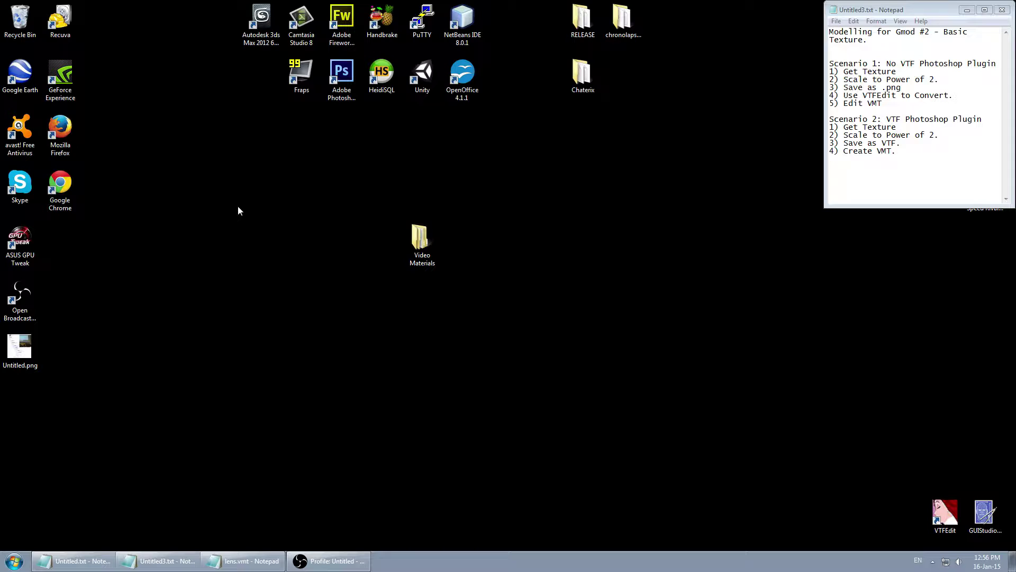
- Move the Video Materials folder on the desktop closer to the group of program icons
drag(419, 242, 393, 222)
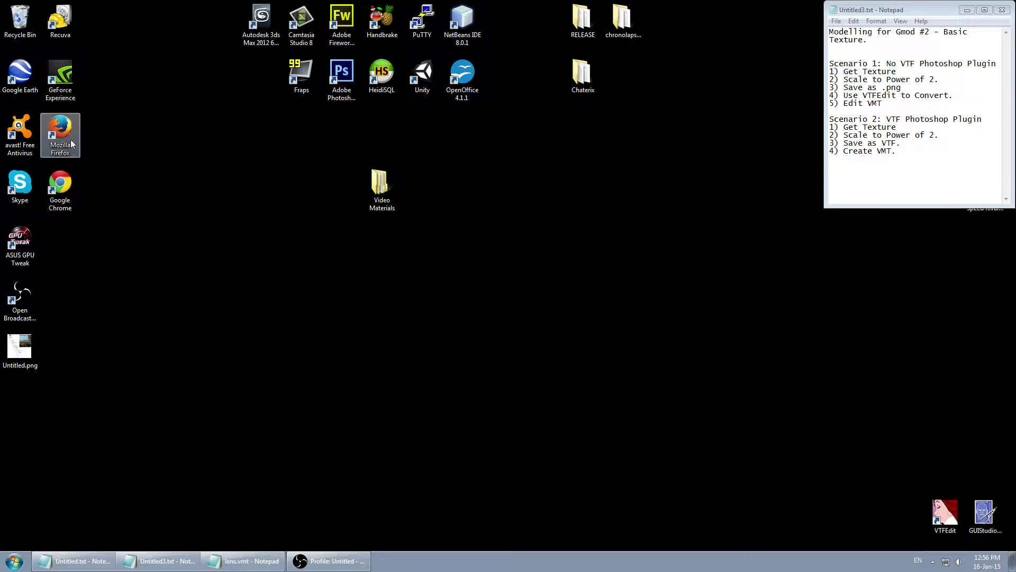
- Read through the notes on the two texture workflows, without and with the VTF Photoshop plugin
click(882, 96)
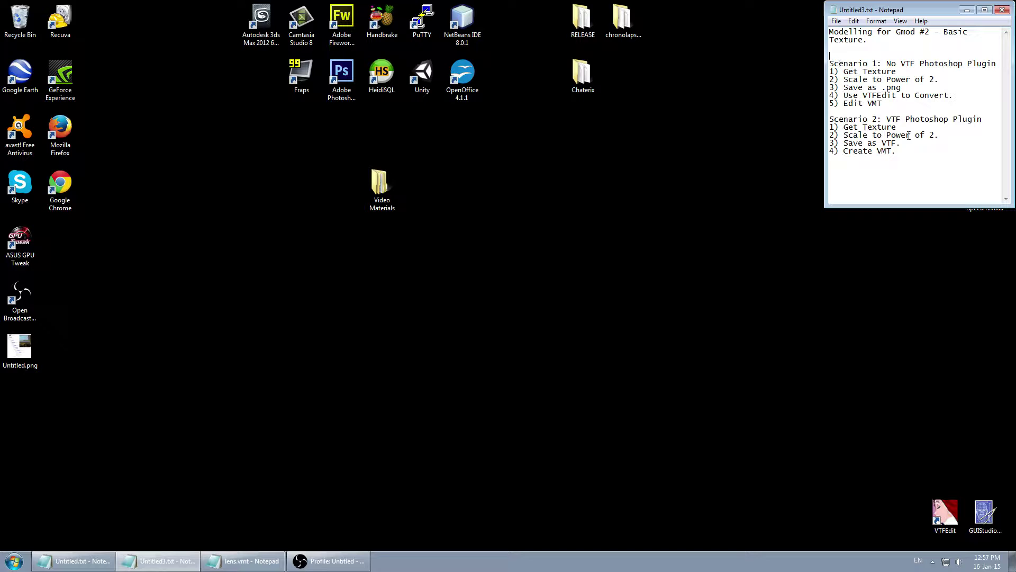
click(915, 153)
drag(998, 64, 878, 65)
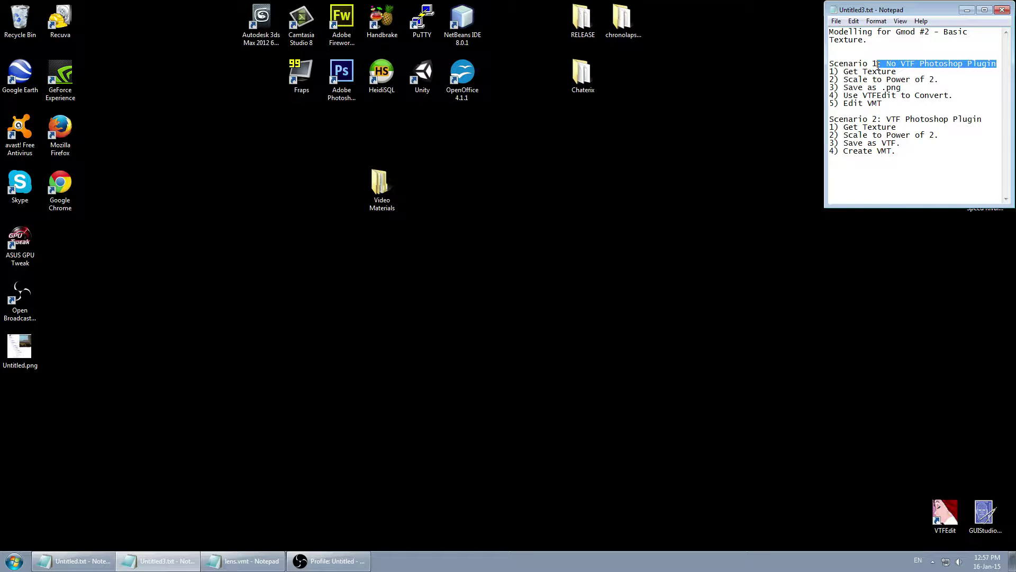
click(941, 513)
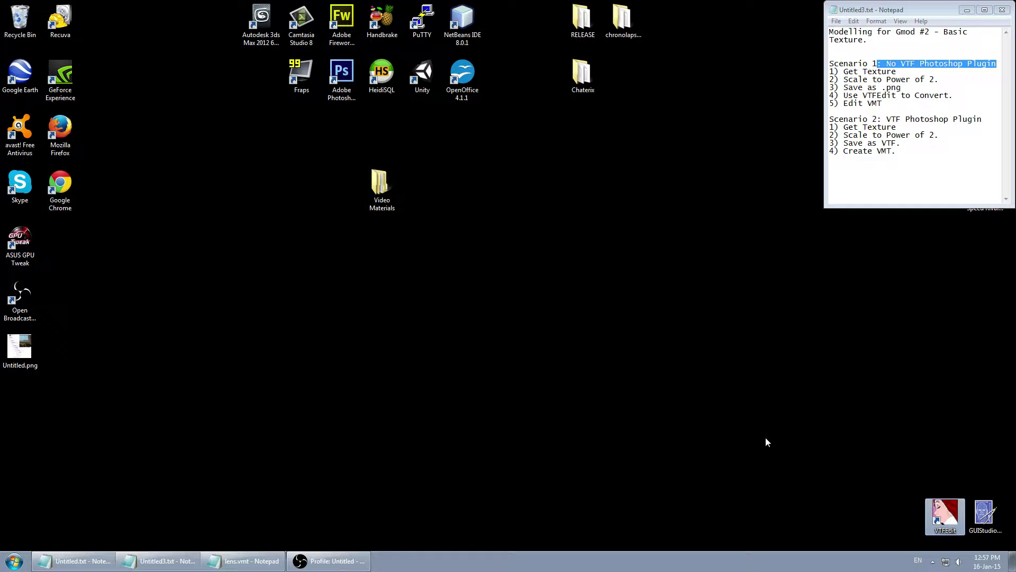
click(840, 154)
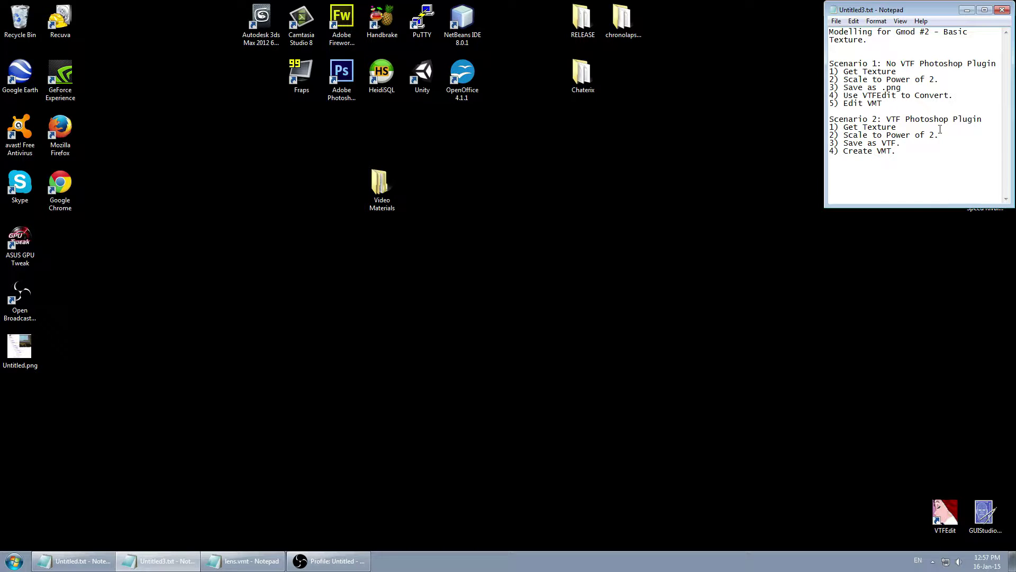
drag(886, 120, 986, 123)
click(984, 125)
click(989, 118)
drag(1001, 66, 829, 64)
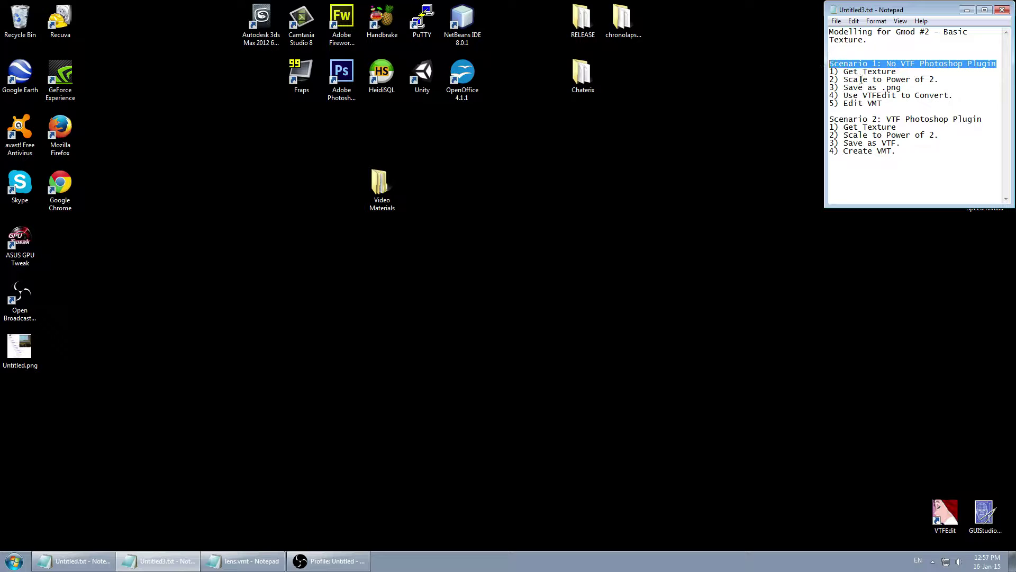
click(893, 113)
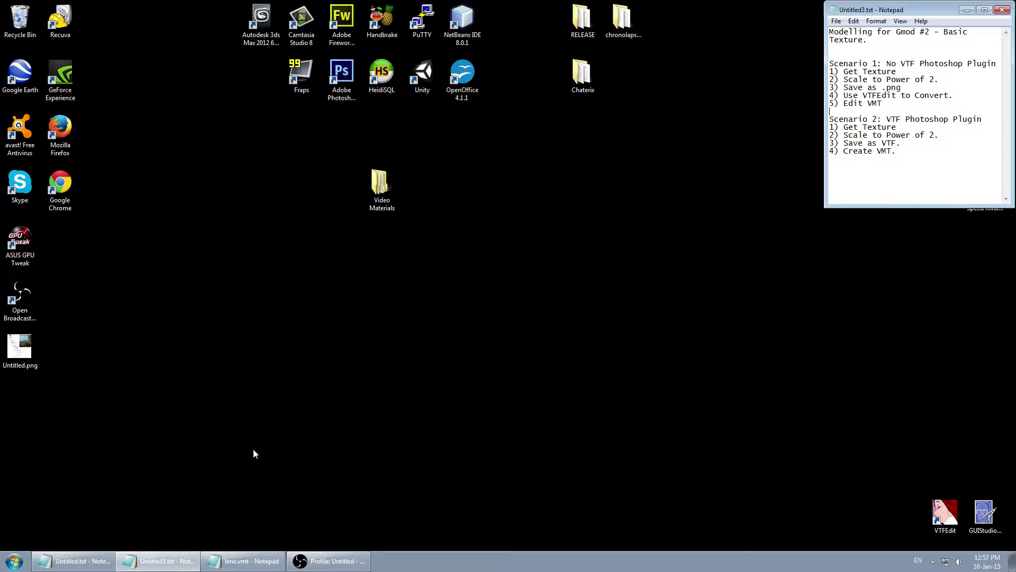
- Open Firefox and go to cgtextures.com
double_click(60, 132)
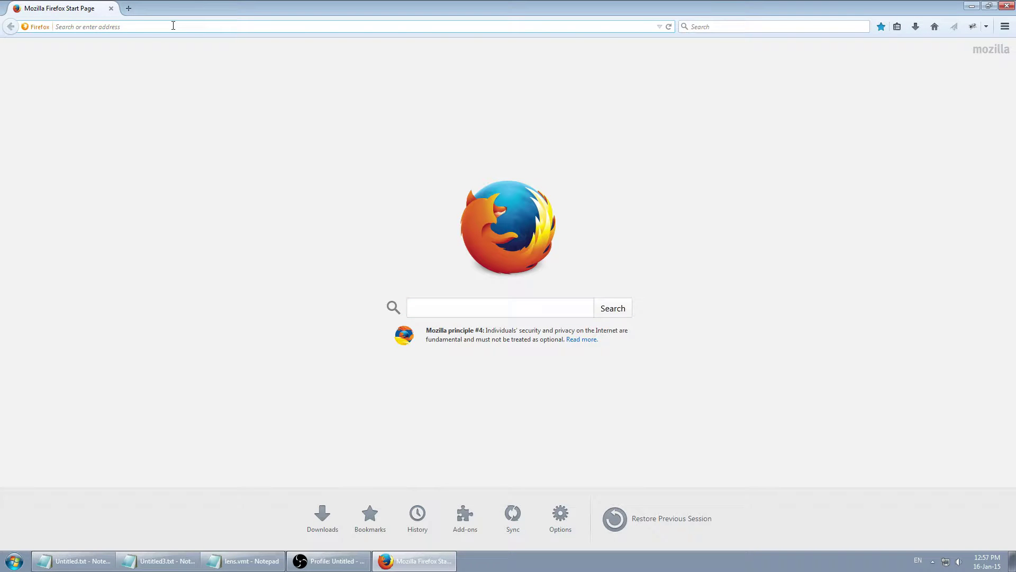
text(cgtextures.com)
key(Return)
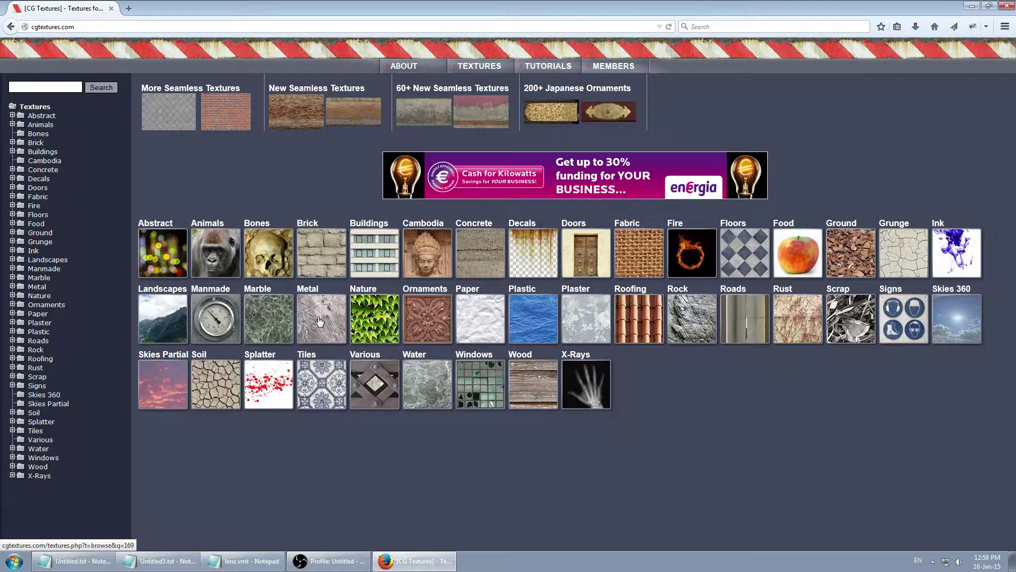
- Browse to the Brick, Modern, Clean textures, open the first red brick texture and close the listing page
click(310, 257)
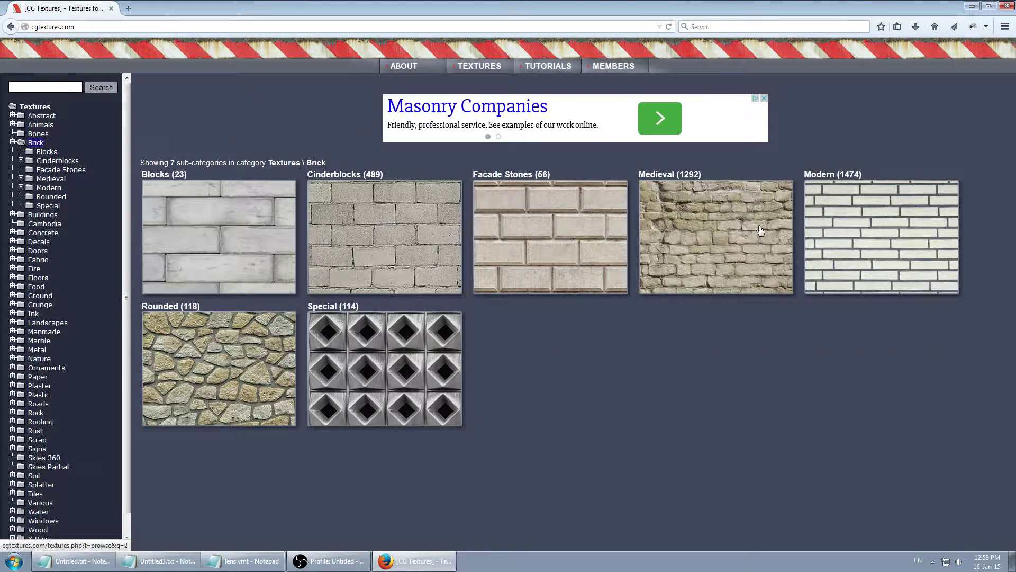
click(846, 235)
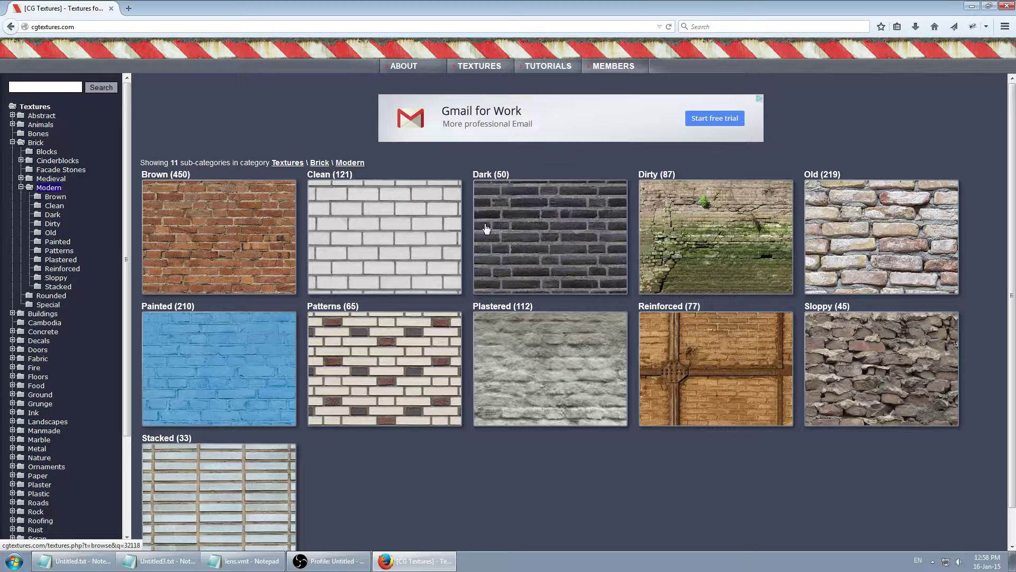
click(366, 216)
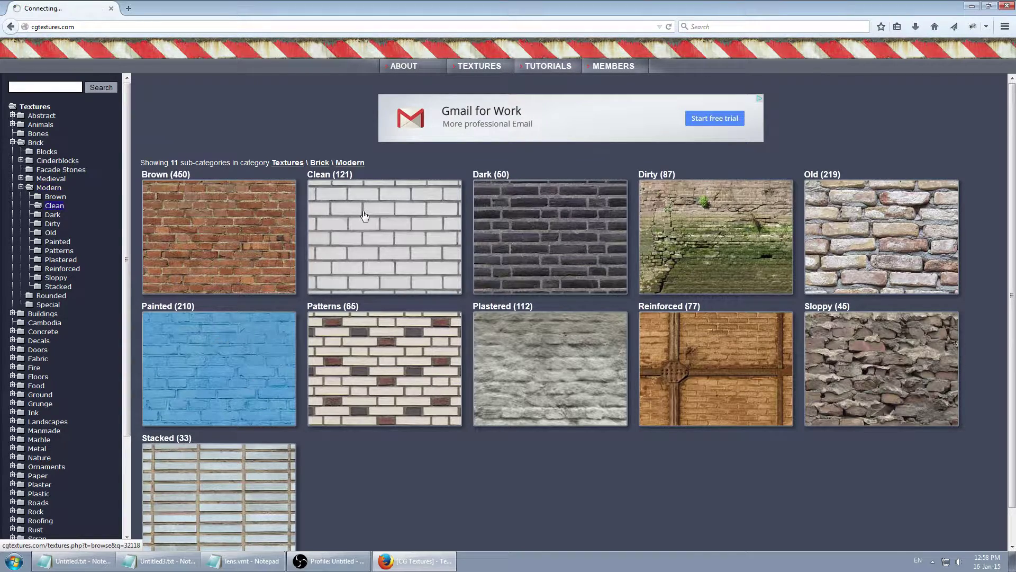
scroll(423, 262, down, 5)
scroll(455, 257, up, 5)
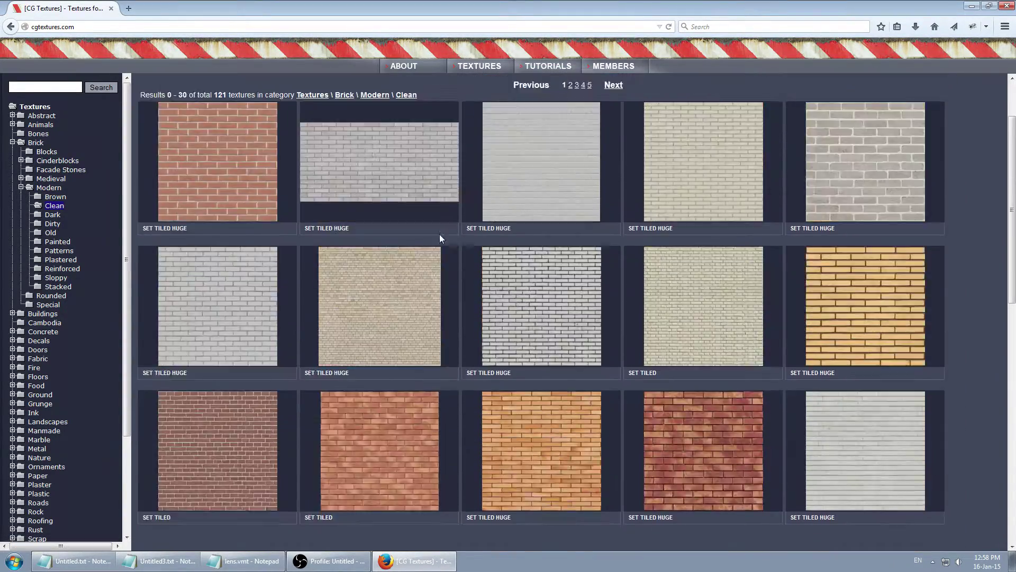
click(223, 238)
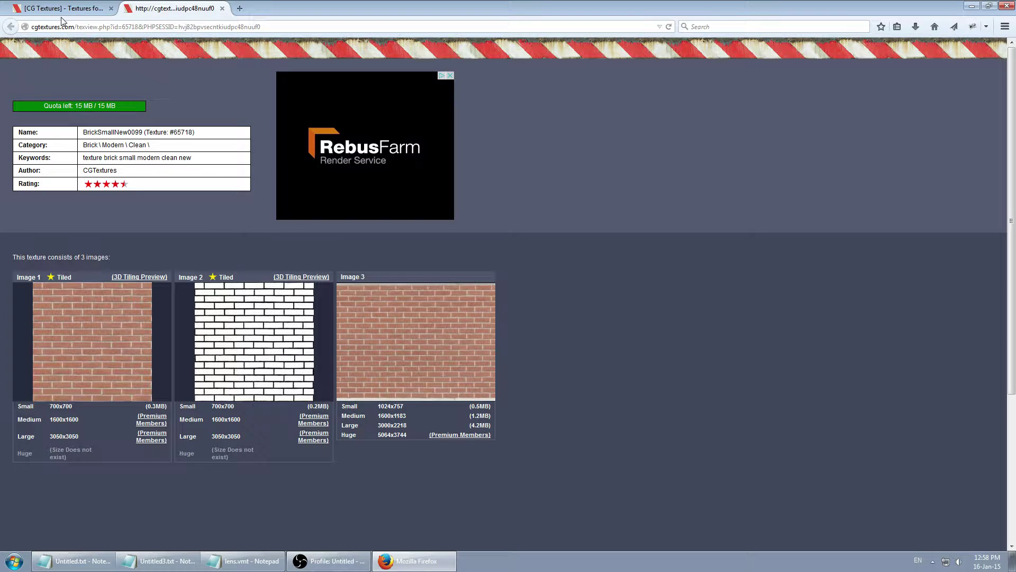
middle_click(74, 10)
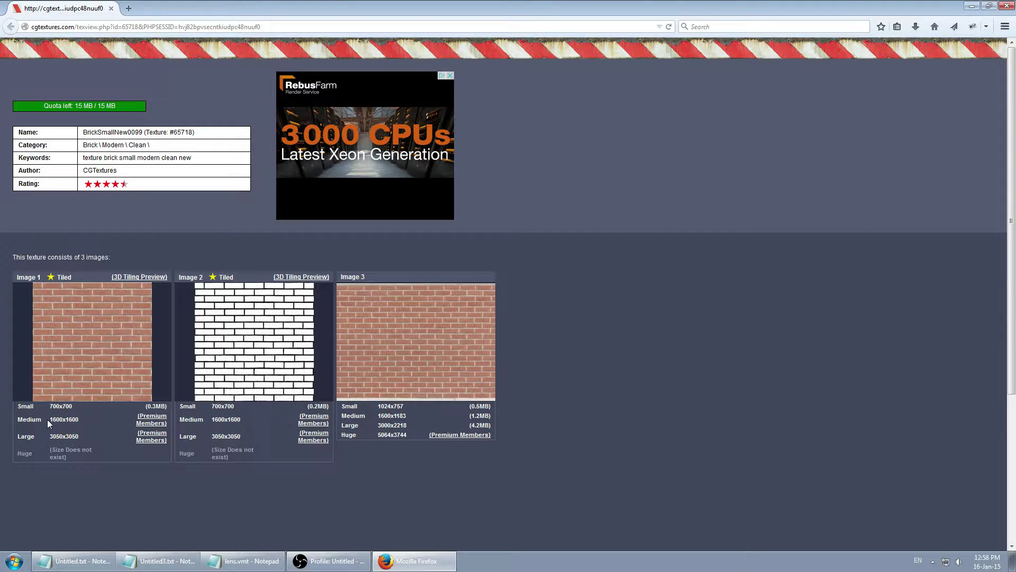
- Examine the sizes offered for the first tiled brick image and try its 3D tiling preview
drag(49, 421, 80, 441)
click(80, 440)
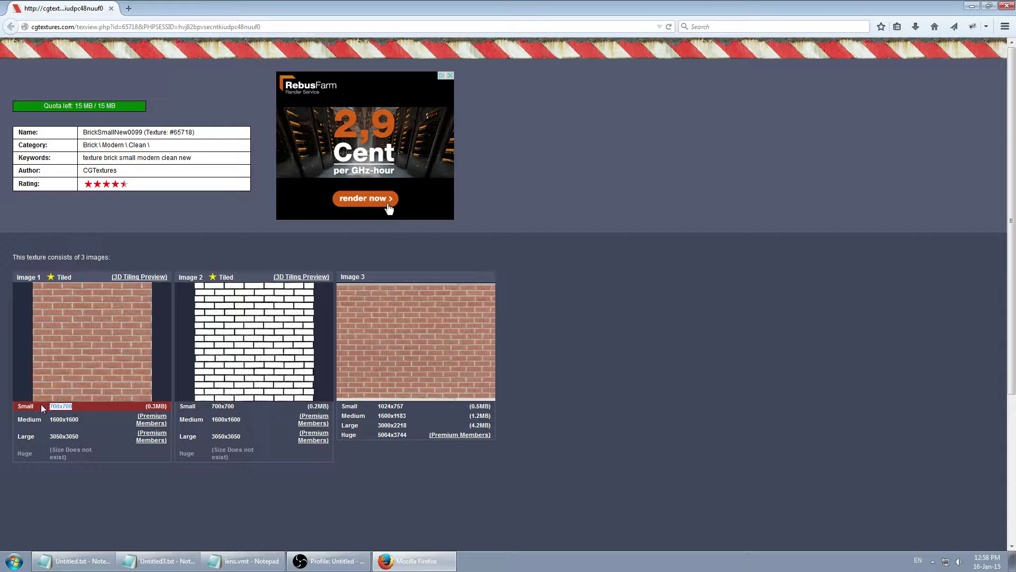
click(72, 418)
mouse_move(65, 302)
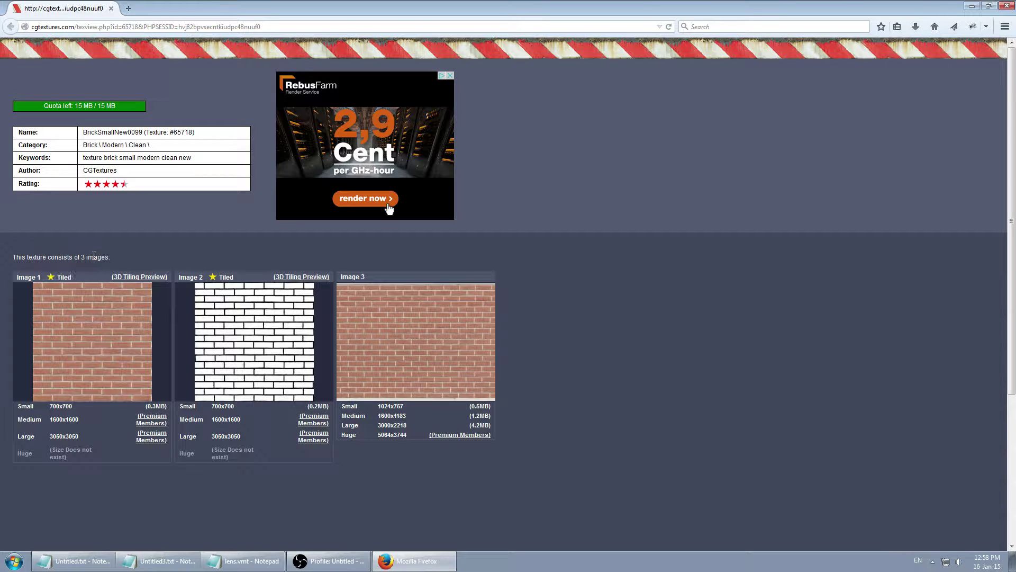
click(144, 277)
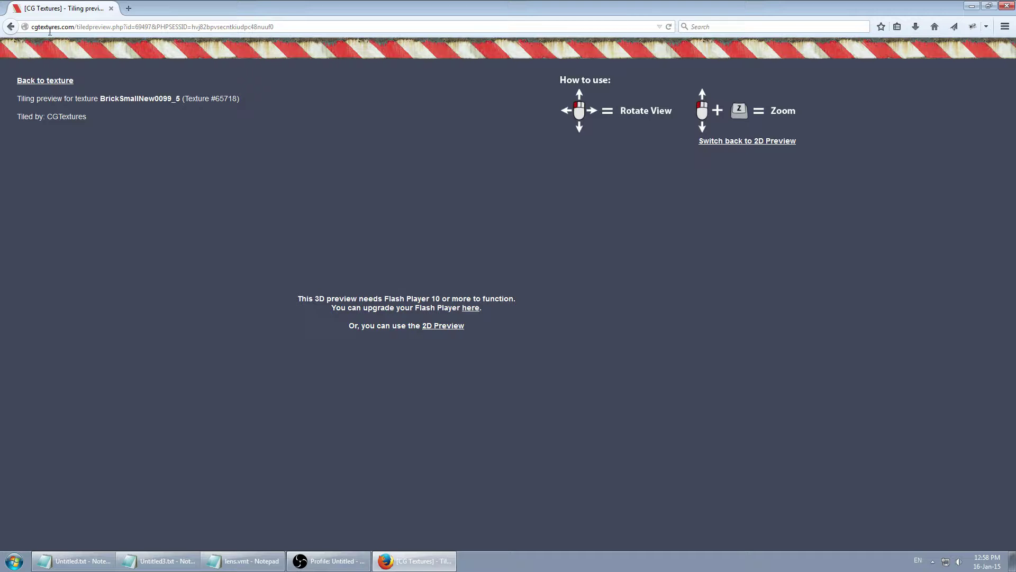
click(11, 26)
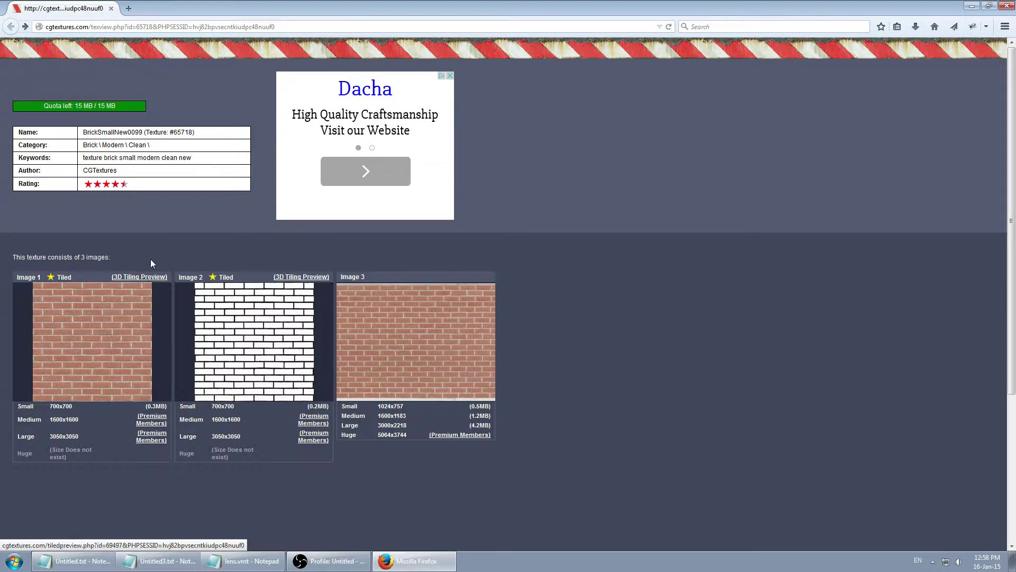
- Download the small 700x700 version of the first tiled brick image and close the browser
mouse_move(122, 298)
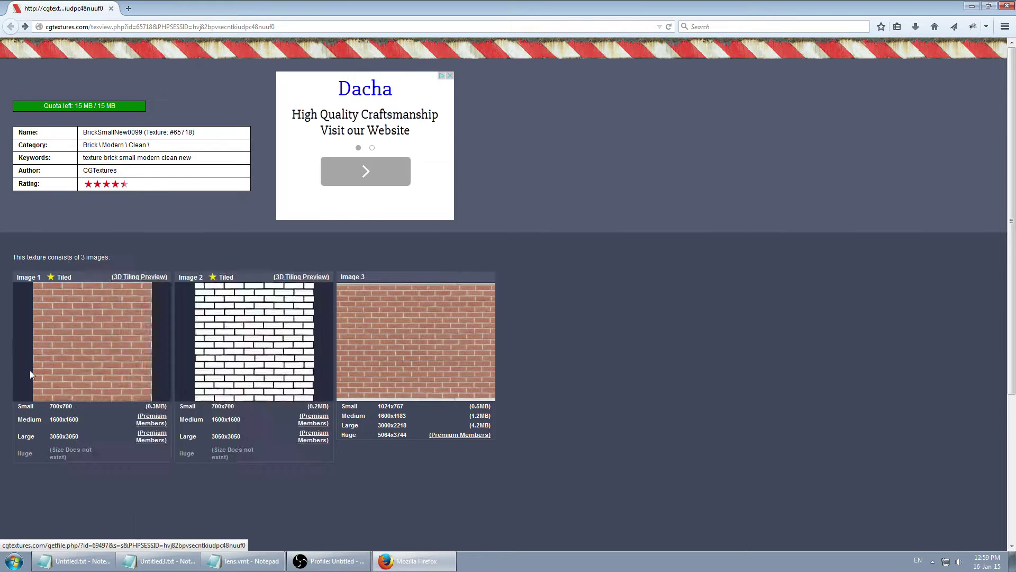
click(69, 407)
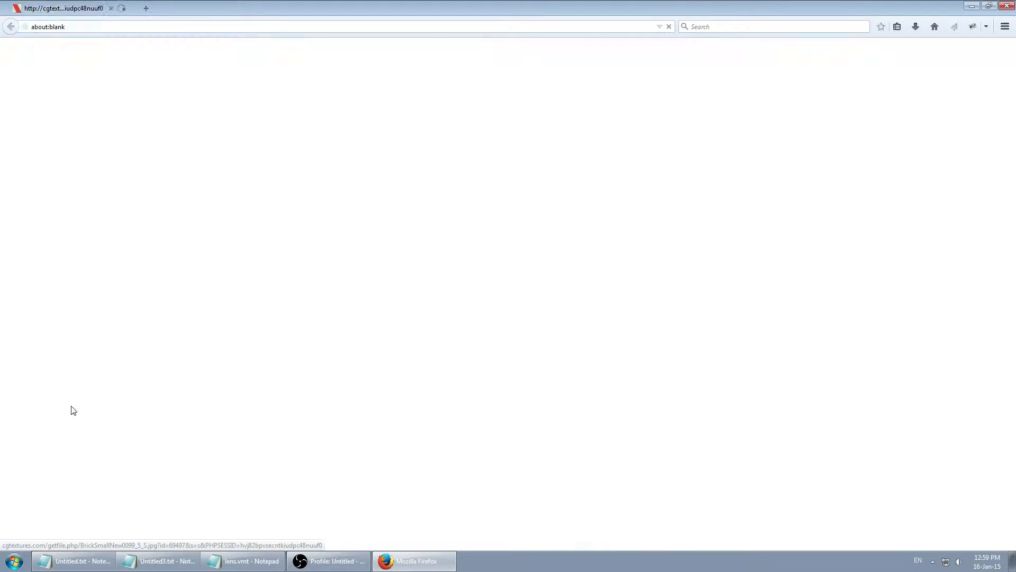
click(545, 336)
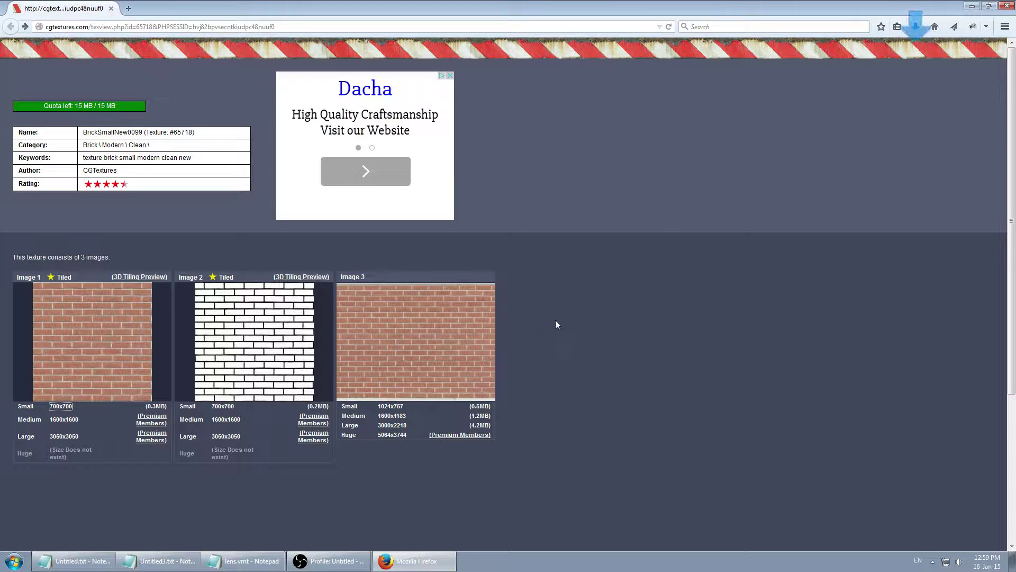
click(1009, 7)
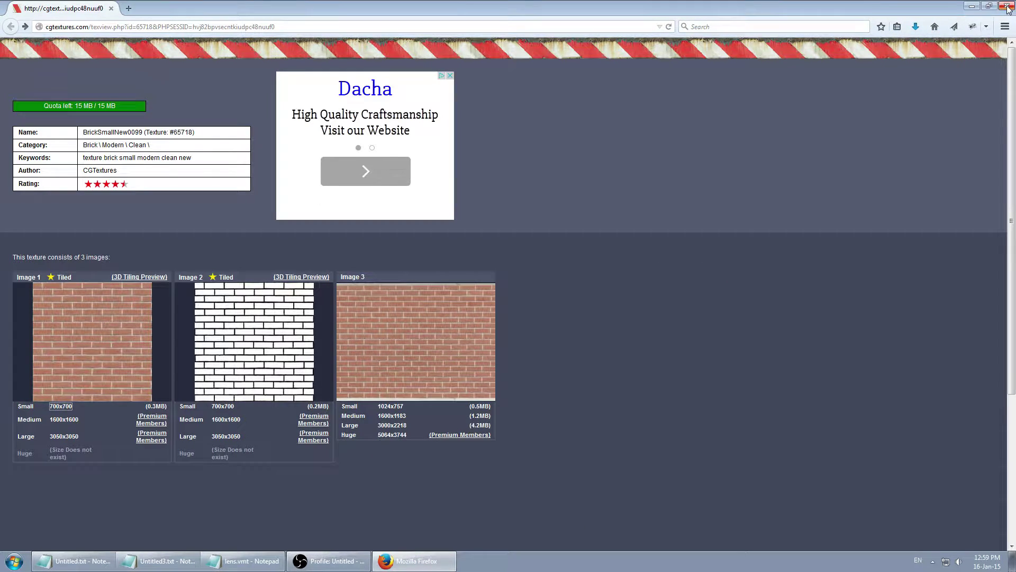
- Open the raw-textures folder inside Video Materials, select BrickSmallNew0099_5_S.jpg and minimise the folder window
double_click(386, 183)
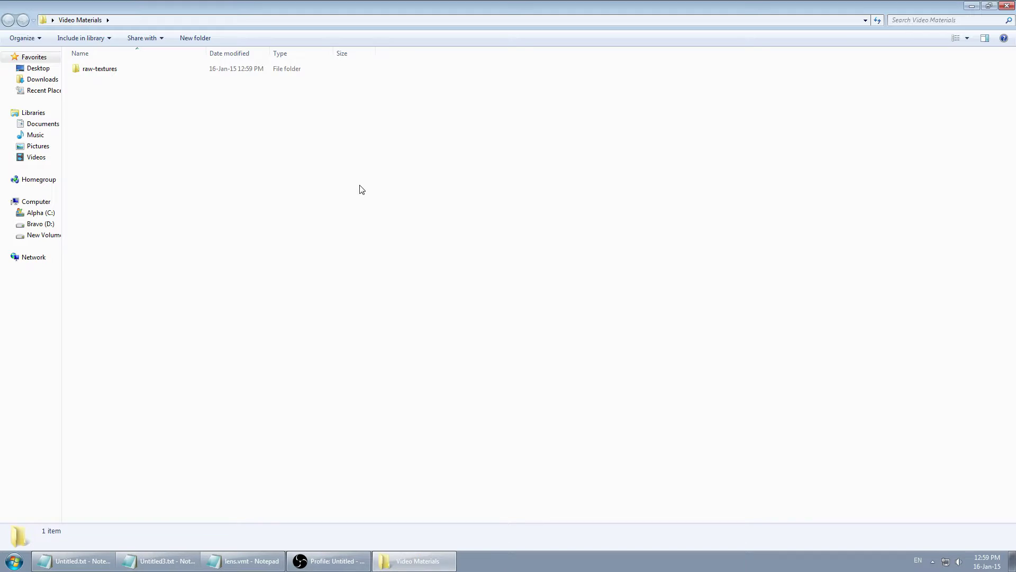
double_click(100, 69)
click(122, 86)
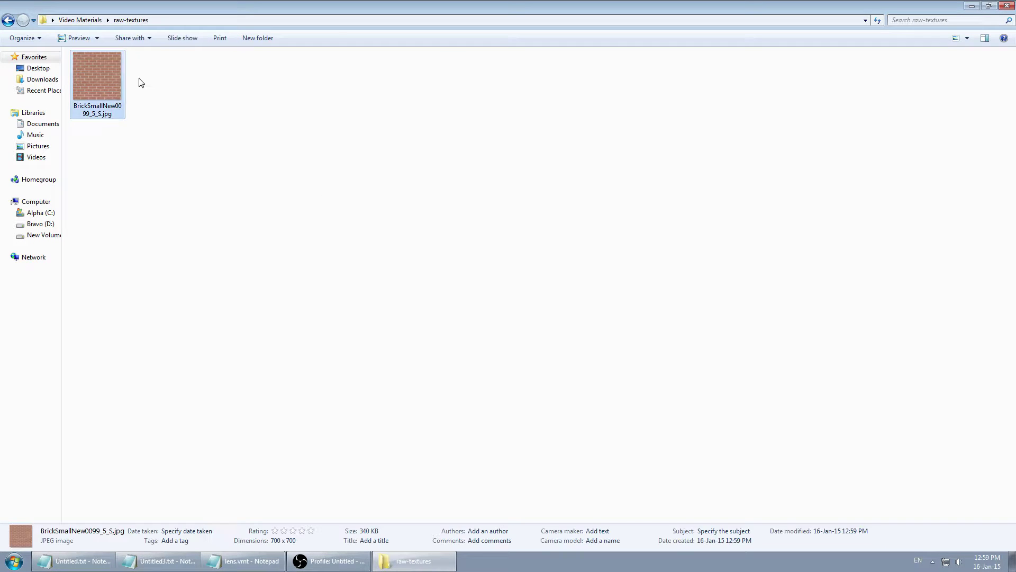
click(972, 5)
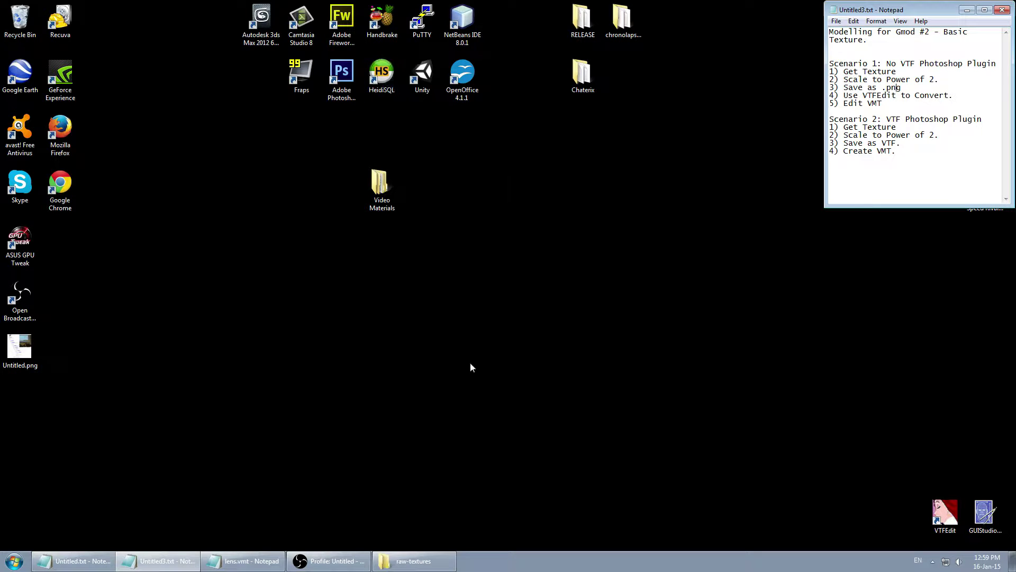
click(414, 561)
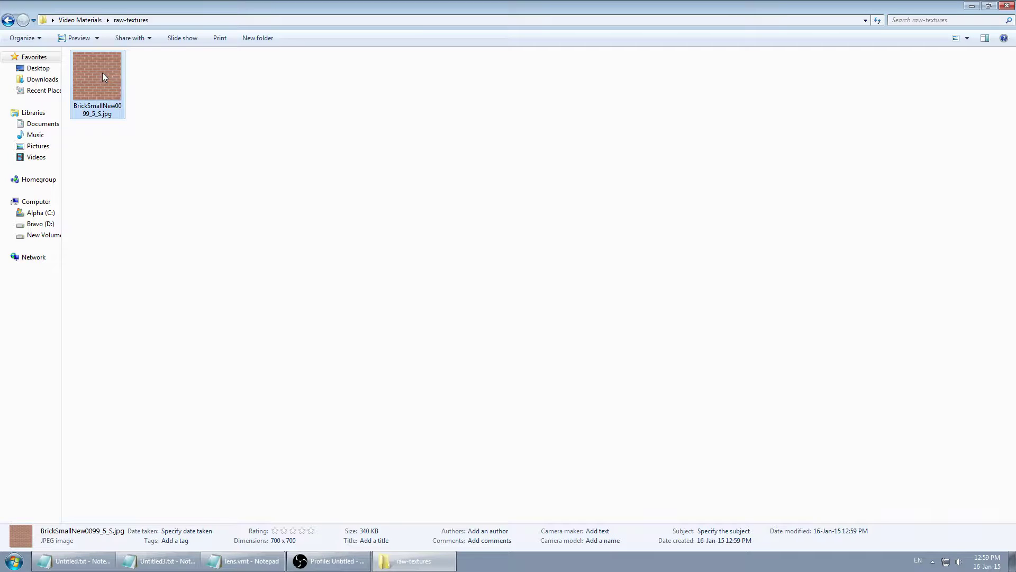
click(972, 5)
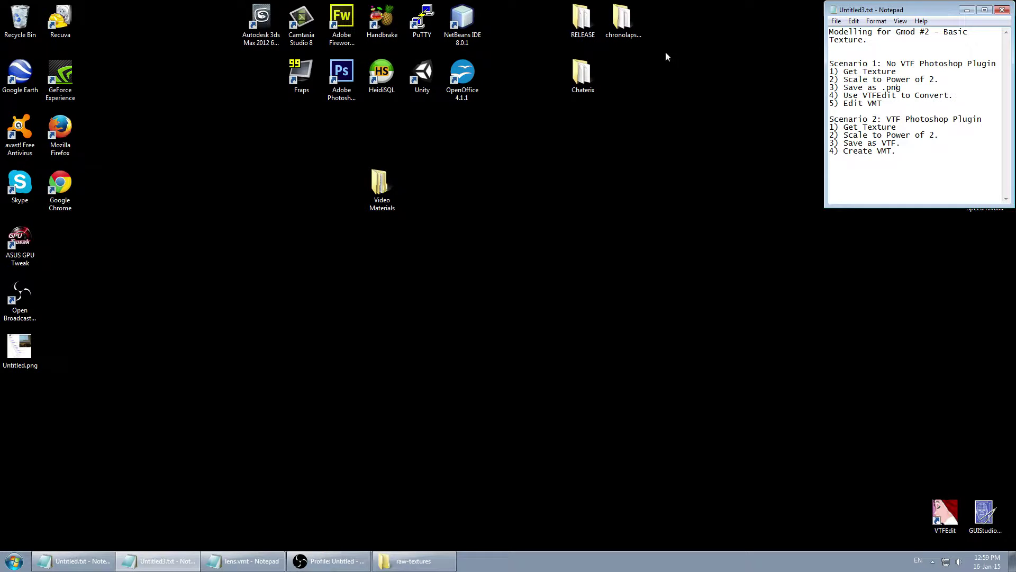
- Start Photoshop and open BrickSmallNew0099_5_S.jpg from the raw-textures folder in it
click(337, 74)
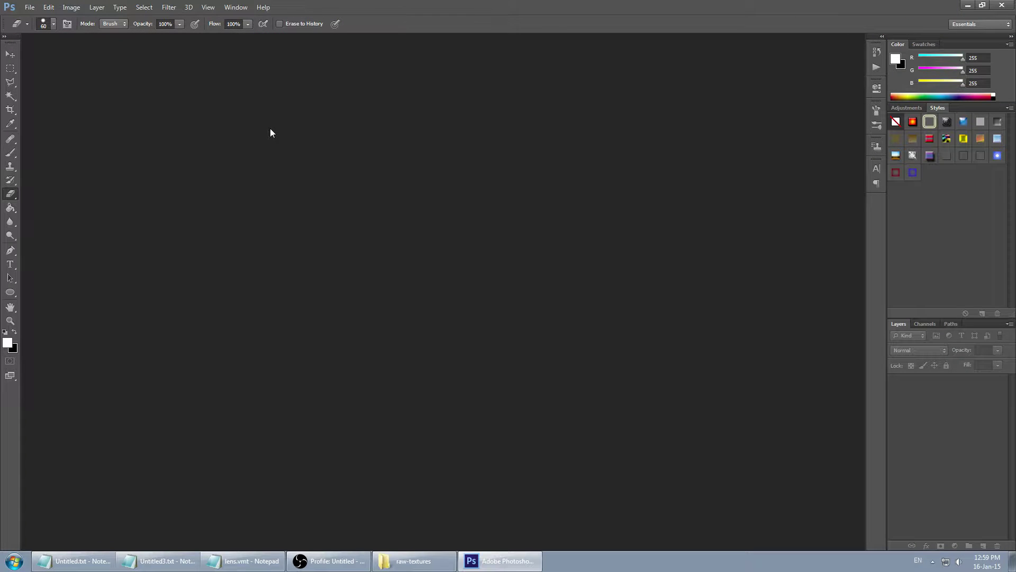
click(31, 7)
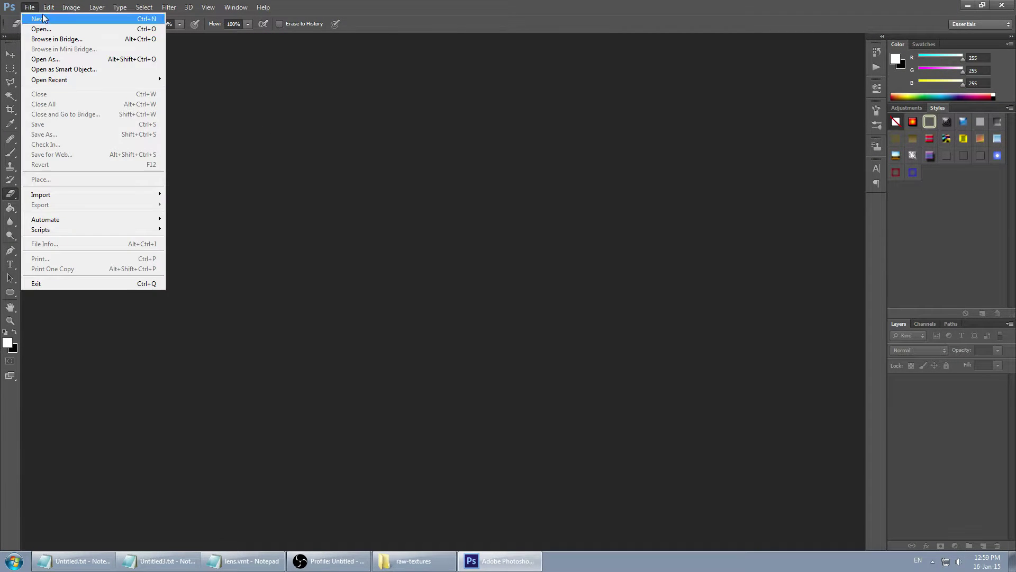
click(468, 478)
click(426, 564)
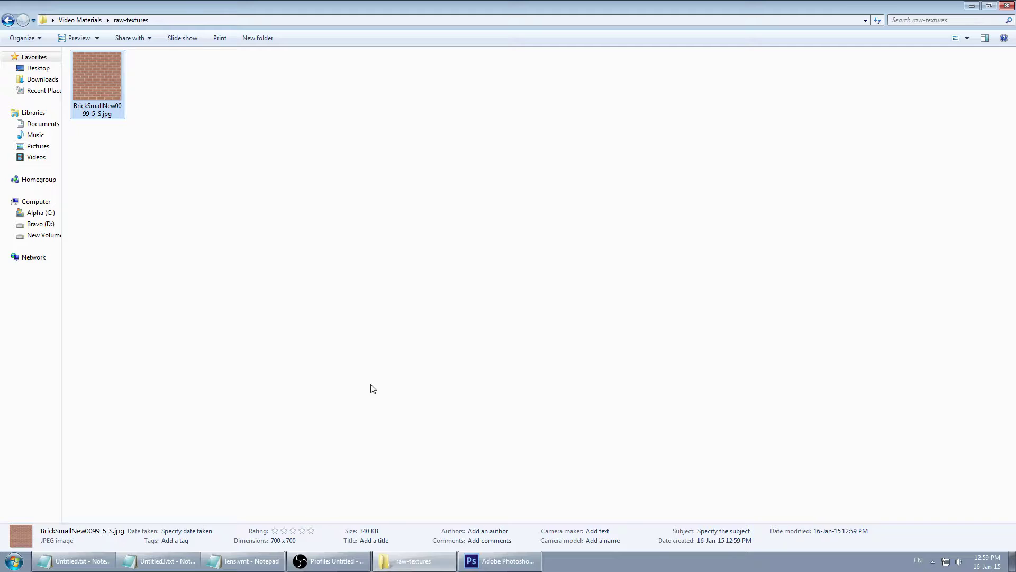
click(479, 561)
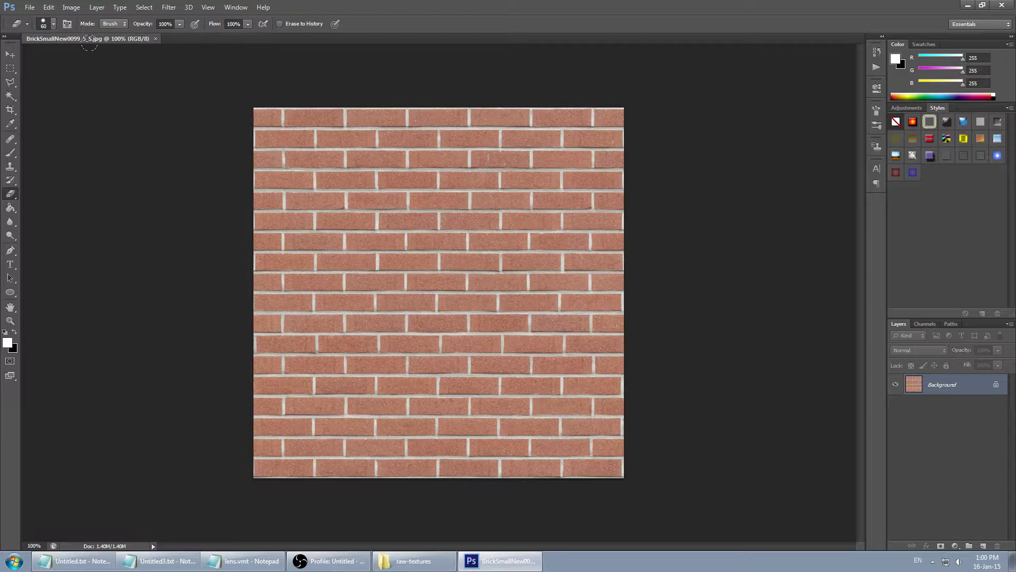
- Resize the brick image to 512 x 512 pixels with proportions constrained
click(71, 8)
click(92, 93)
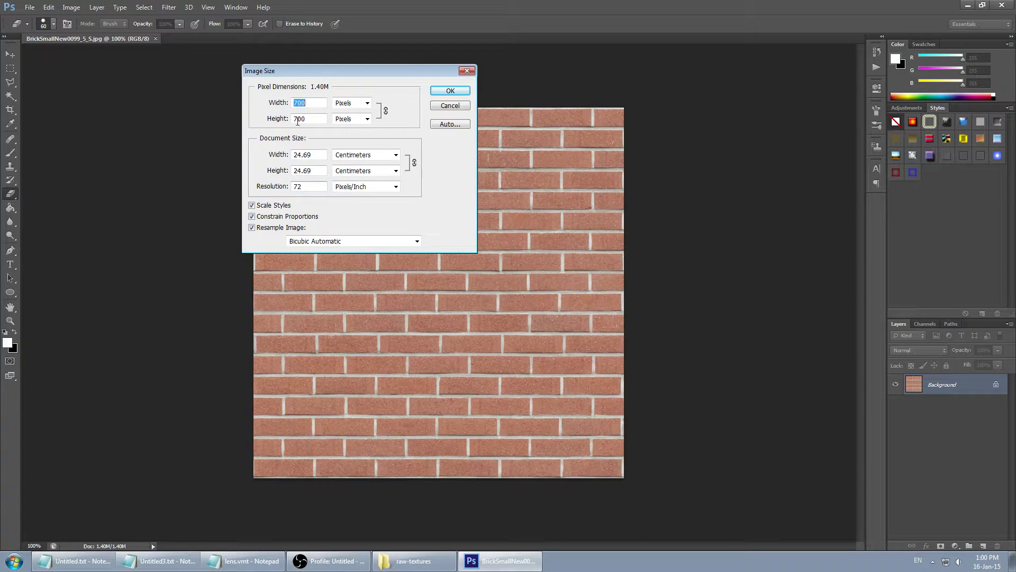
text(512)
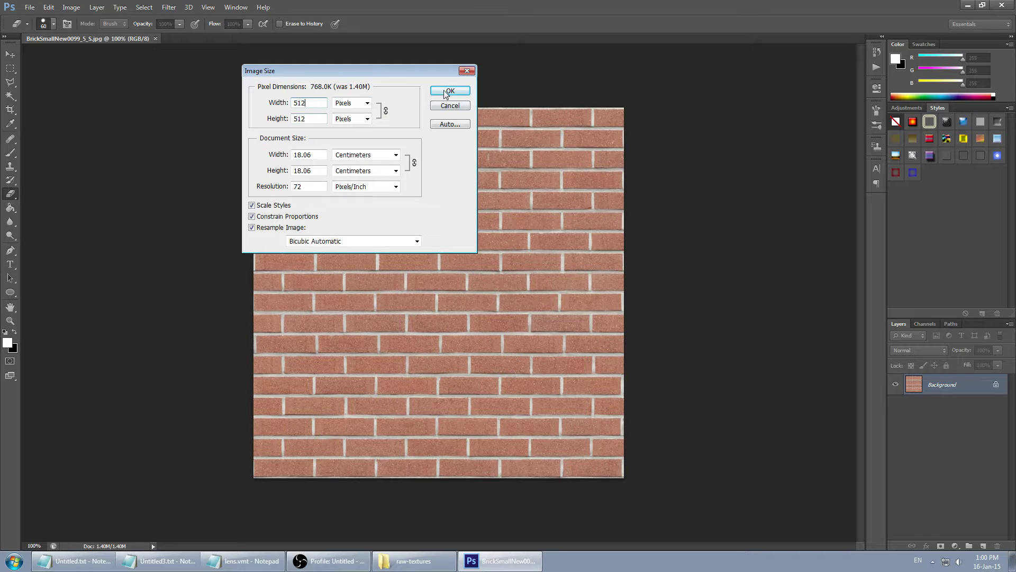
click(448, 91)
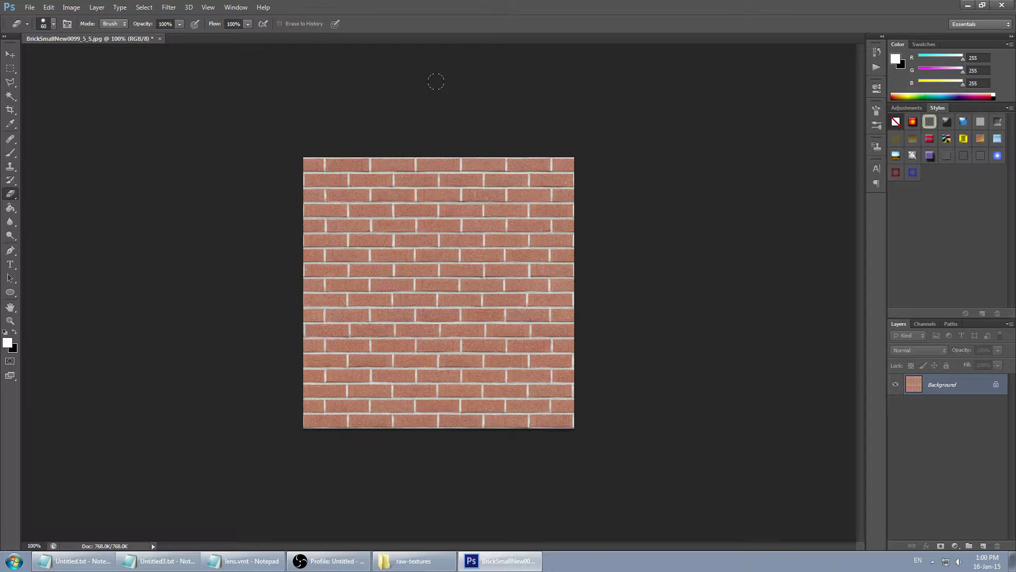
- Adjust the brick image's brightness to -38 and its contrast to 58
click(69, 12)
mouse_move(113, 37)
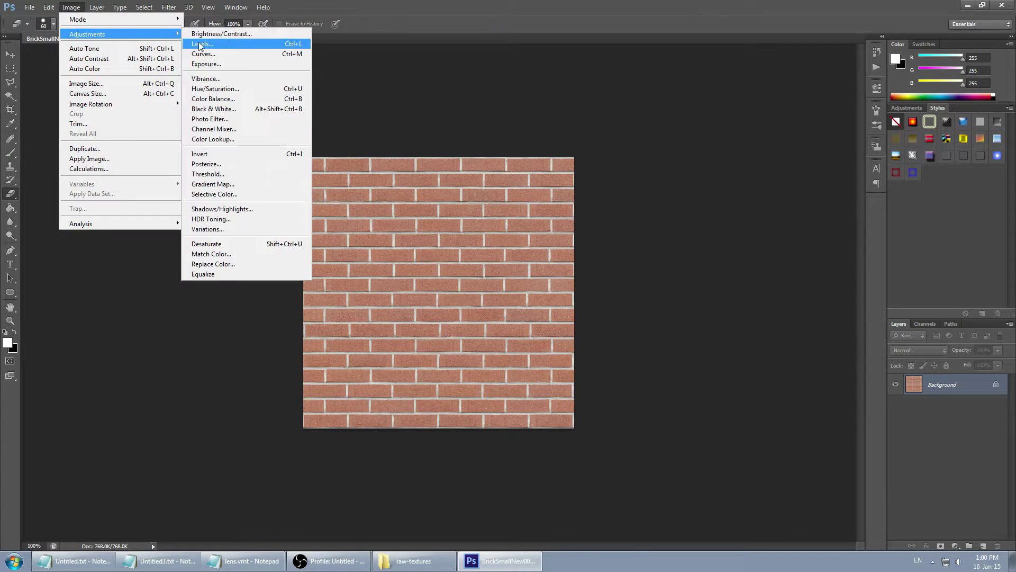
click(229, 36)
drag(734, 187, 721, 162)
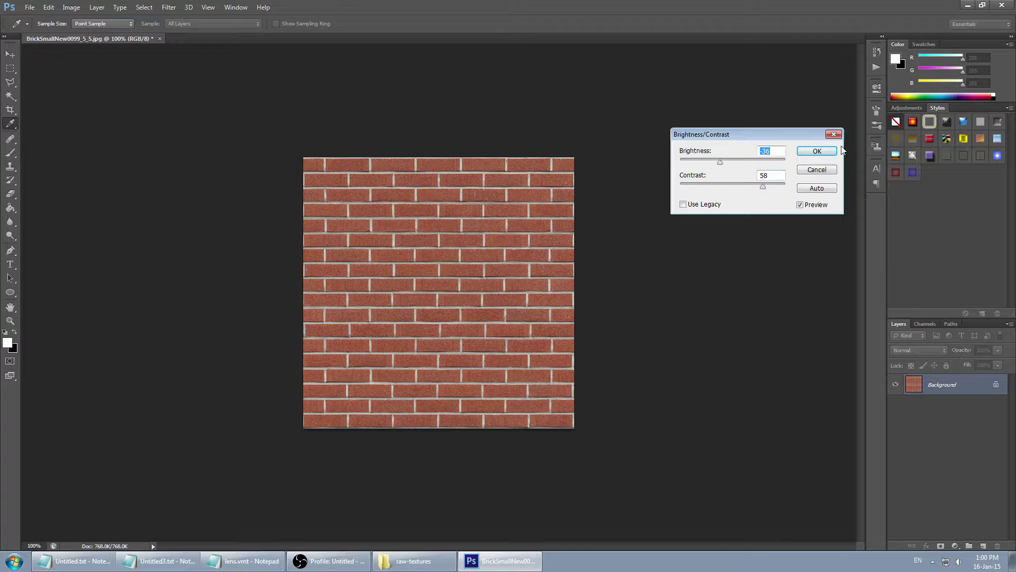
click(816, 151)
key(e)
click(30, 8)
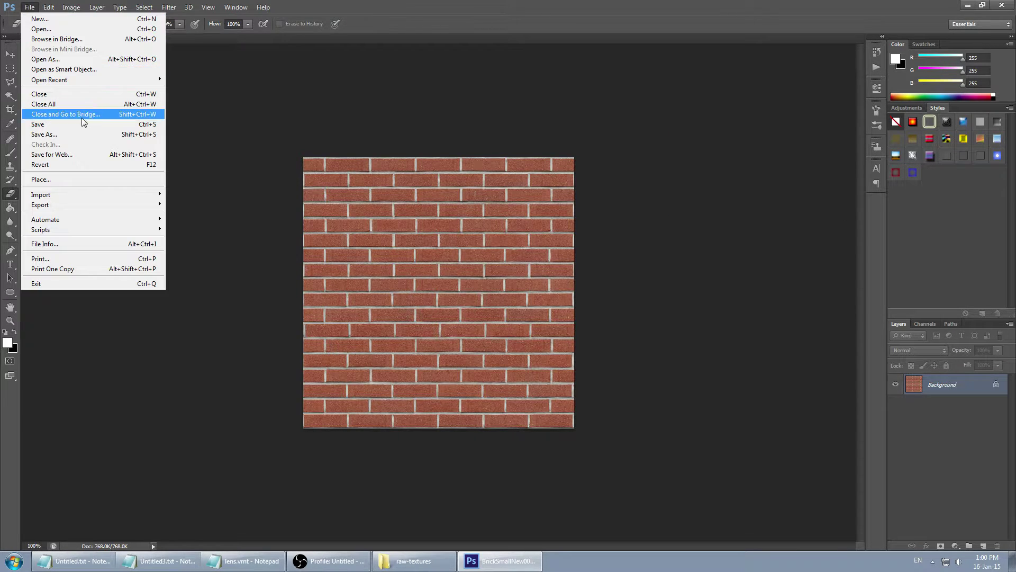
click(76, 135)
click(479, 98)
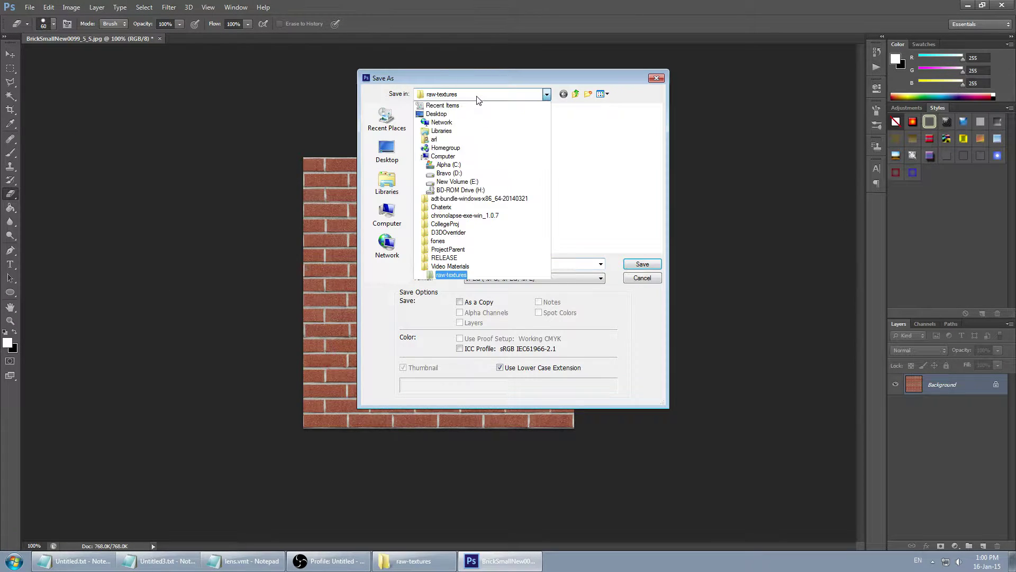
click(447, 269)
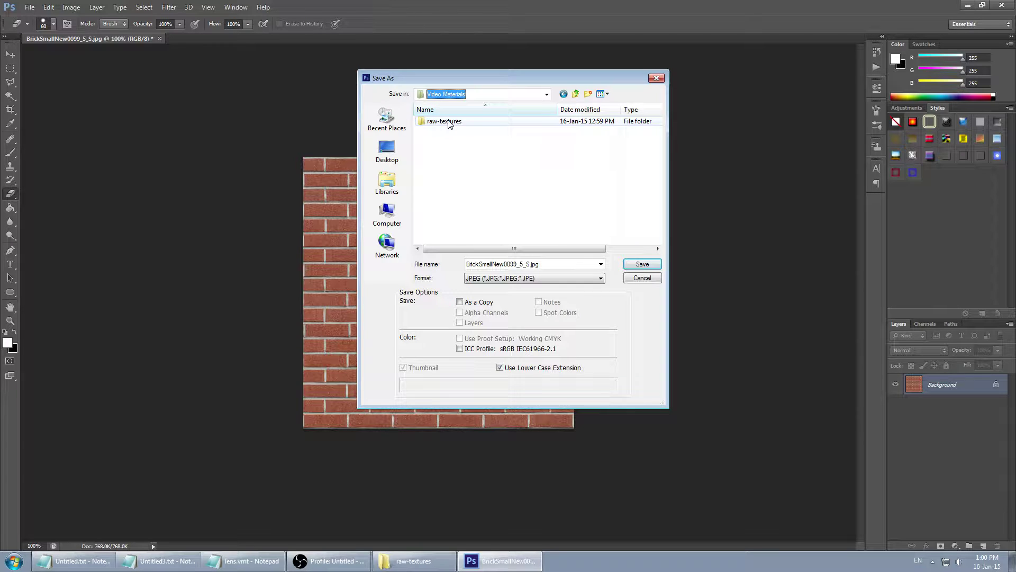
click(642, 277)
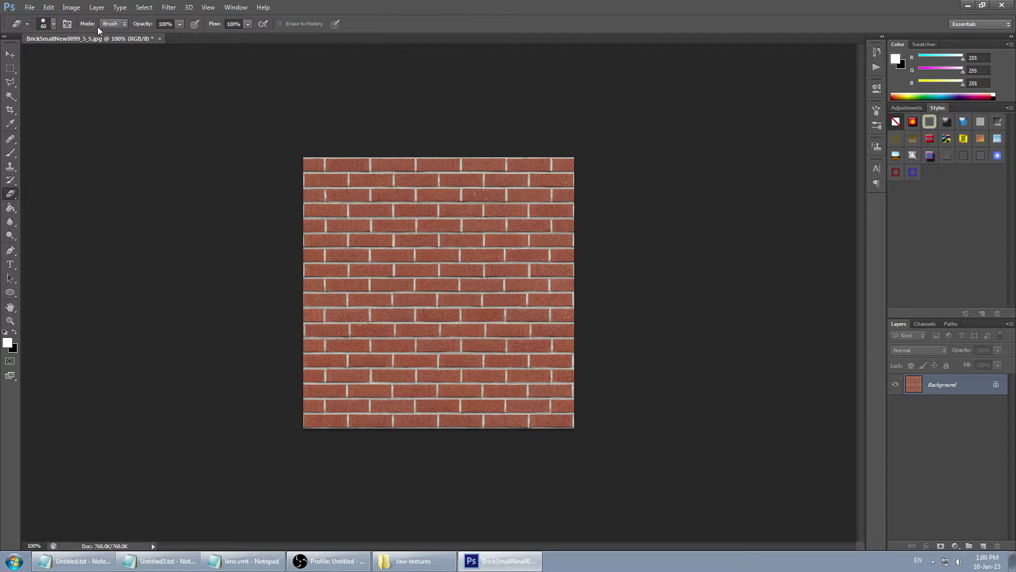
- Save the brick image over its original JPEG at maximum quality 12, and close Photoshop and the raw-textures folder window
click(27, 8)
click(53, 125)
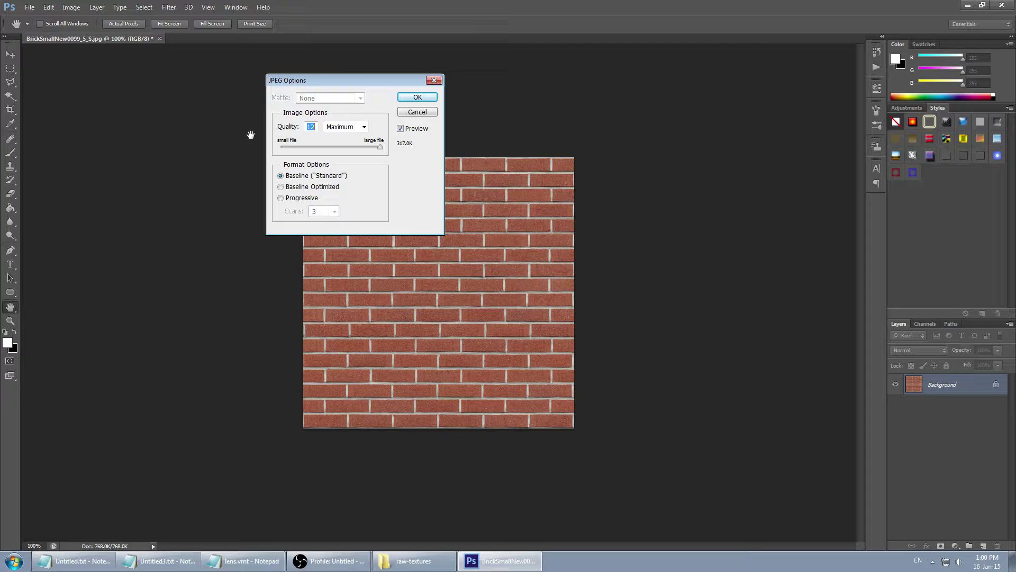
click(418, 97)
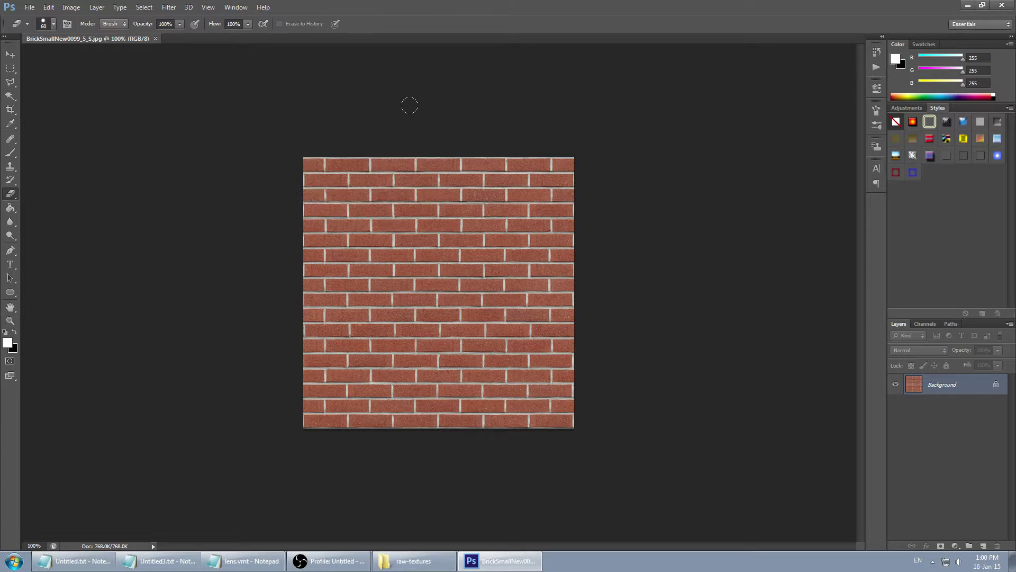
click(1011, 7)
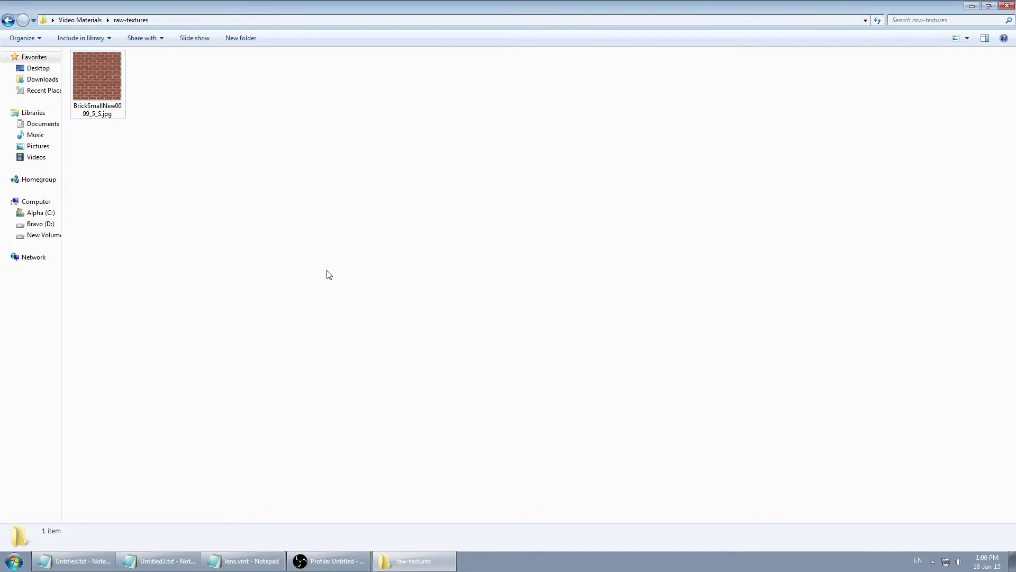
click(1007, 6)
- Start VTFEdit and import the brick JPEG from the raw-textures folder inside Video Materials on the desktop
click(944, 513)
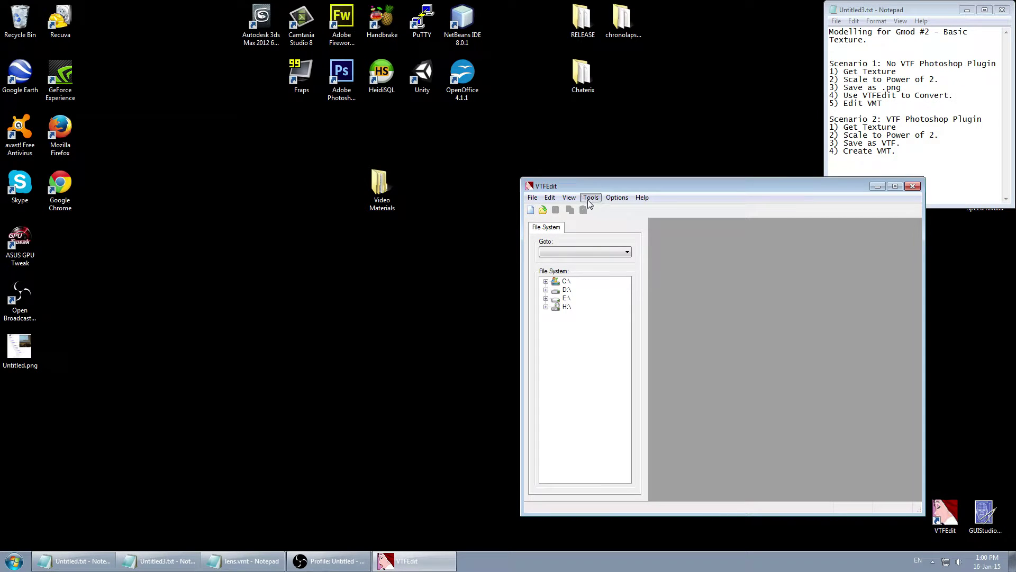
click(589, 204)
click(559, 270)
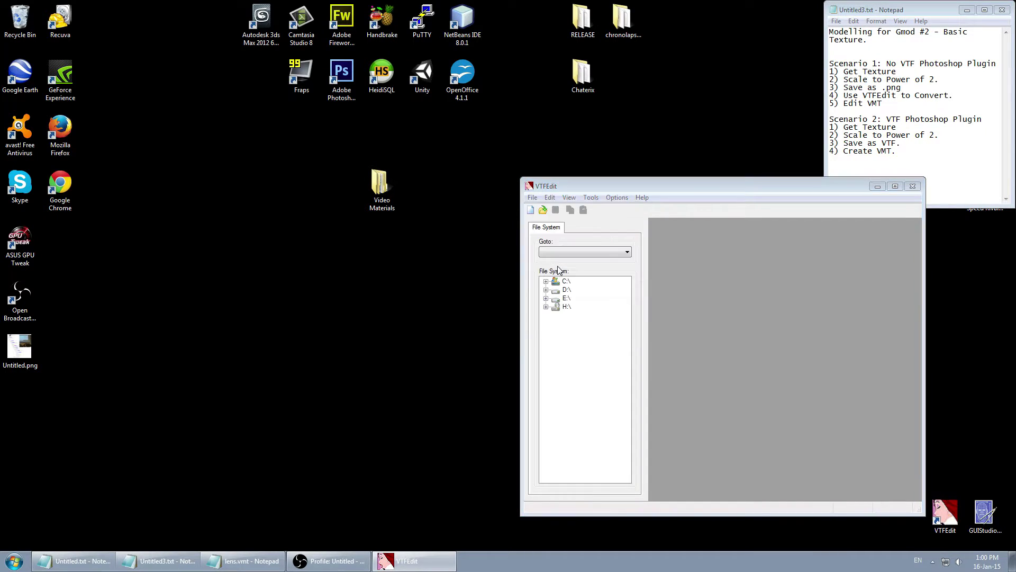
scroll(726, 254, down, 5)
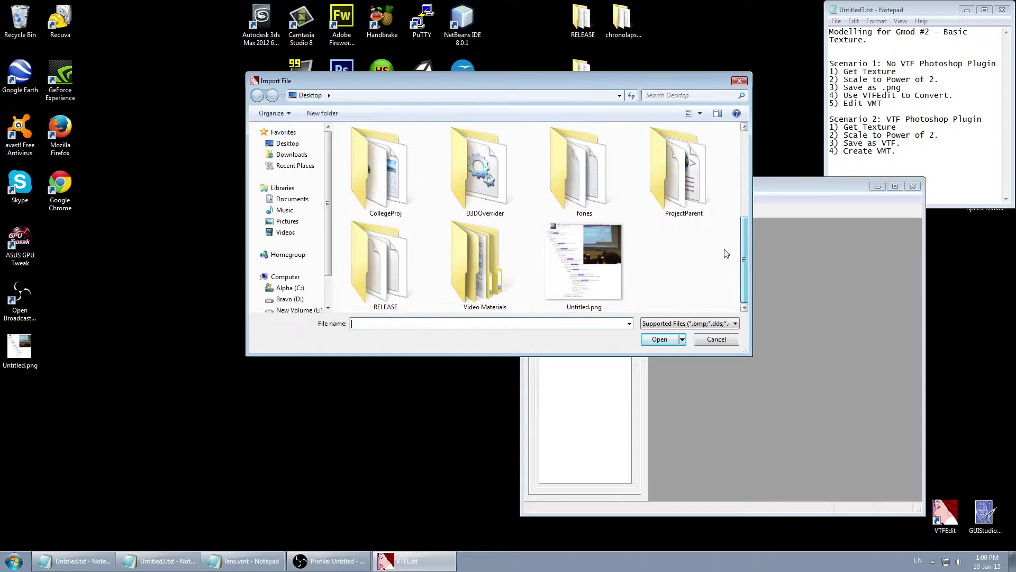
double_click(492, 259)
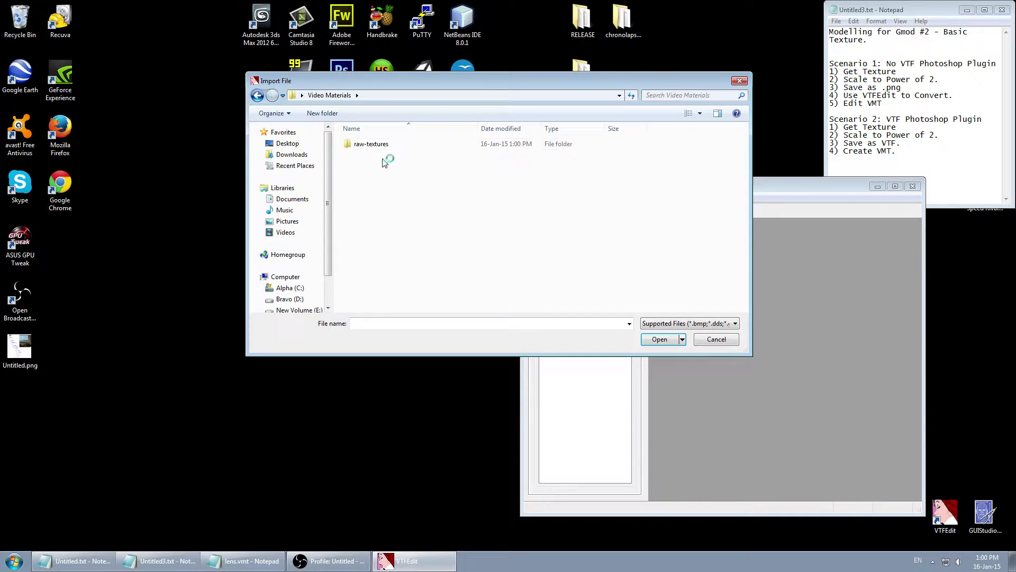
double_click(371, 144)
double_click(369, 148)
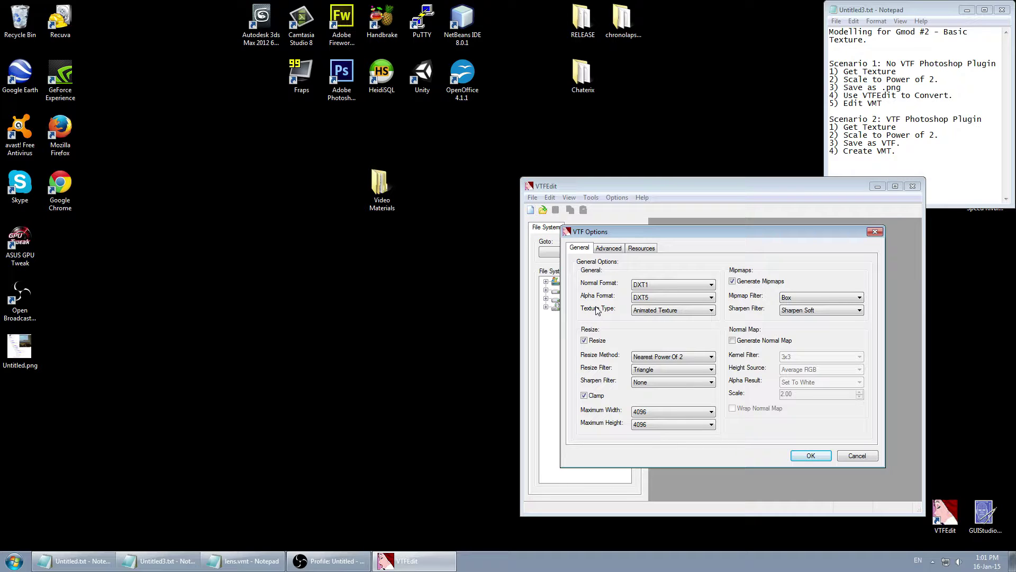
- Review the advanced and resource options for the VTF and accept the import with the preset DXT1 format and nearest-power-of-2 resizing
click(622, 250)
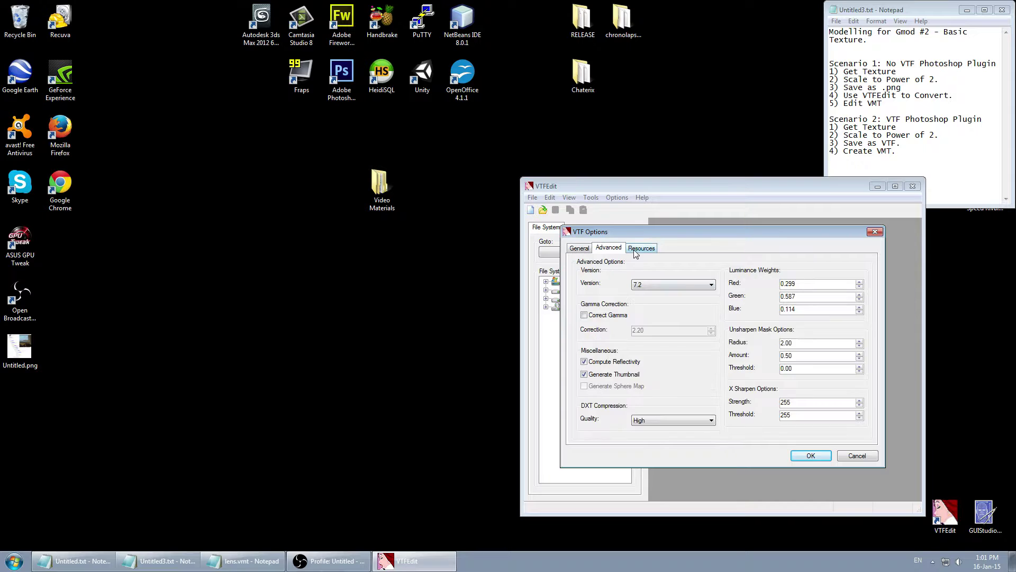
click(641, 248)
click(579, 248)
click(811, 455)
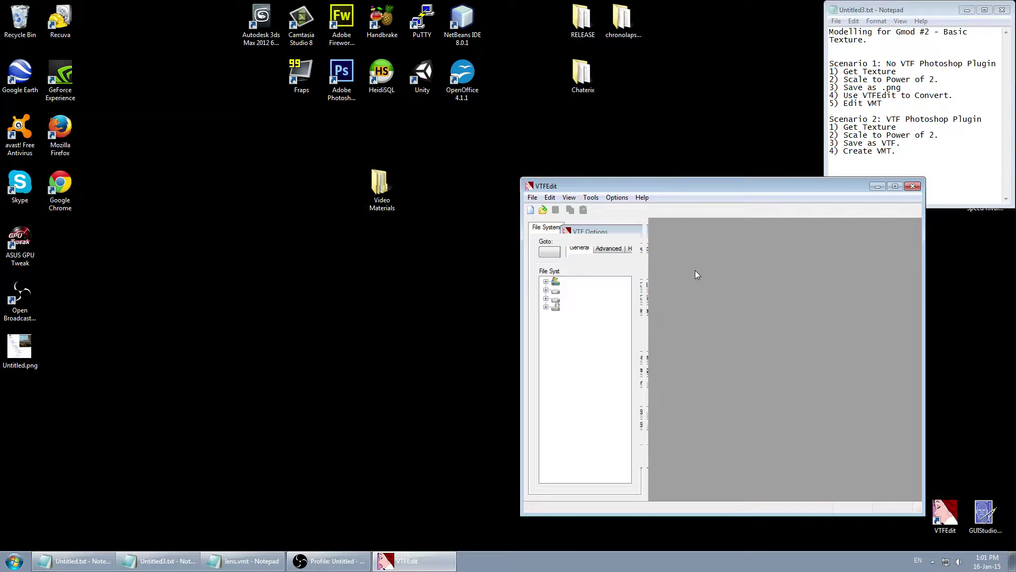
click(591, 198)
click(532, 198)
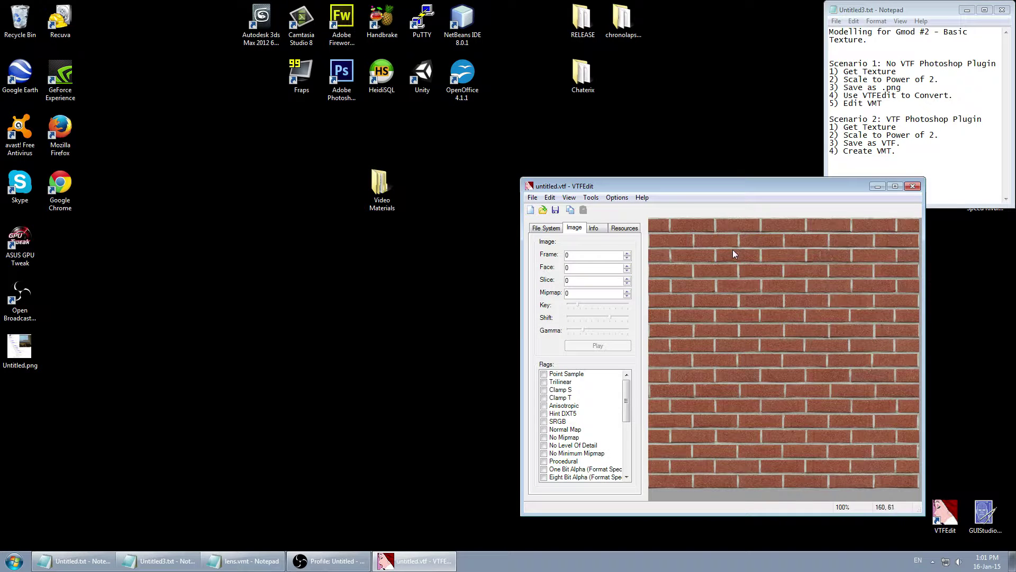
- Start saving the VTF file and create a folder named materials inside Video Materials
click(533, 198)
click(560, 247)
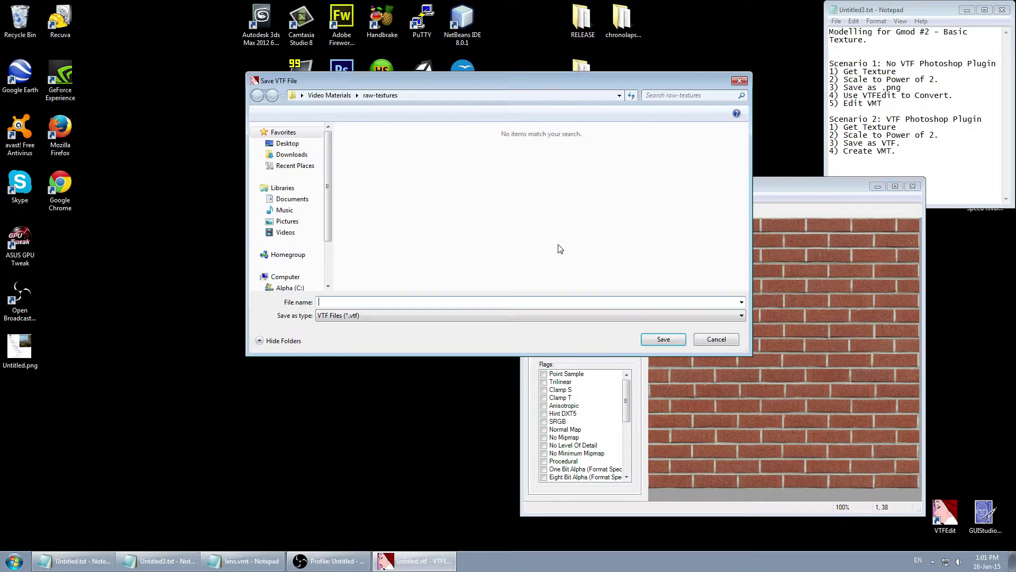
click(332, 95)
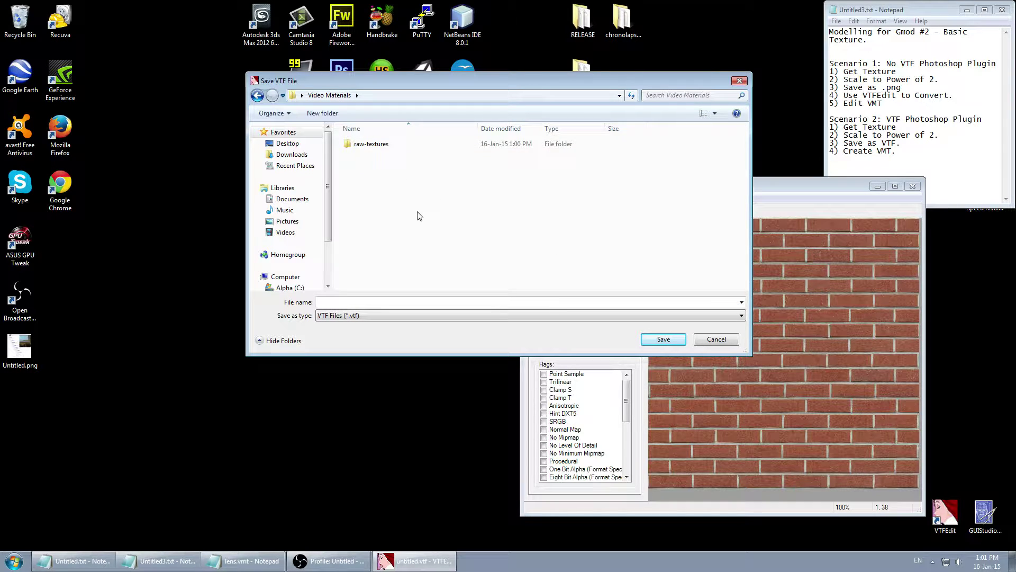
click(325, 112)
text(materials)
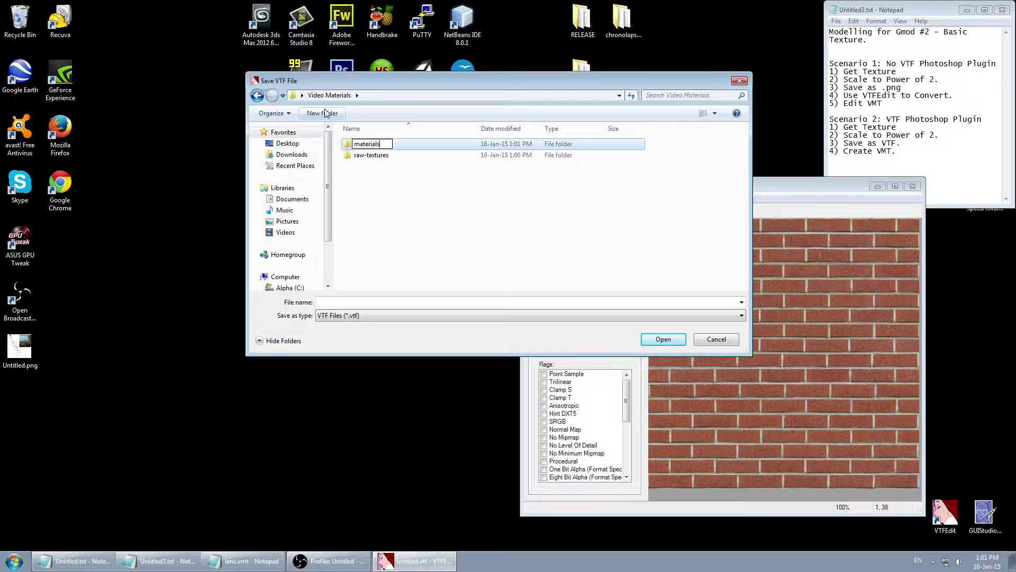
key(Return)
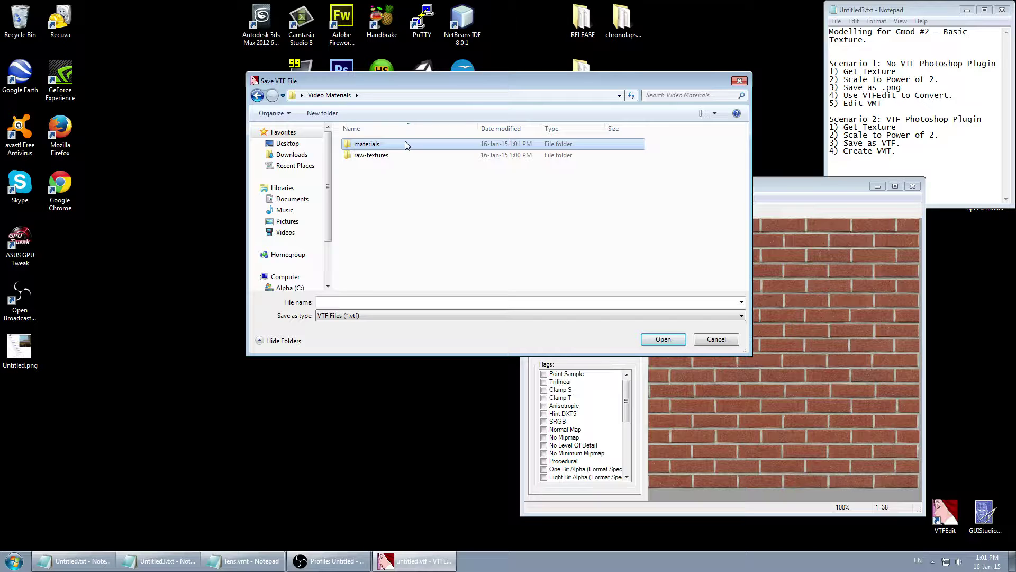
- Create a folder named als inside the materials folder and open it
double_click(401, 141)
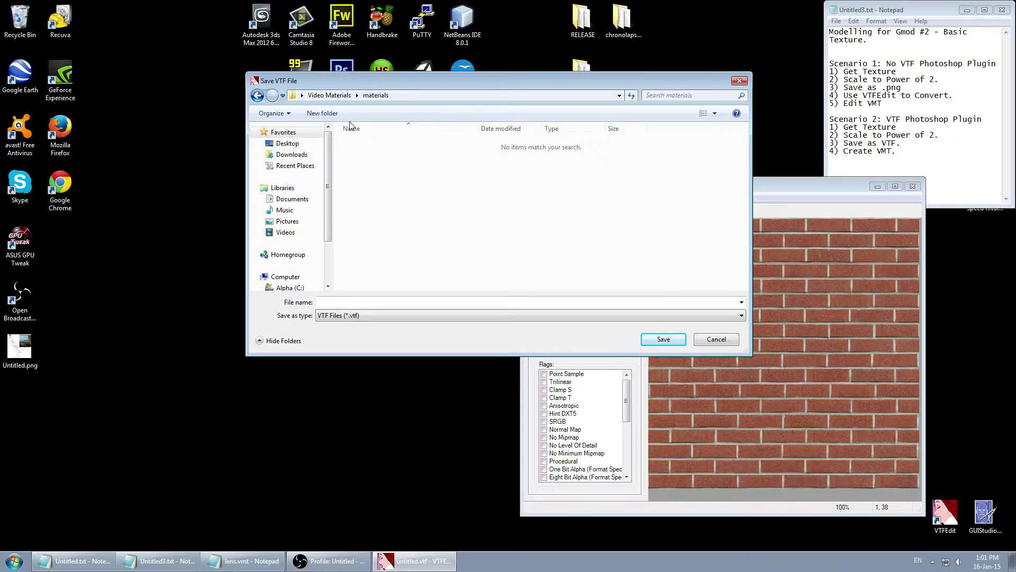
click(336, 114)
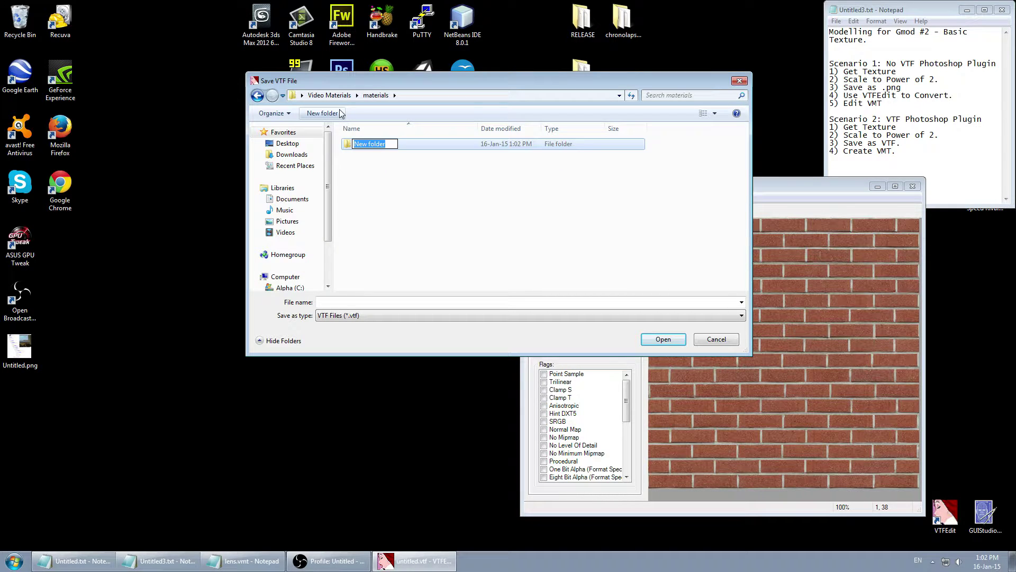
text(als)
key(Return)
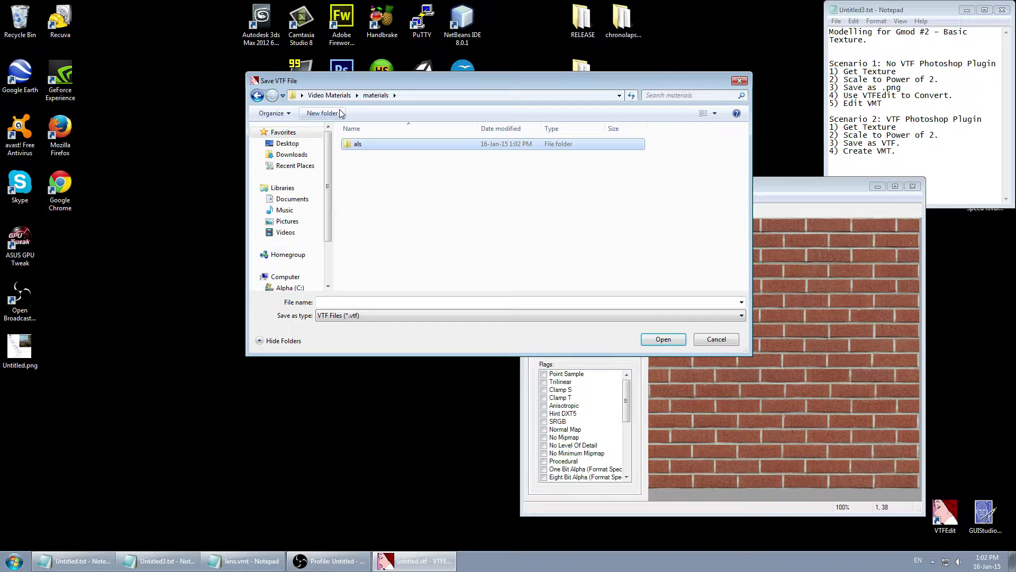
key(Return)
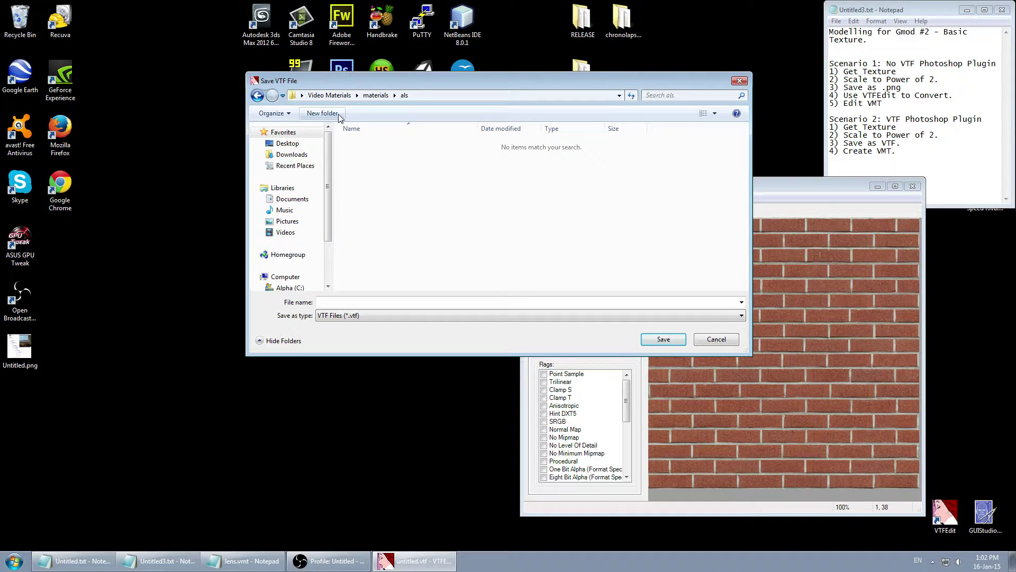
- Create a folder named example_model inside the als folder and open it
click(342, 115)
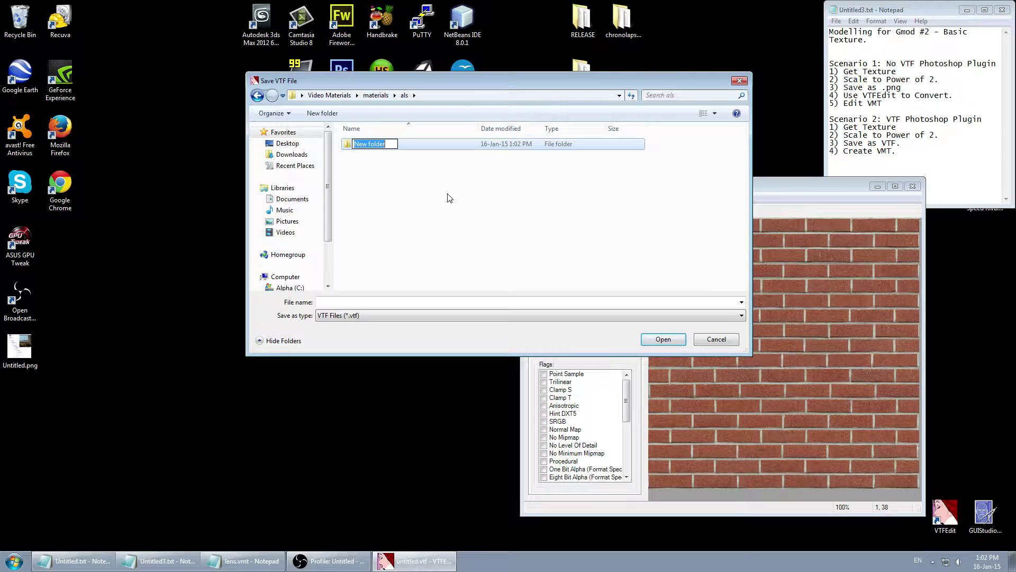
text(example_model)
key(Return)
key(Return)
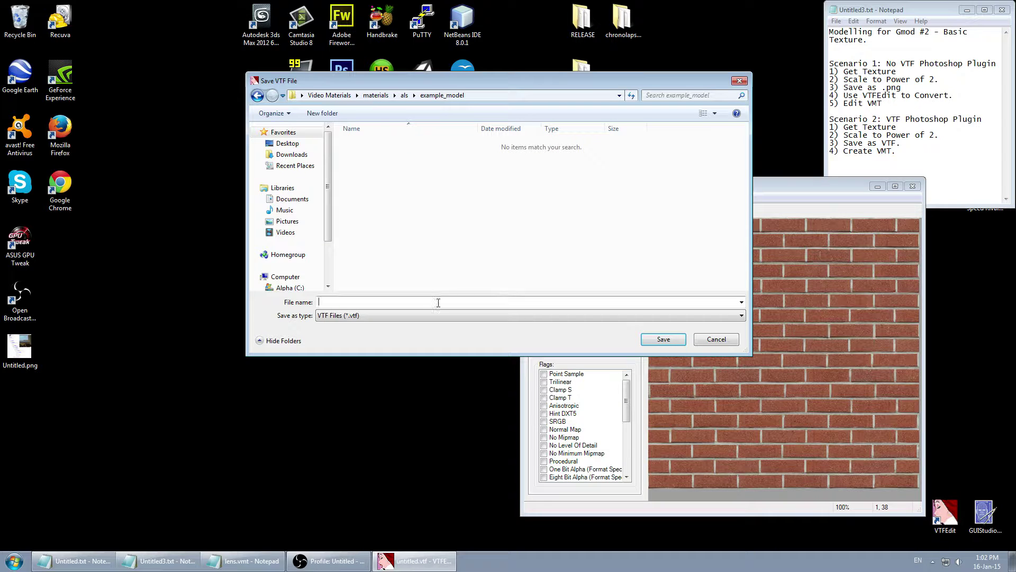
- Save the texture as brick01 in the example_model folder and close VTFEdit
text(brick01)
key(Return)
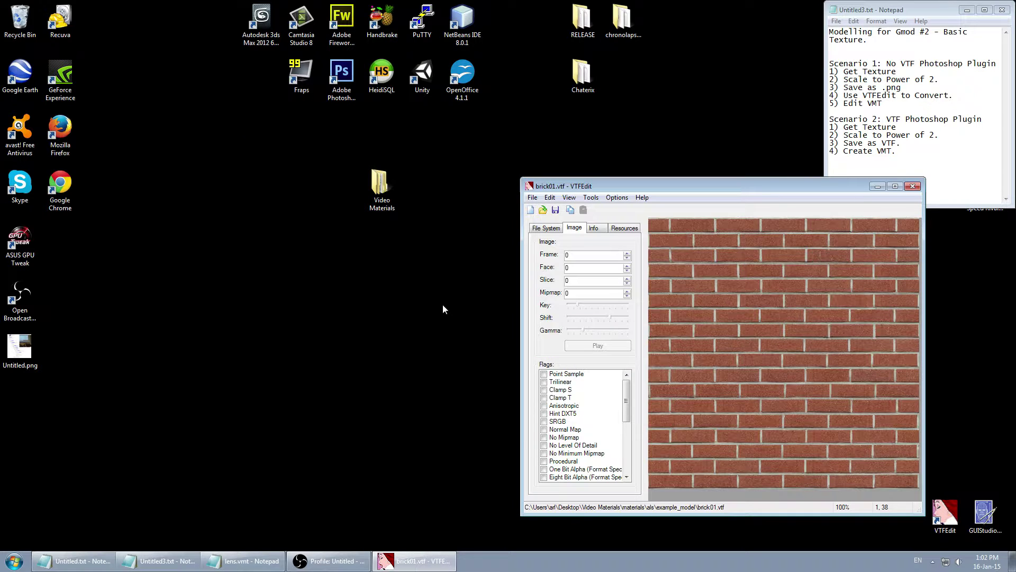
click(912, 186)
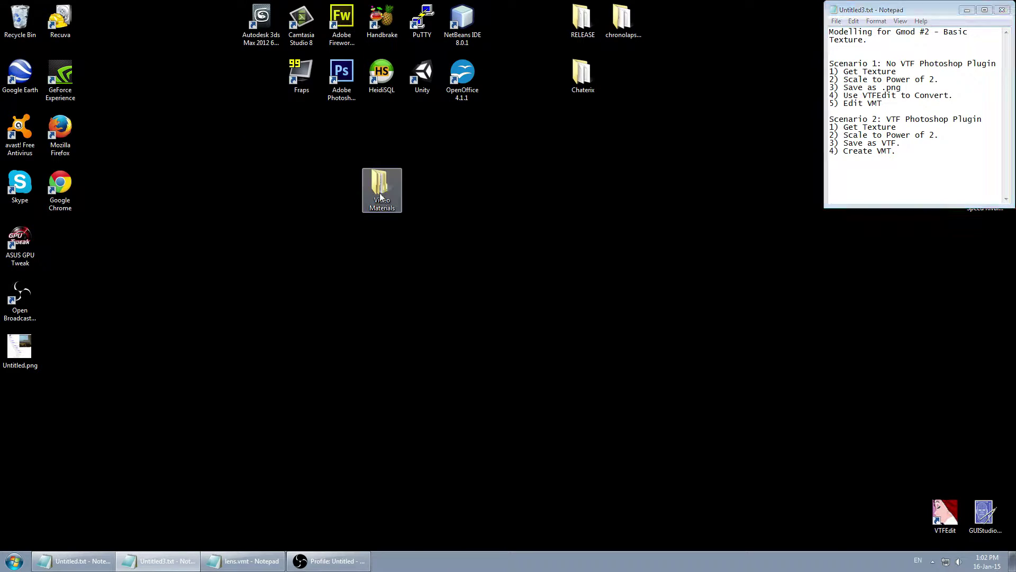
- Browse from Video Materials through materials and als to the example_model folder and select brick01.vtf
double_click(381, 194)
double_click(105, 71)
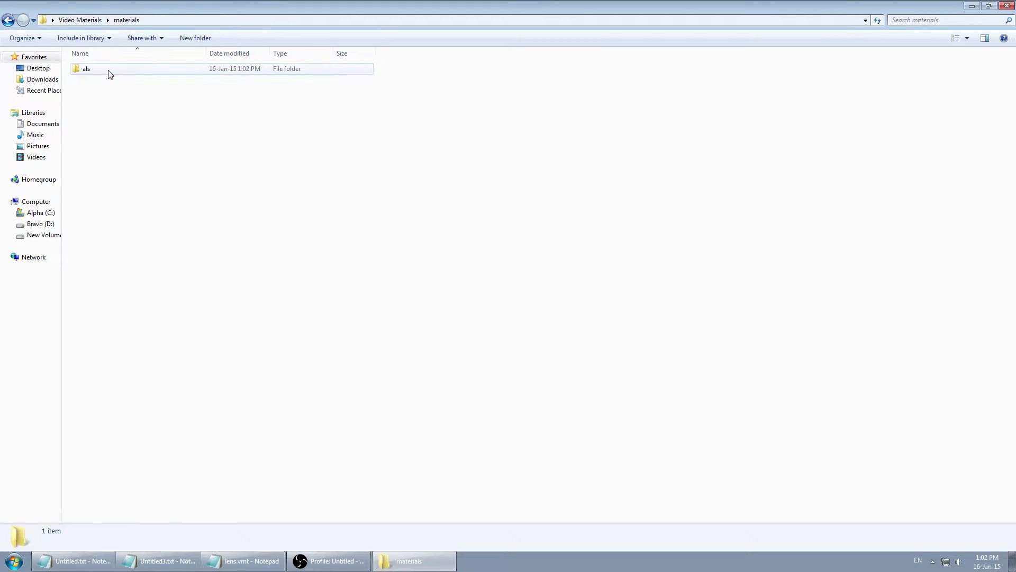
double_click(111, 74)
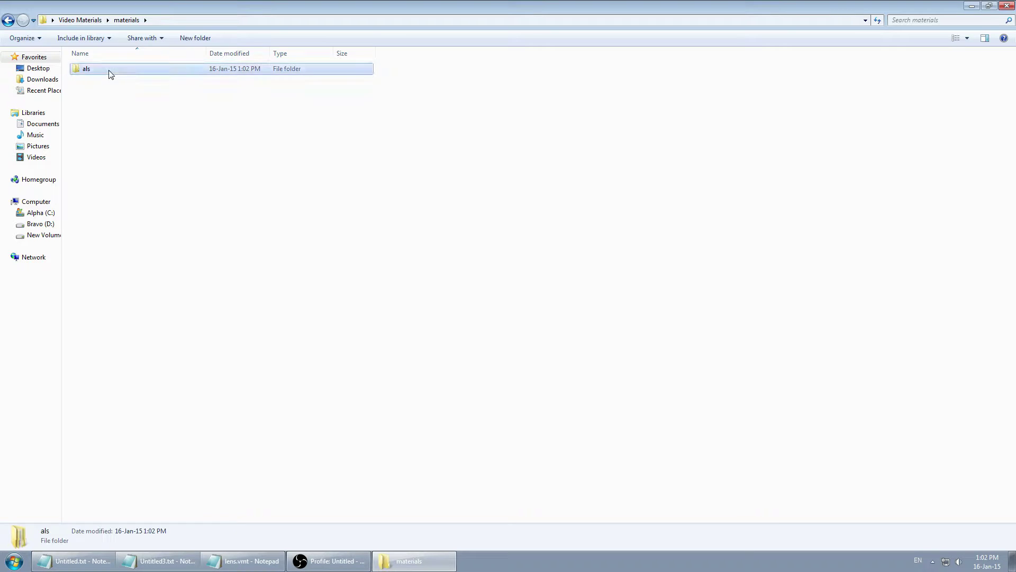
double_click(109, 74)
click(108, 74)
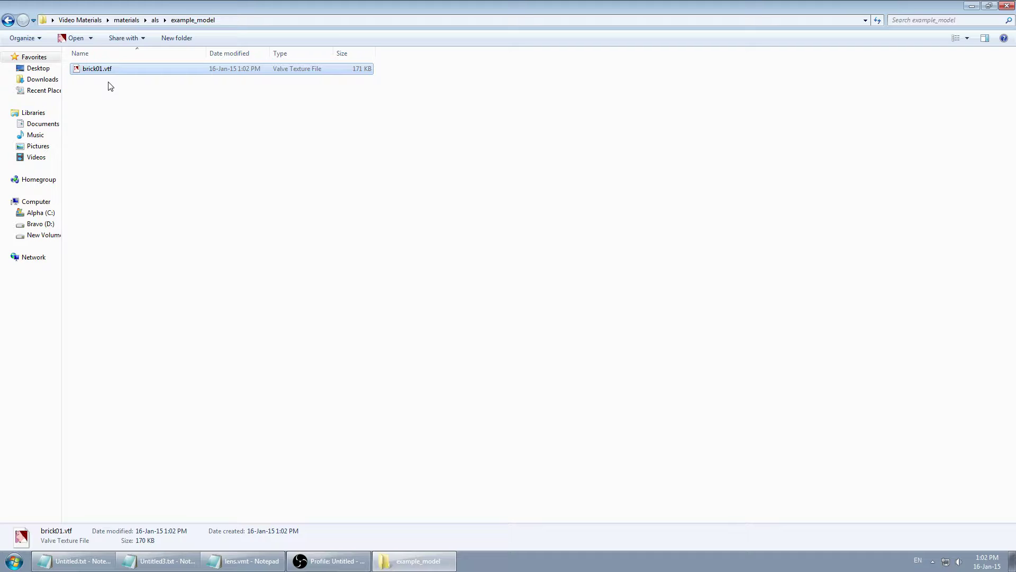
click(111, 86)
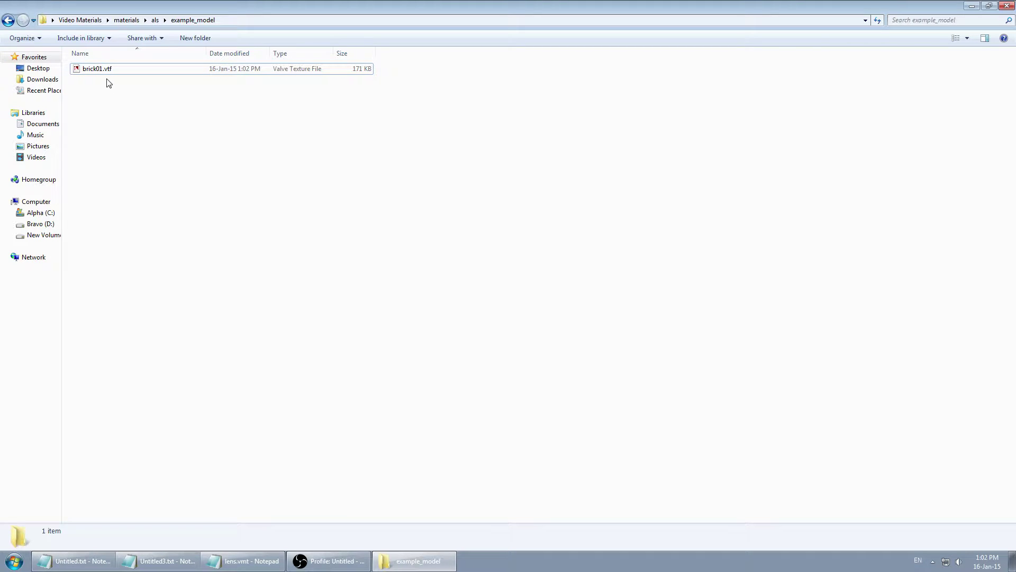
click(114, 72)
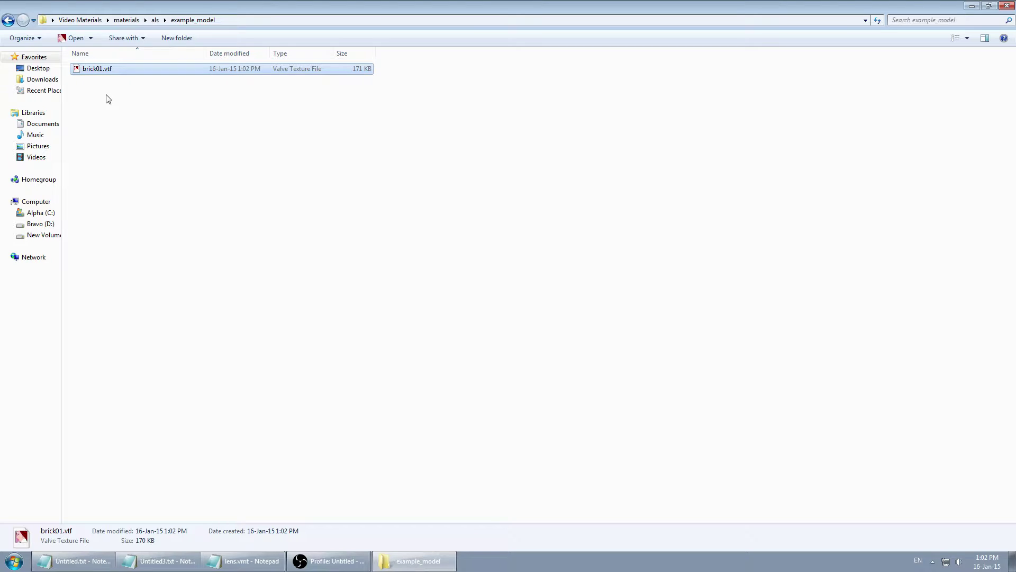
click(107, 96)
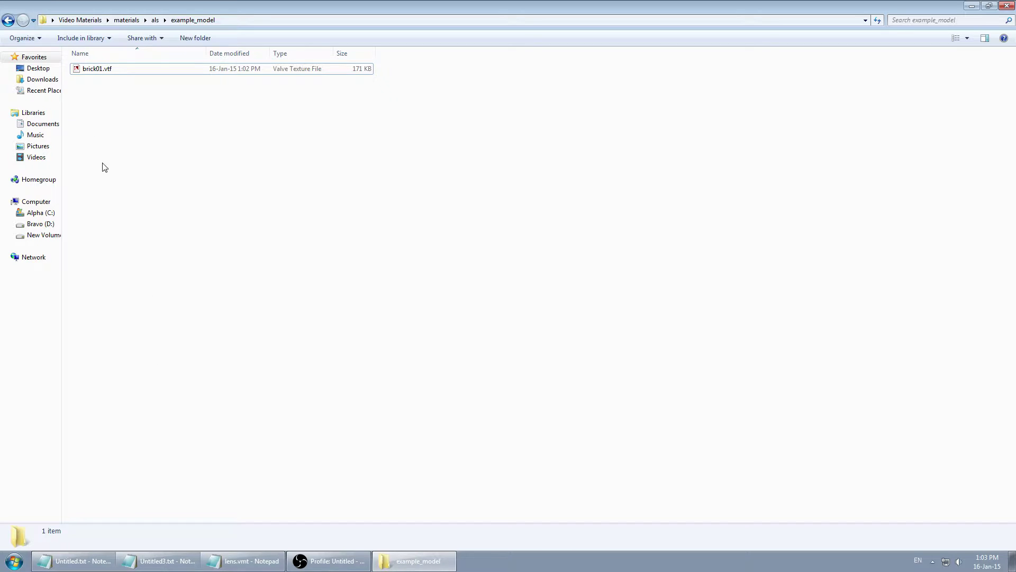
- Open brick01.vtf in VTFEdit to check the converted brick texture, and close it again
click(107, 71)
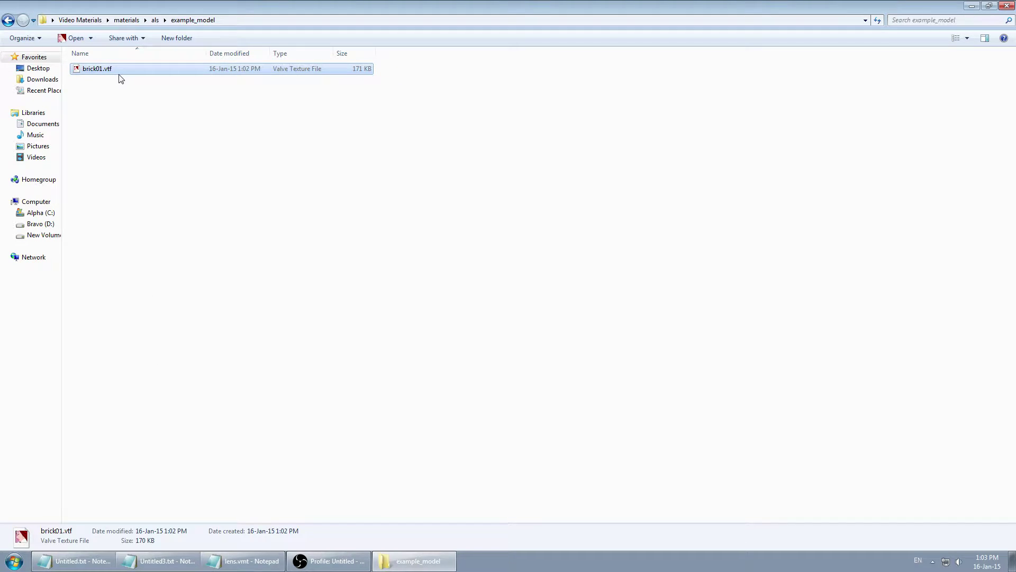
drag(112, 83, 136, 107)
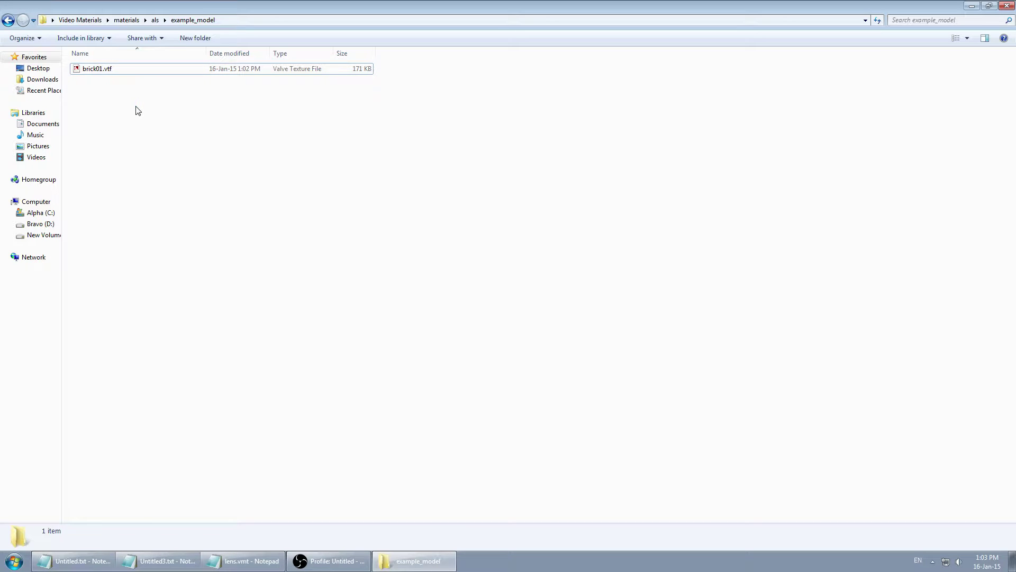
click(122, 73)
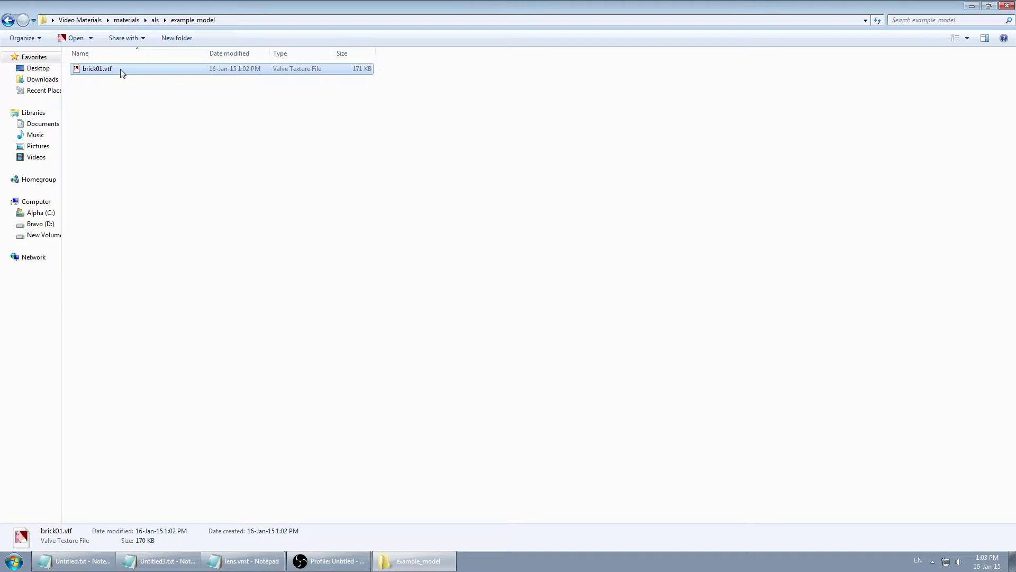
double_click(120, 69)
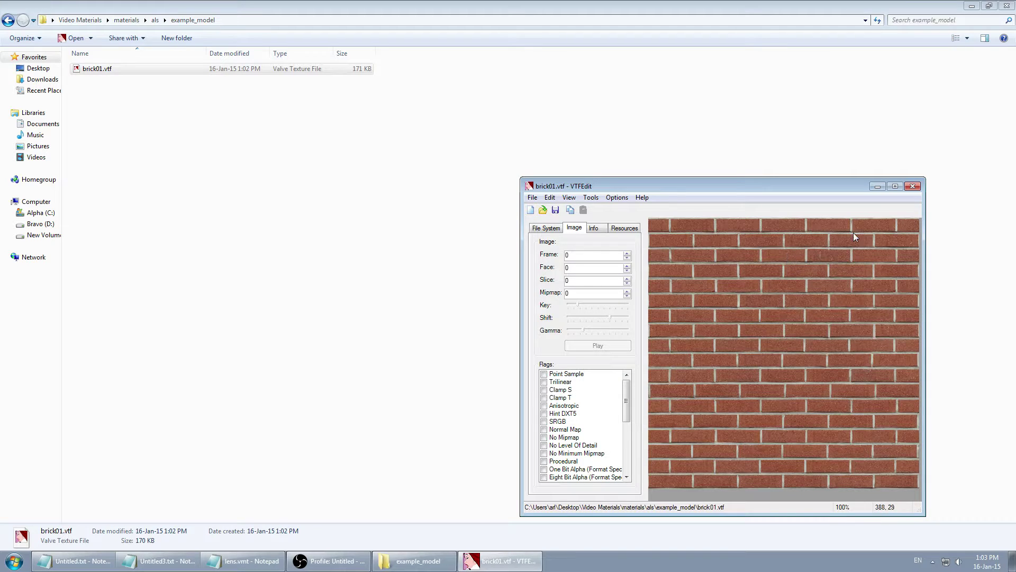
key(alt+F4)
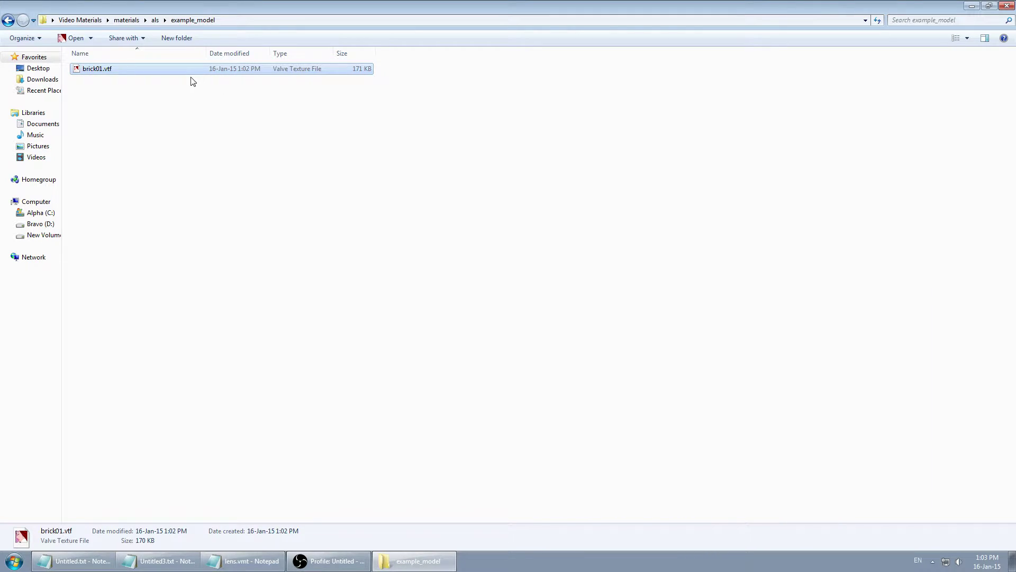
click(194, 102)
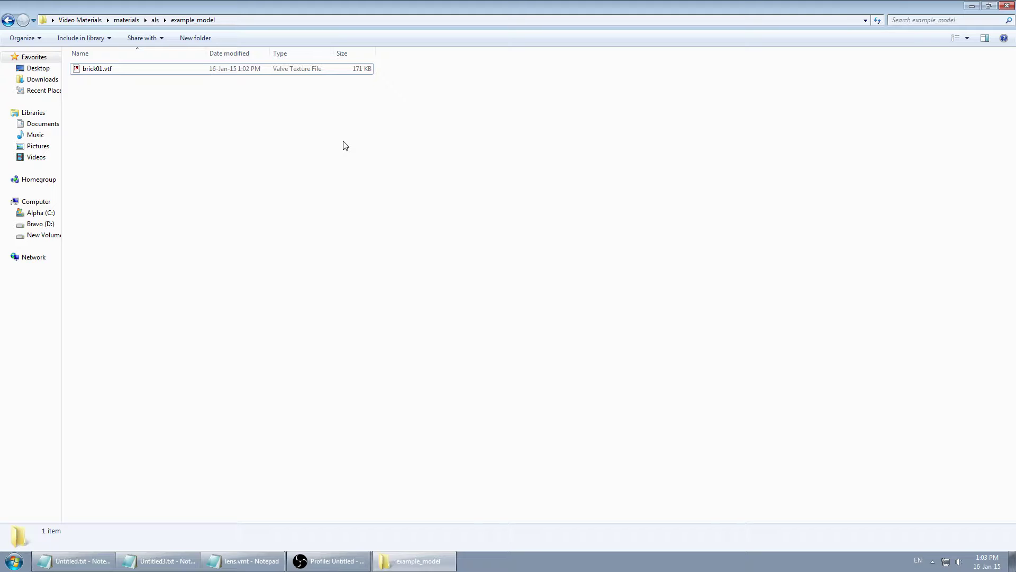
- Start a new Notepad document and write the "VertexlitGeneric" shader line, an opening brace and the "$basetexture" parameter
key(super+r)
text(no)
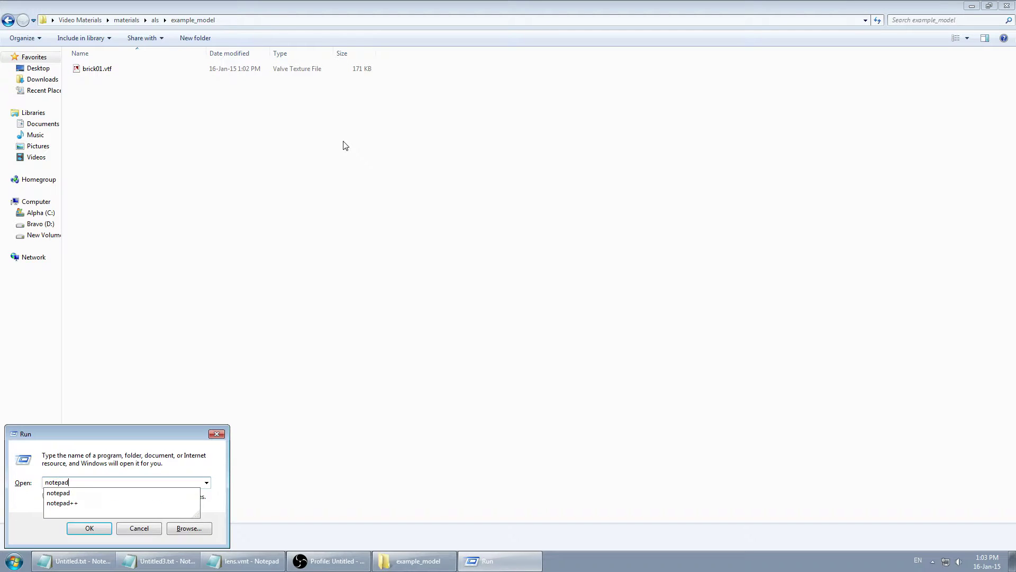
key(Return)
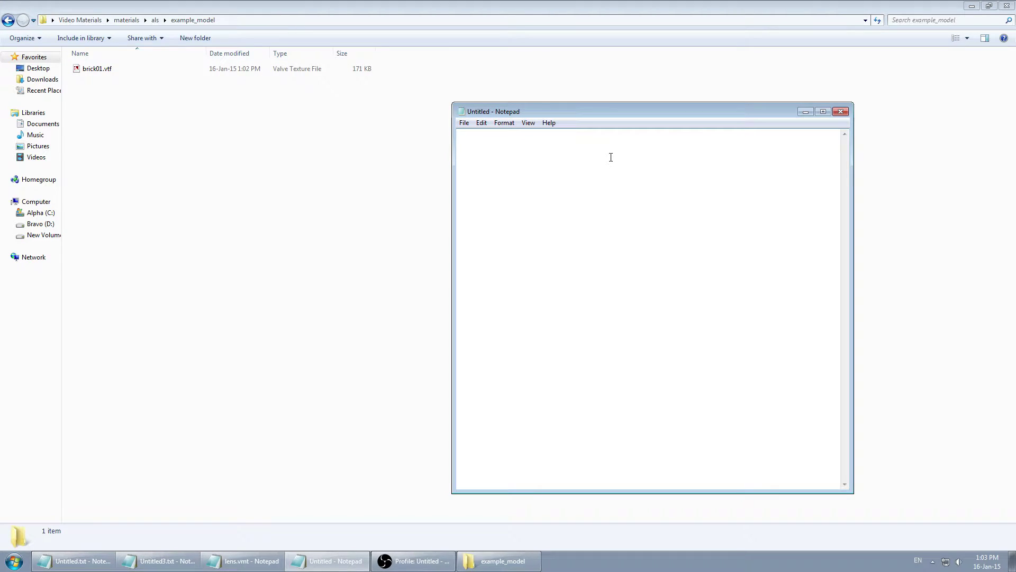
text("Vertex)
text(litGeneric)
text(setexture)
- Open the garrysmod game folder, look inside its materials folder as the texture path's root, and close the window
key(super+r)
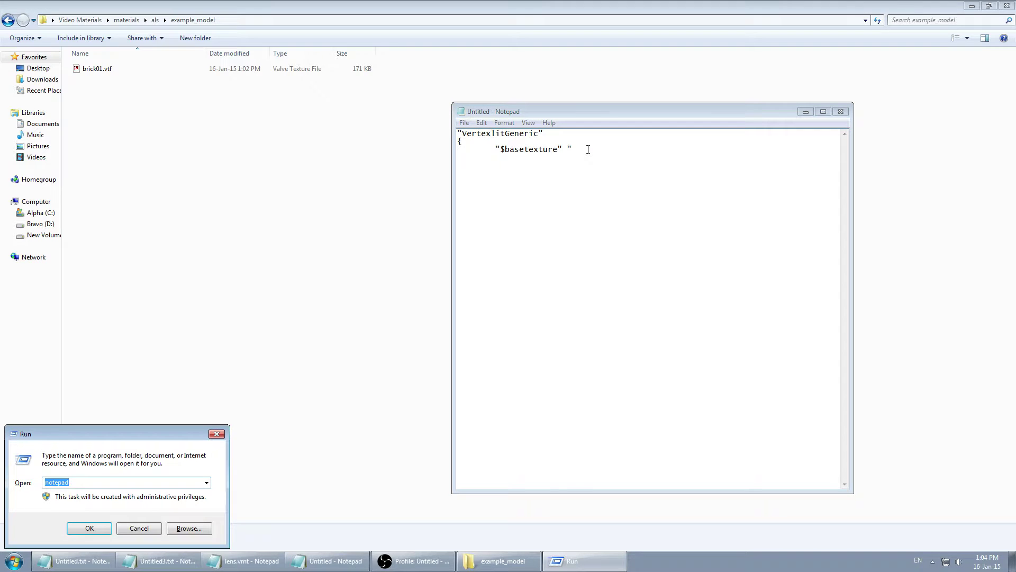
key(Down)
key(Down)
key(Down)
key(Return)
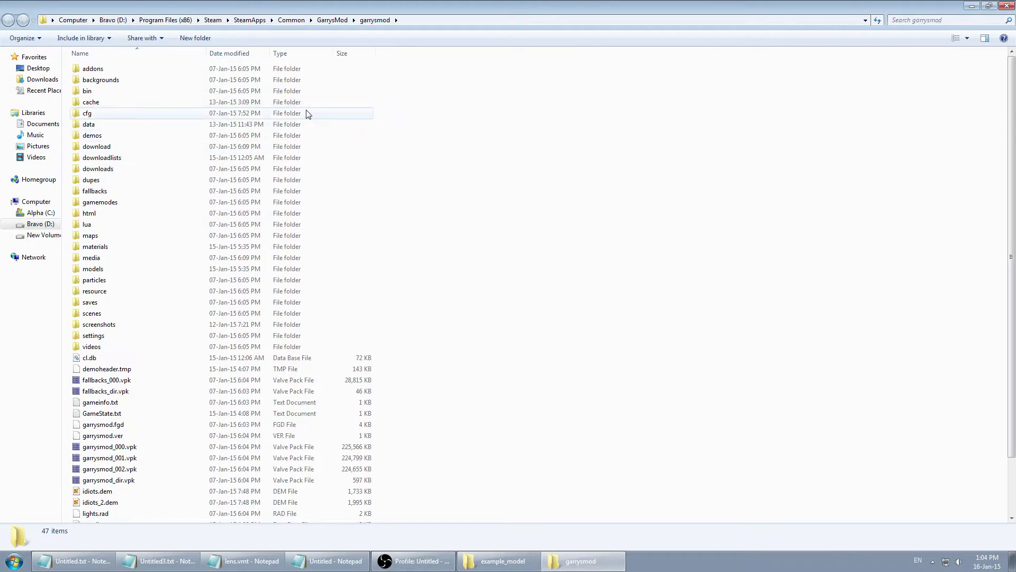
double_click(103, 248)
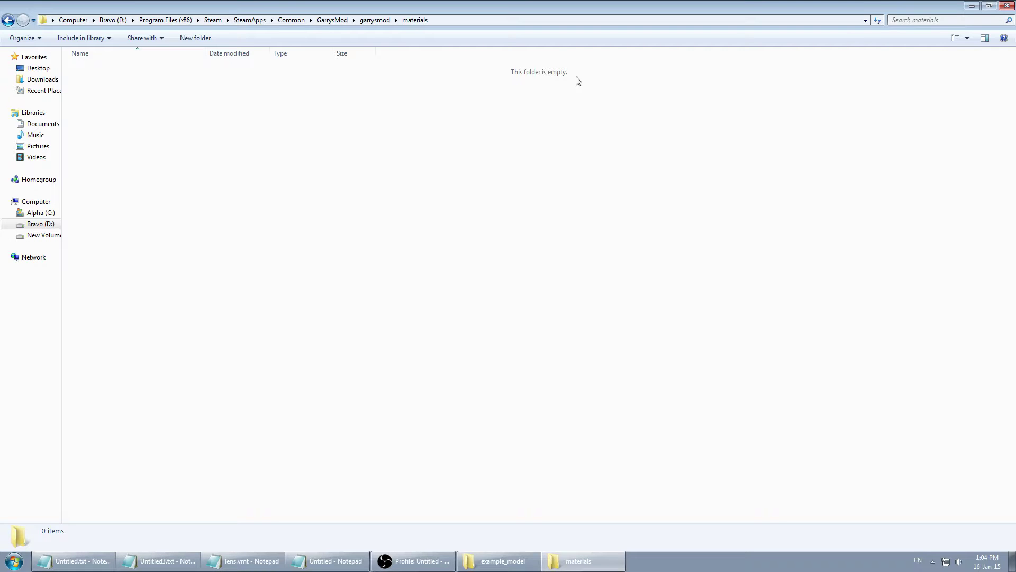
drag(83, 78, 338, 135)
click(1006, 6)
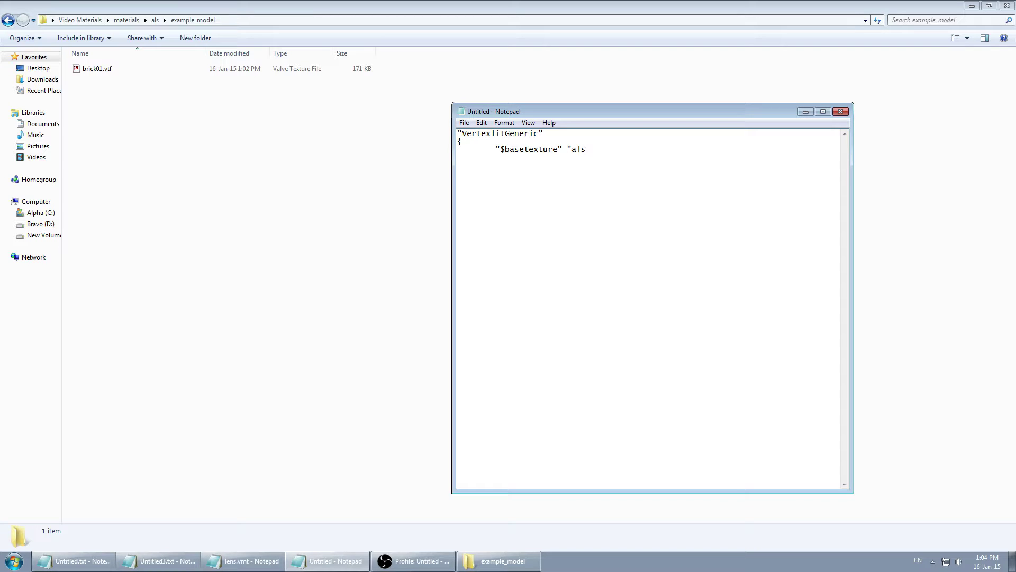
- Complete the $basetexture path as "als/example_model/brick01" and end the block with a closing brace
text(example)
text(_mde)
text(odel)
text(/brick01)
- Save the document as brick01.vmt in the als/example_model folder and close Notepad
key(ctrl+s)
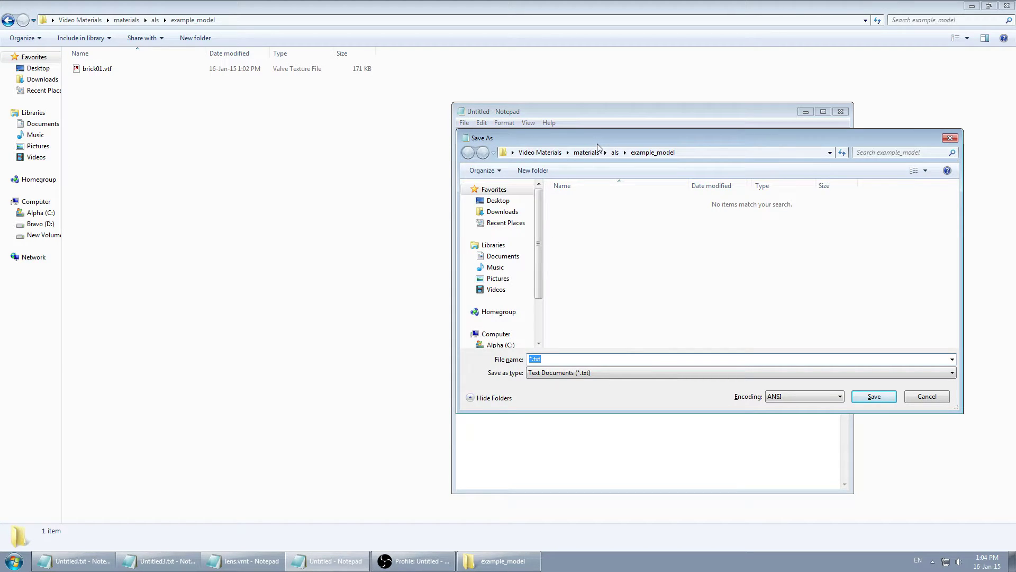
drag(635, 139, 584, 217)
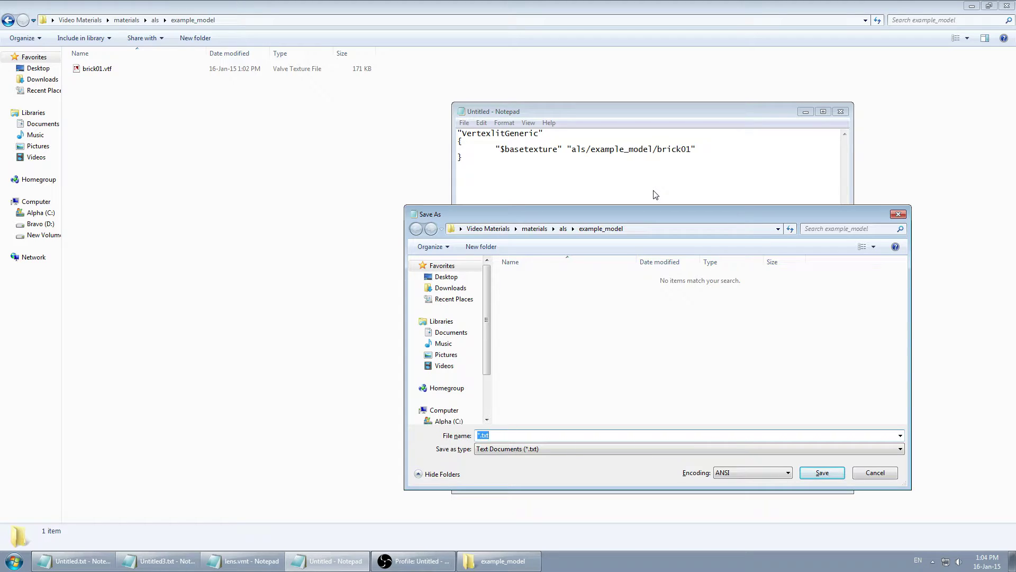
click(564, 229)
double_click(521, 277)
text(brick0-11.vmt)
drag(513, 436, 476, 436)
click(523, 436)
click(818, 473)
click(840, 111)
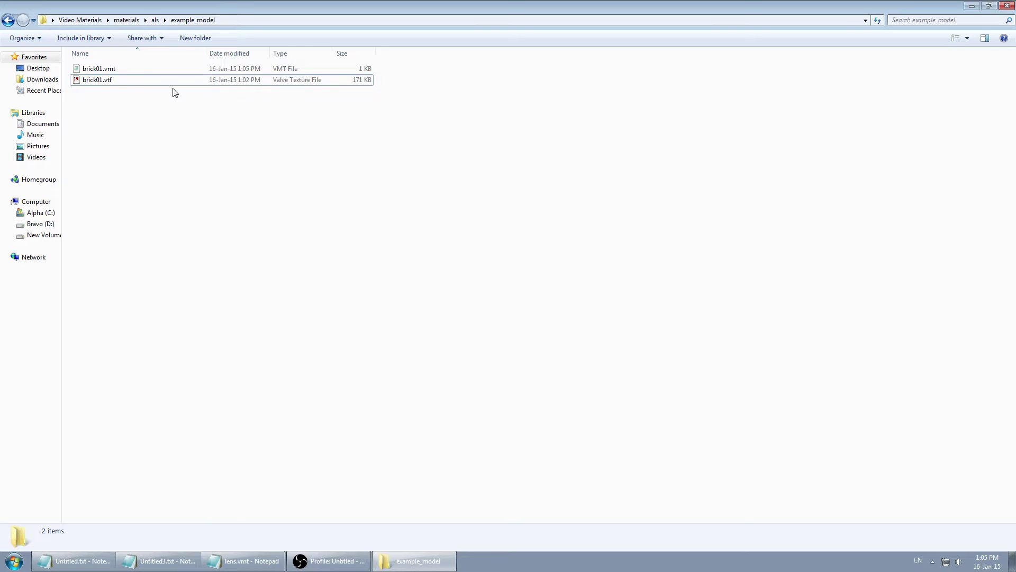
- Open brick01.vmt in Notepad to review its shader name and base texture parameter, and close it
drag(132, 101, 91, 60)
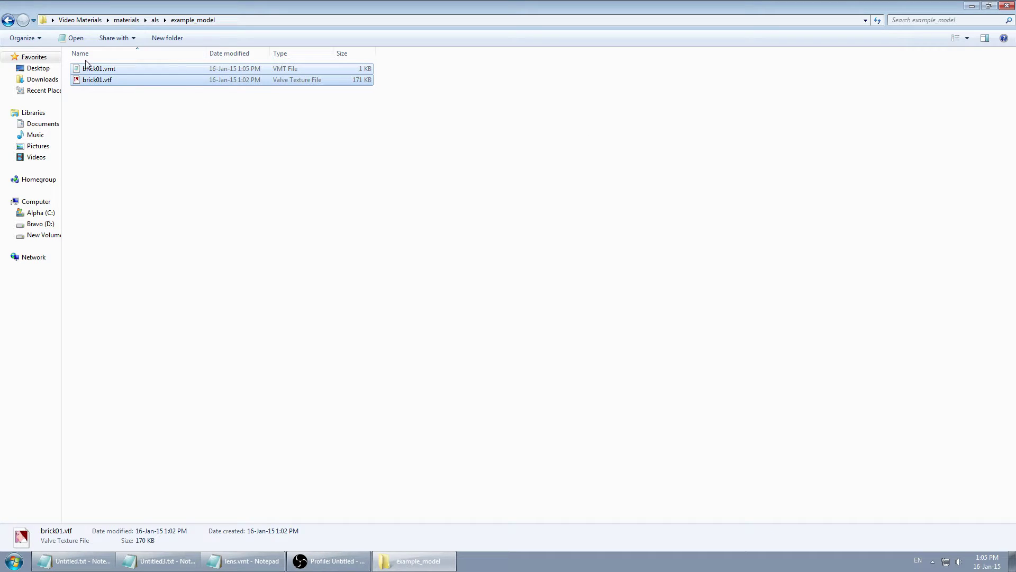
click(116, 132)
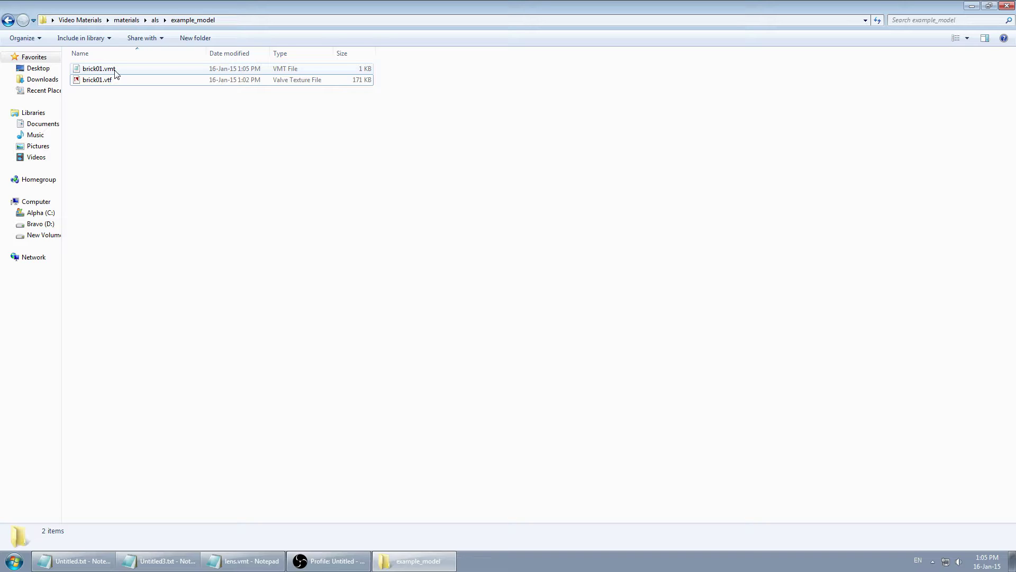
double_click(101, 68)
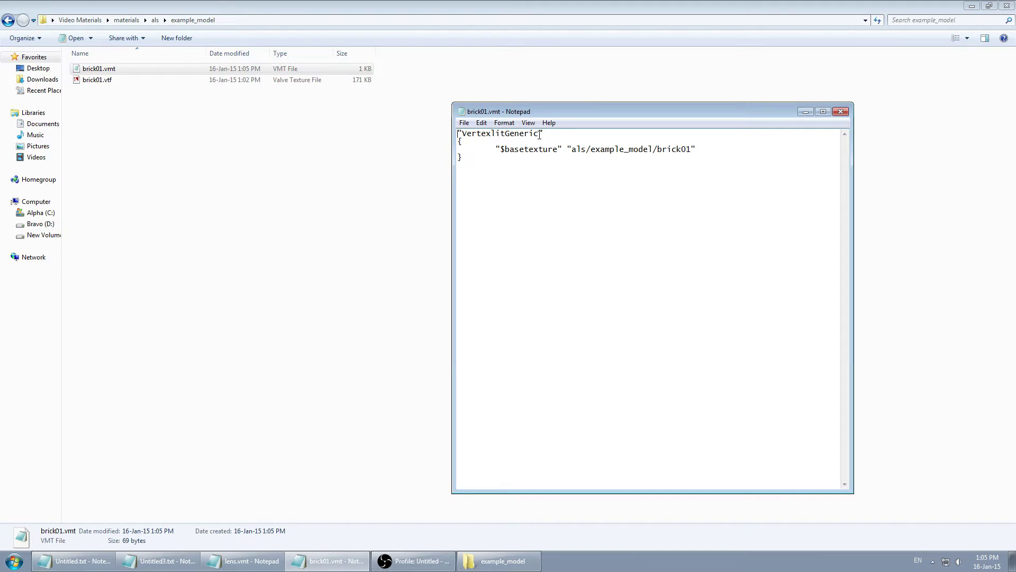
drag(539, 133, 464, 133)
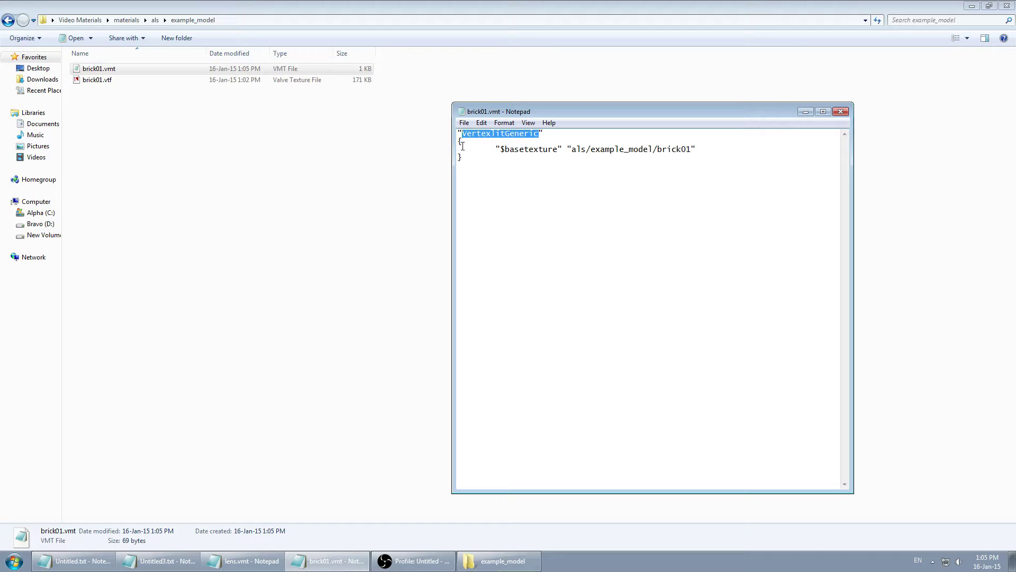
click(501, 150)
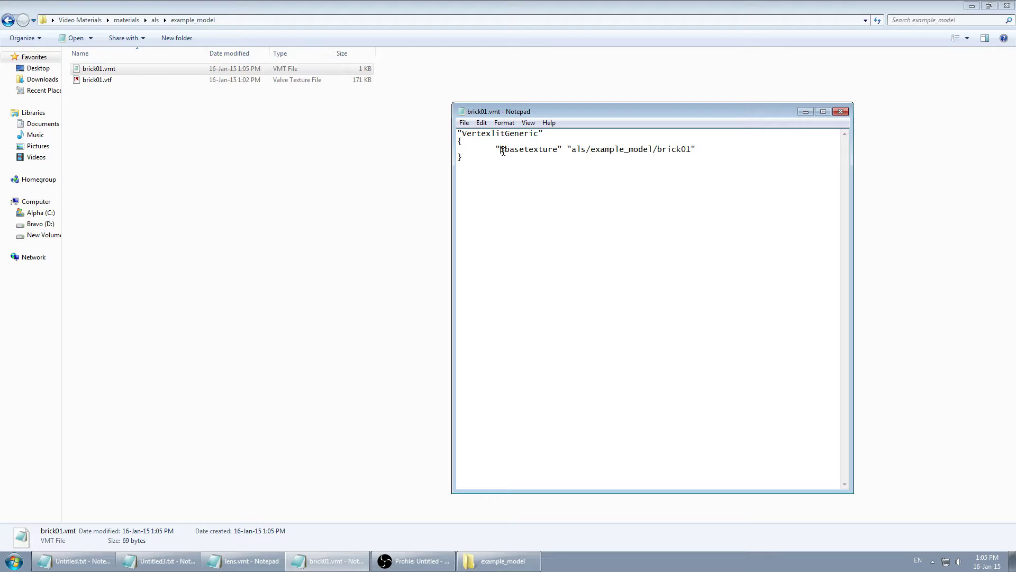
click(840, 111)
click(379, 143)
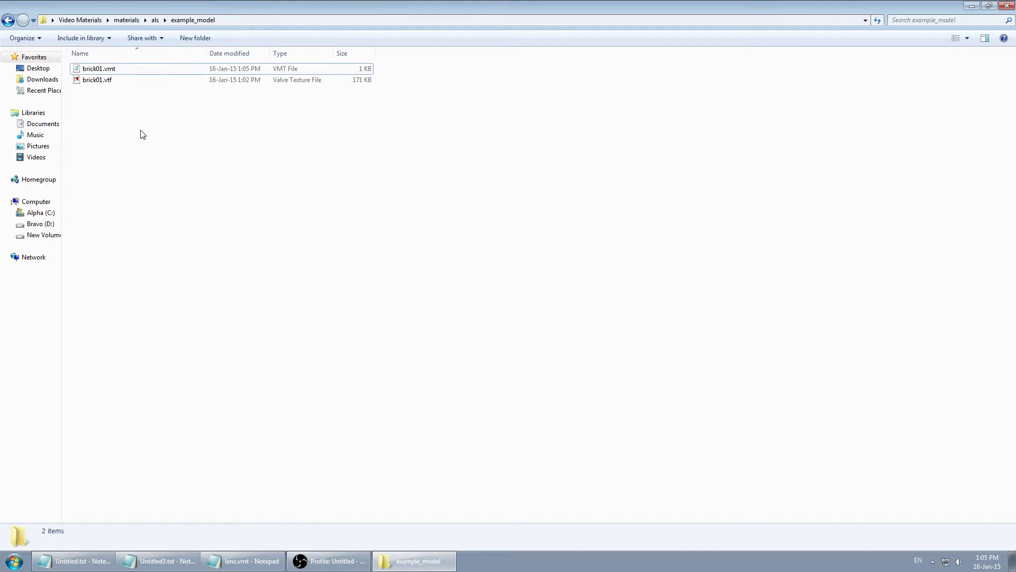
click(103, 69)
drag(228, 121, 91, 65)
click(170, 106)
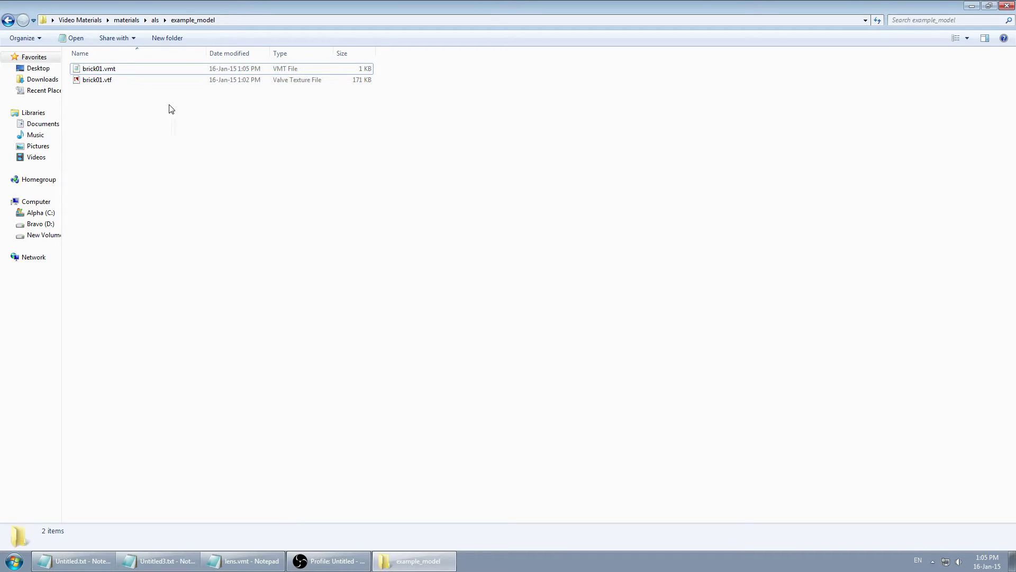
- Close the example_model folder window and review the VTF Photoshop Plugin scenario in the Untitled3.txt notes
click(1007, 6)
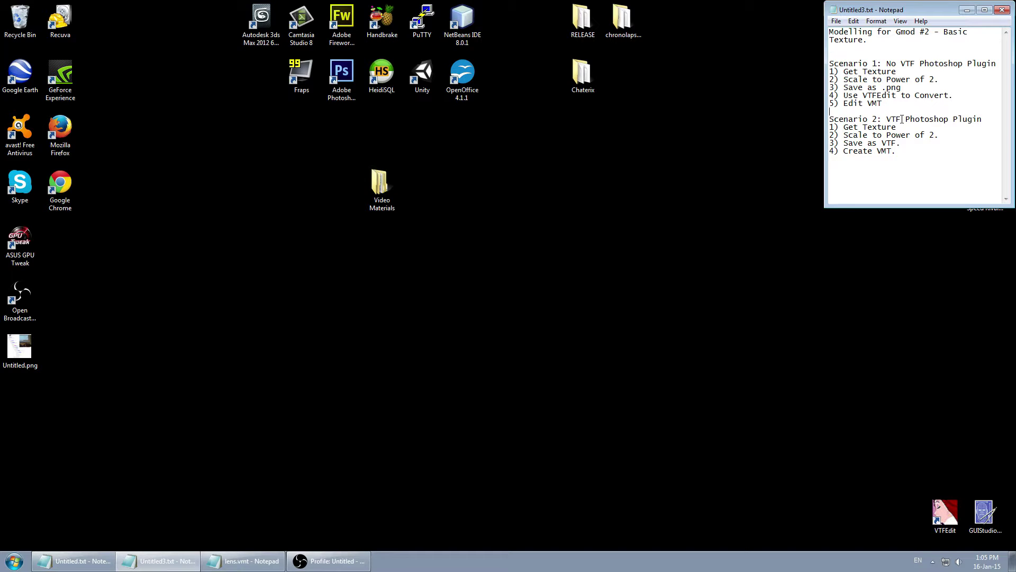
drag(852, 109, 891, 155)
click(930, 138)
right_click(343, 74)
click(720, 208)
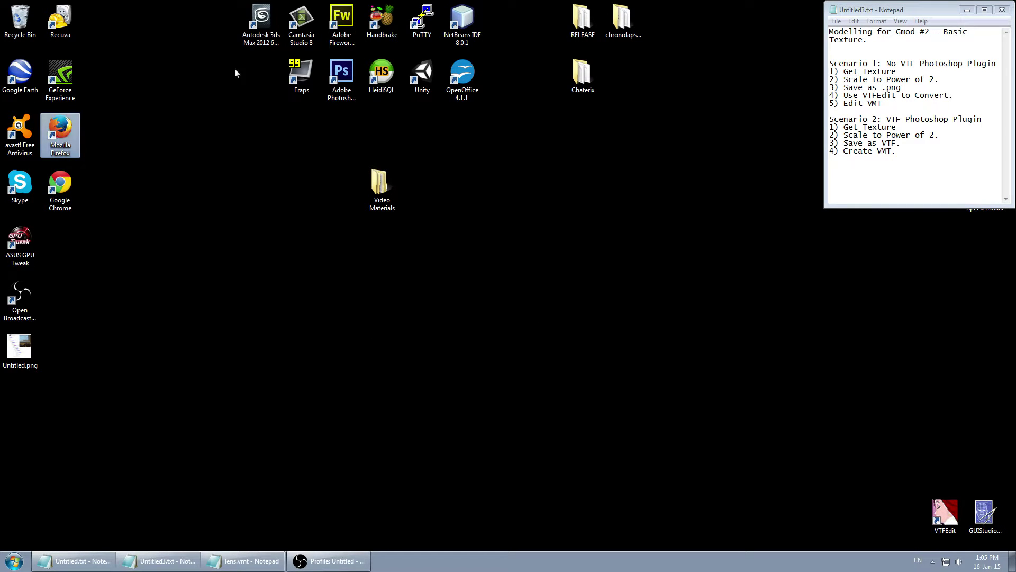
- Switch to Firefox, search the web for "vtf plugin photoshop" and open the VTF Plug-In for Photoshop page on Nem's Tools
key(alt+Tab)
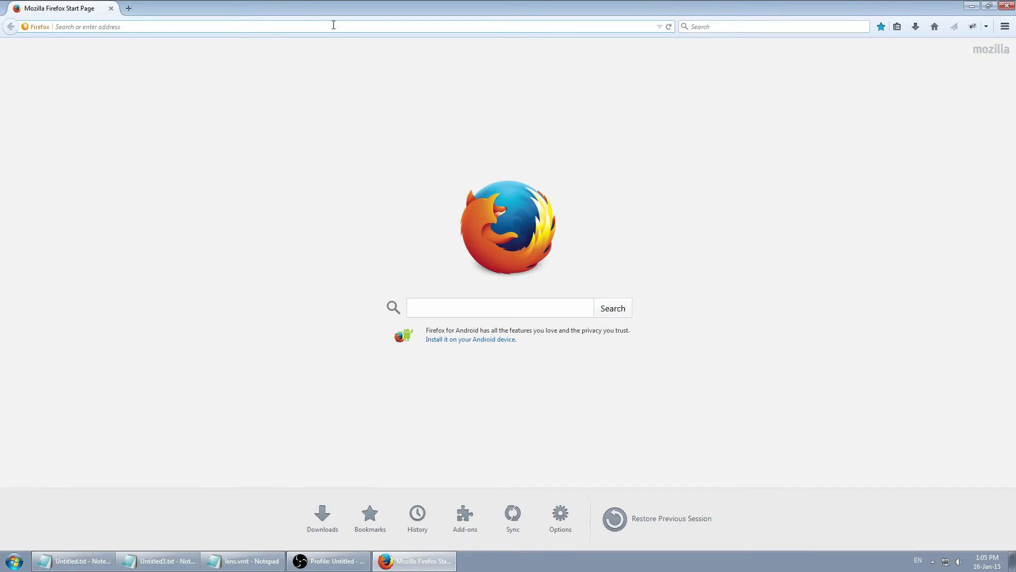
text(vtf plugin)
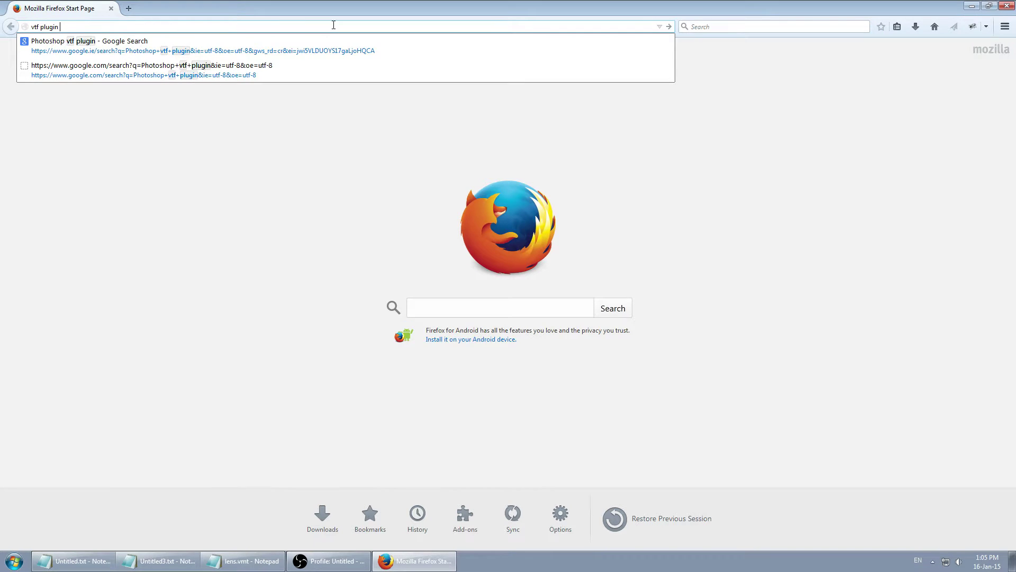
text( photoshop)
key(Return)
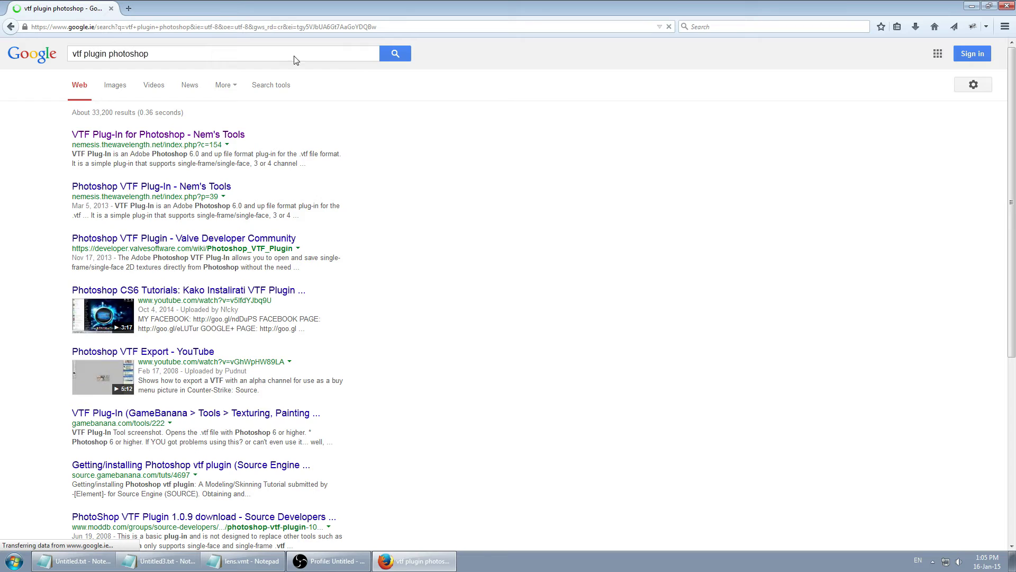
click(136, 179)
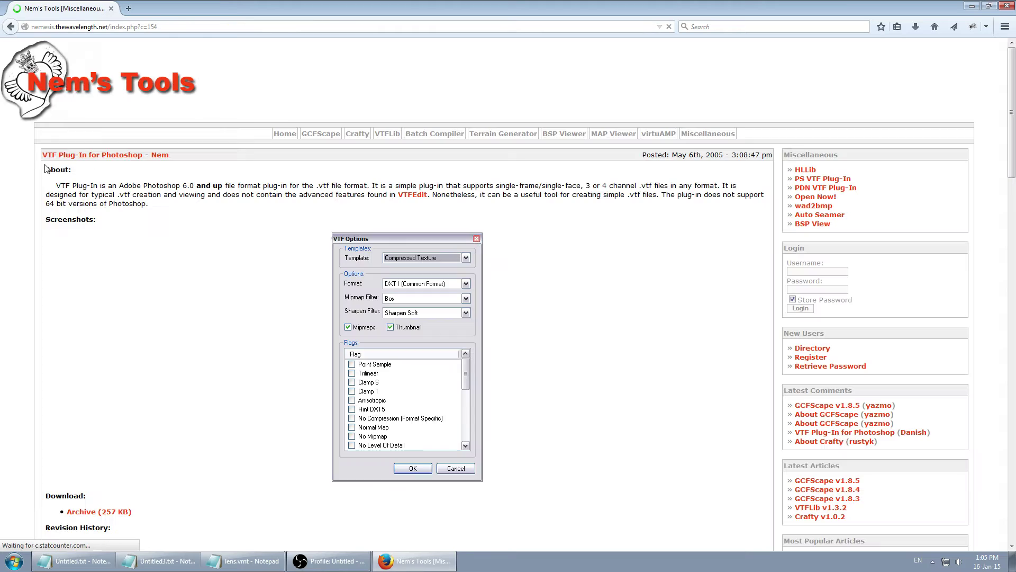
- Download the plug-in archive psvtfplugin1011.zip, minimise Firefox and look at VTF.8bi and VTFLib.dll in WinRAR
scroll(617, 247, down, 4)
click(110, 394)
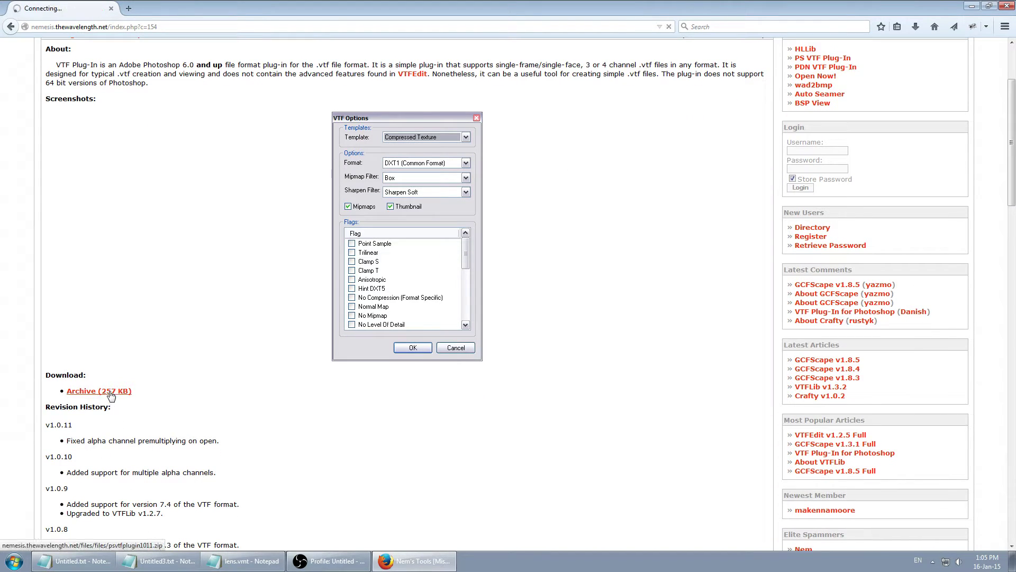
click(554, 339)
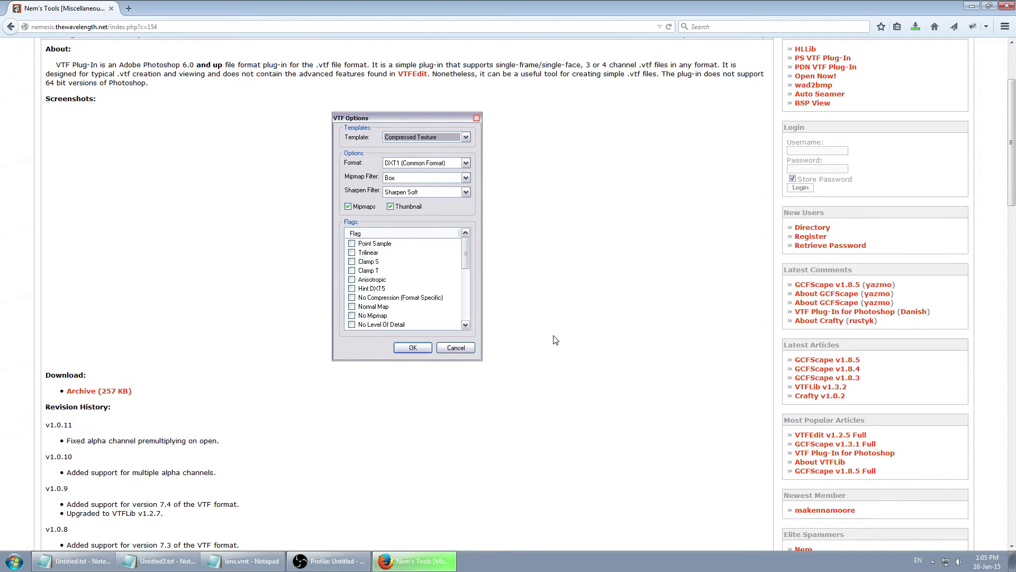
click(971, 6)
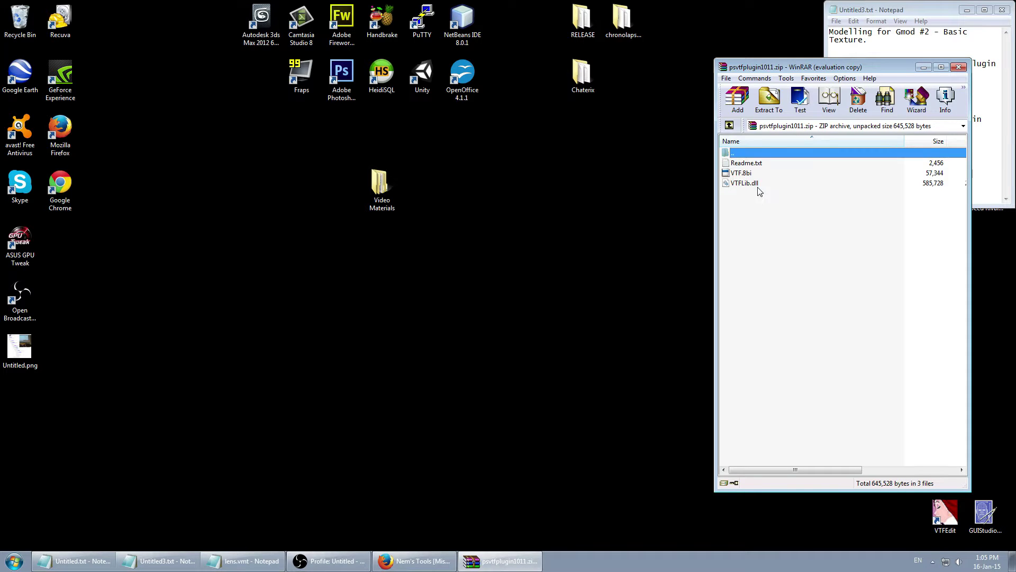
drag(758, 187, 754, 170)
click(783, 207)
- Open the Photoshop CS6 installation folder from the desktop shortcut's properties, and close the properties dialog
click(340, 76)
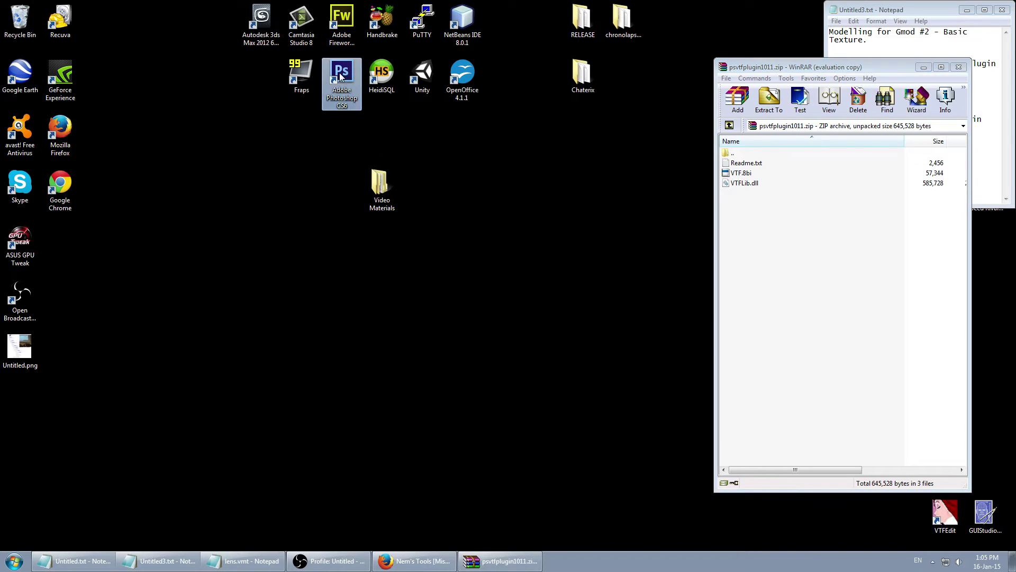
right_click(341, 75)
click(365, 451)
click(397, 392)
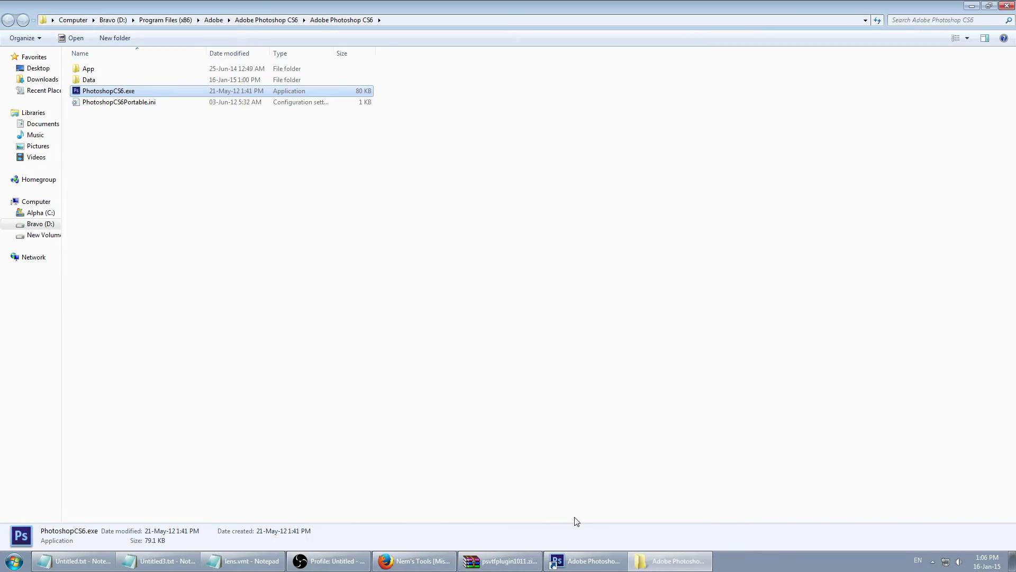
click(585, 560)
click(466, 341)
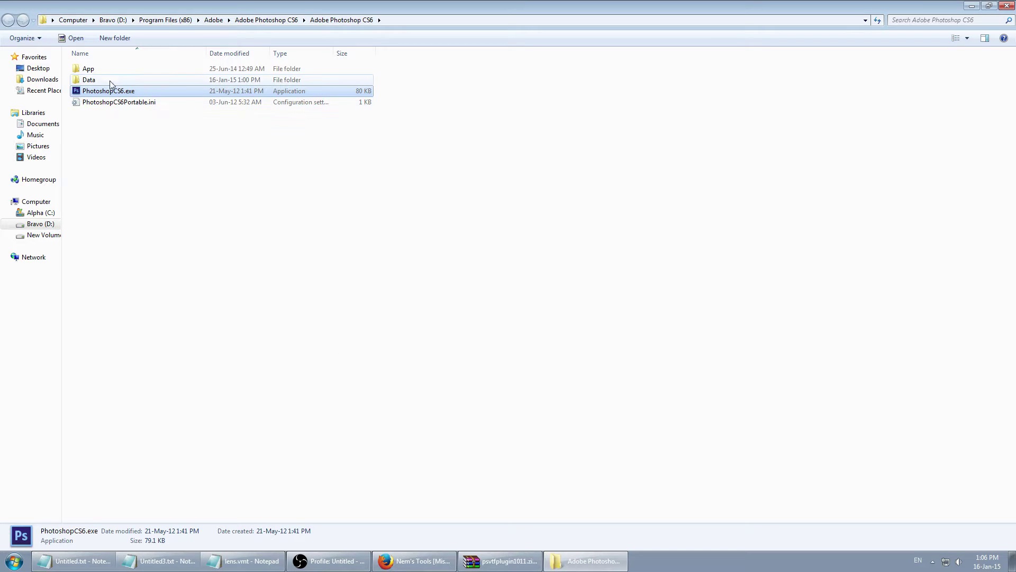
click(135, 175)
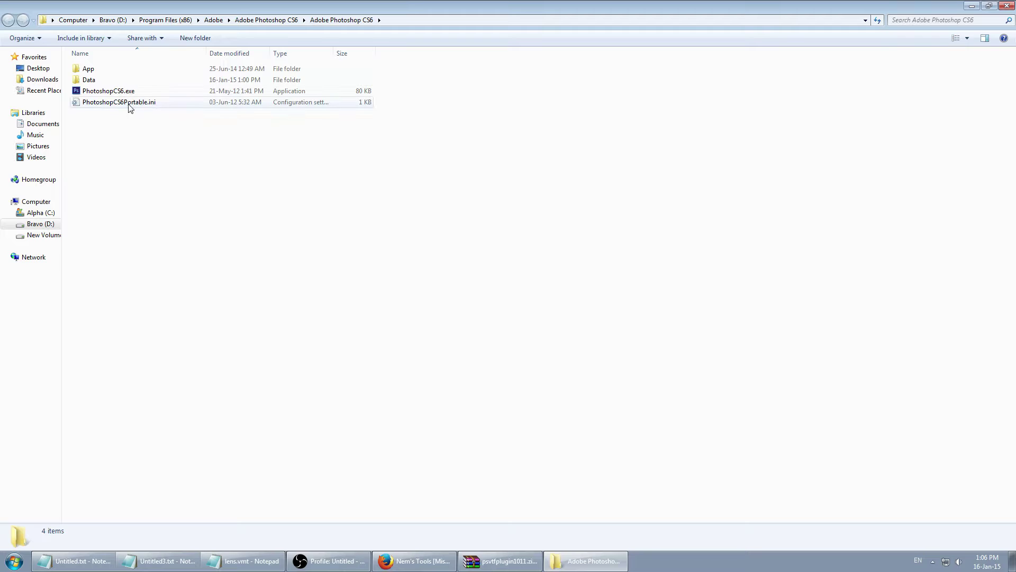
double_click(89, 80)
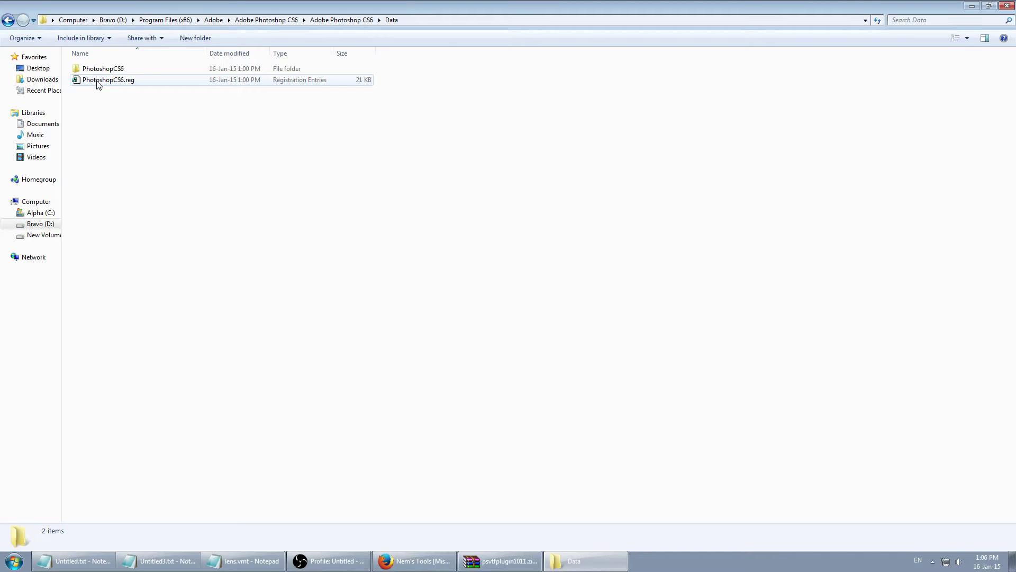
double_click(100, 68)
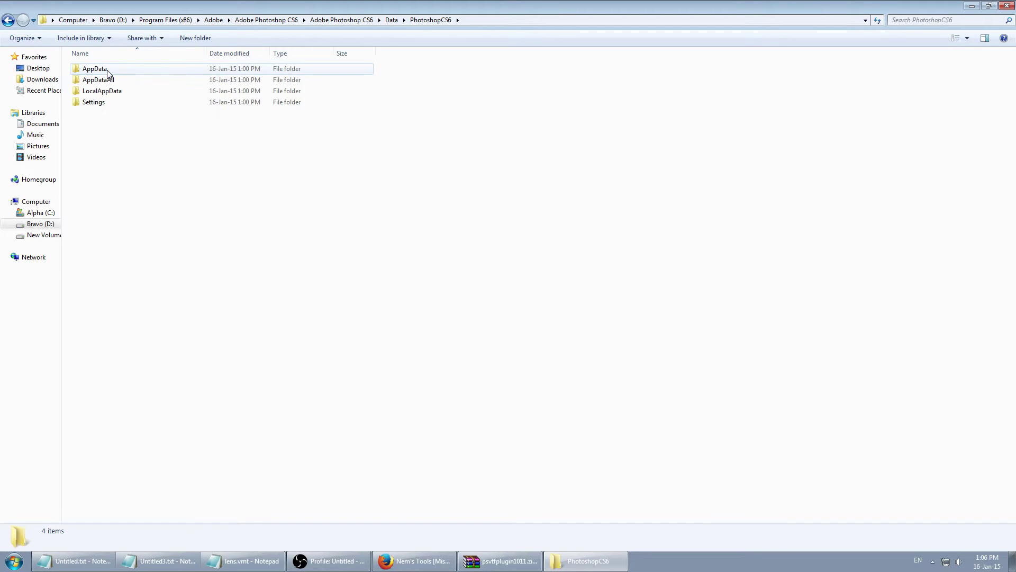
click(8, 20)
click(8, 20)
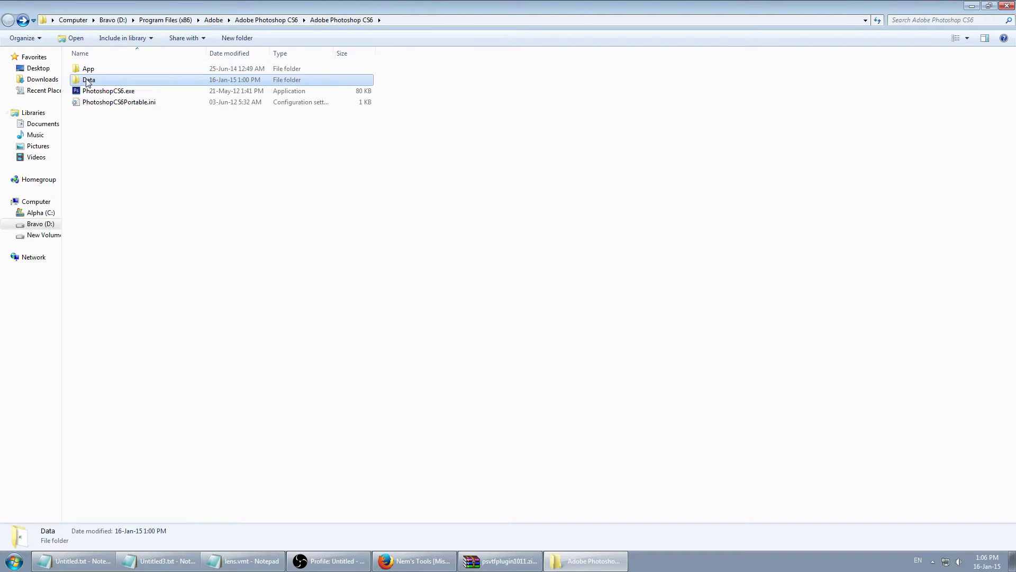
- Open the PhotoshopCS6 folder inside App and look through its files around Photoshop.exe
double_click(90, 69)
click(93, 69)
double_click(101, 91)
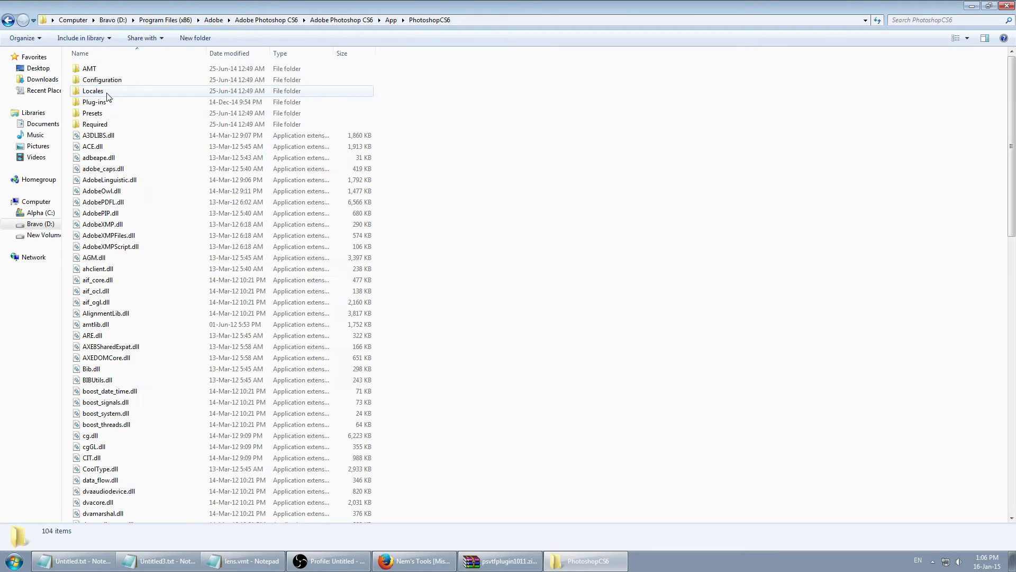
scroll(211, 276, down, 8)
scroll(211, 276, down, 13)
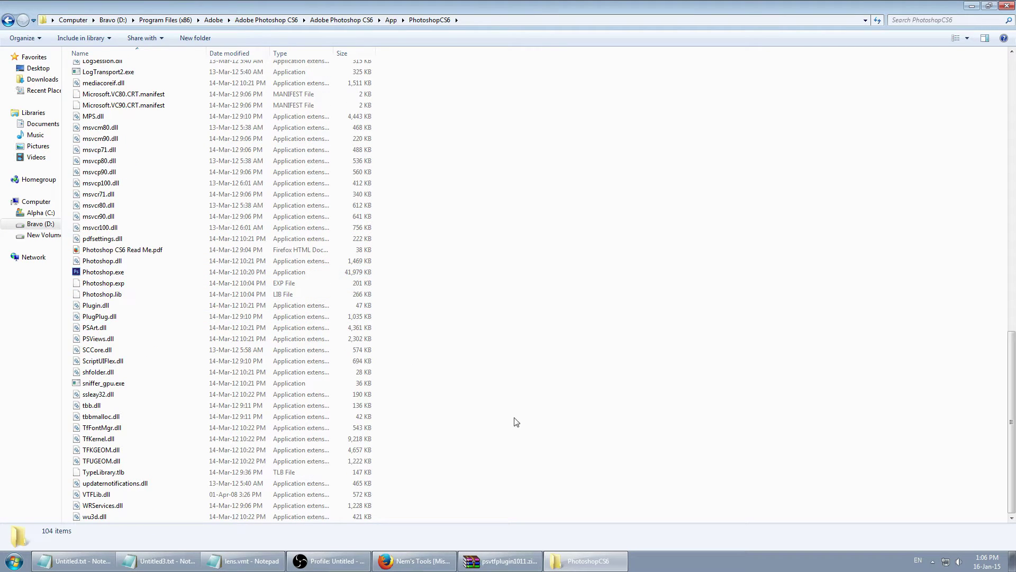
drag(524, 430, 212, 81)
click(568, 197)
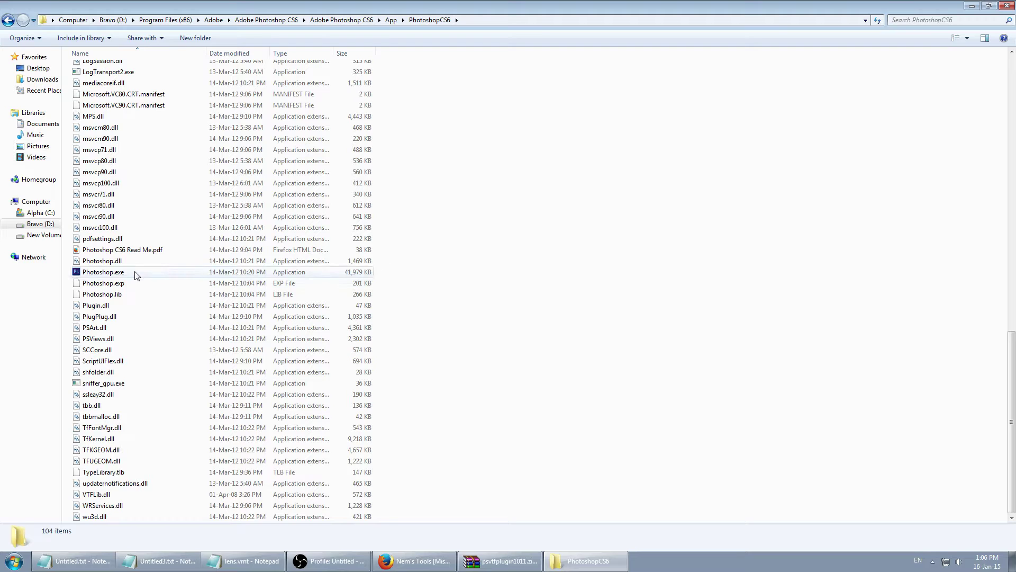
scroll(143, 248, up, 15)
scroll(151, 236, up, 5)
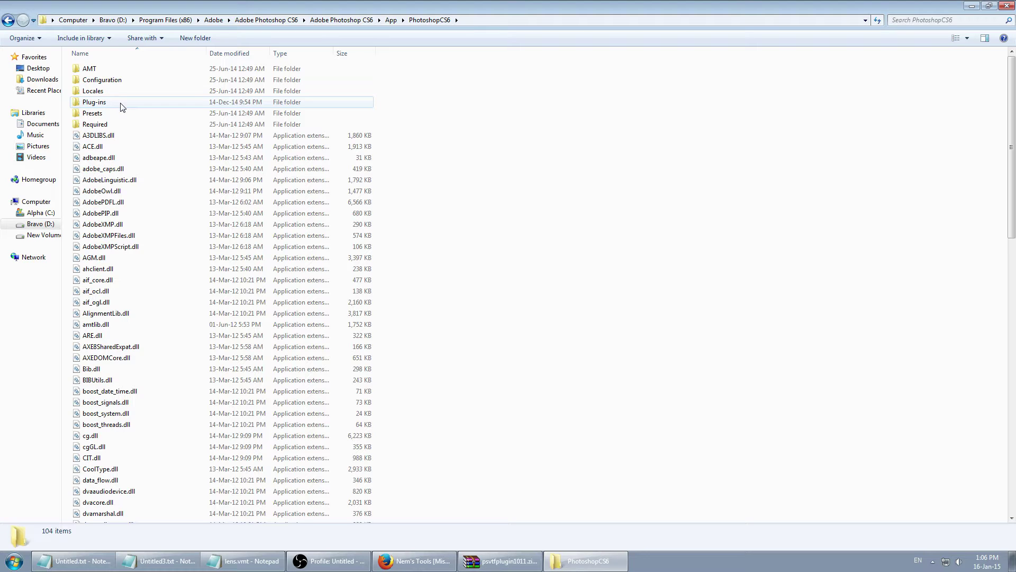
- Move VTFLib.dll from the psvtfplugin1011.zip archive into the PhotoshopCS6 folder, replacing the existing file
click(500, 561)
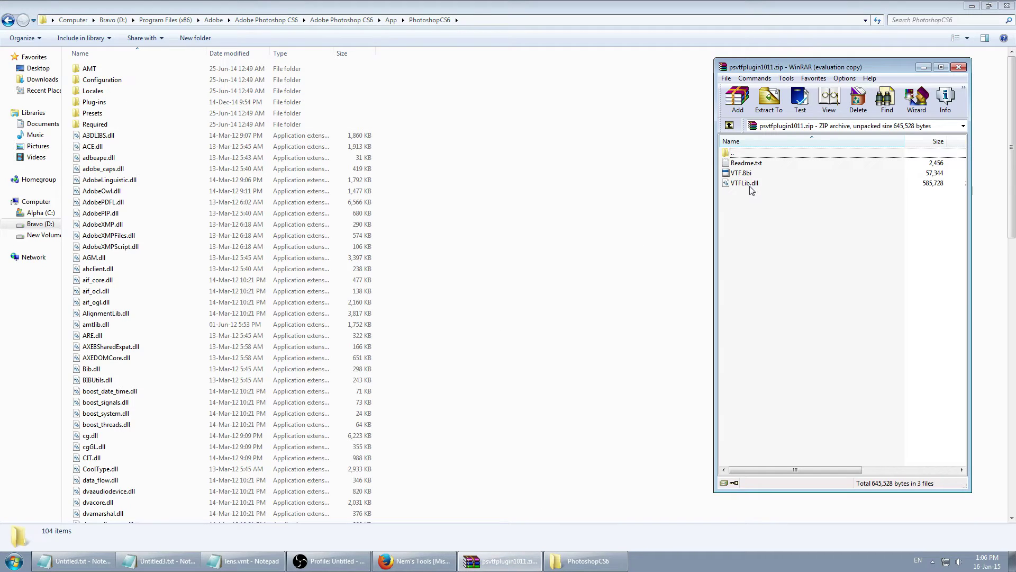
click(746, 185)
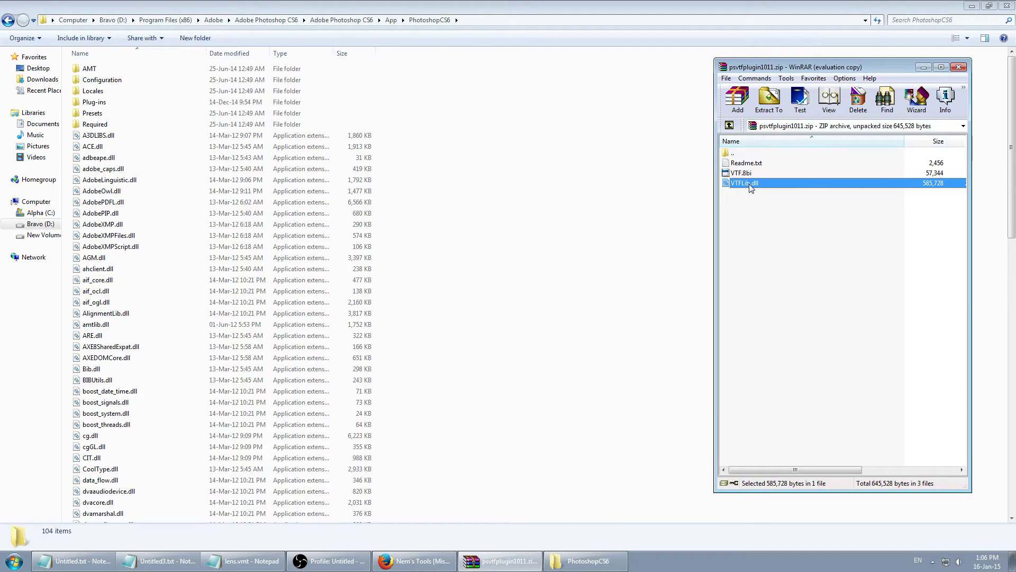
drag(748, 184, 556, 227)
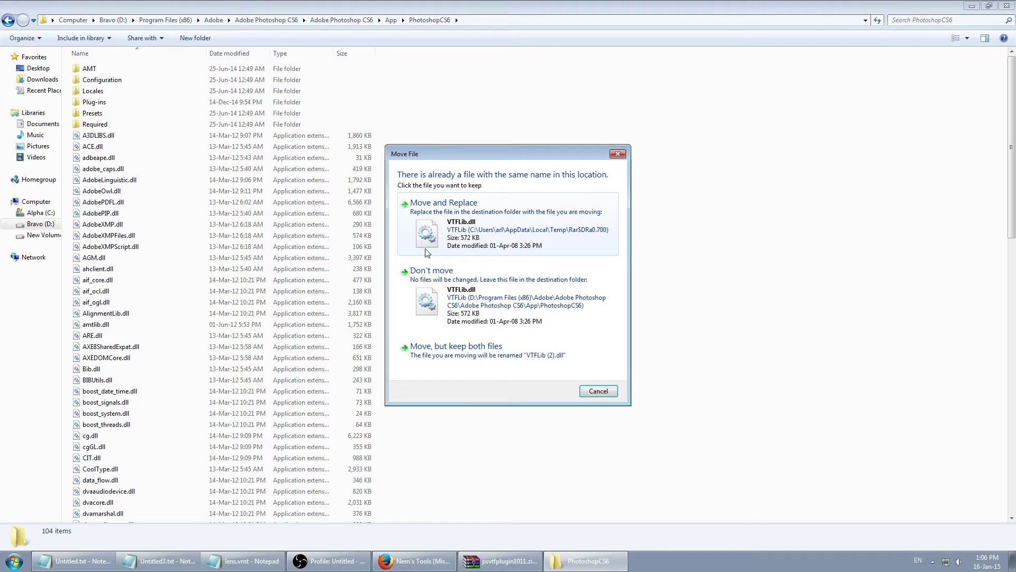
click(480, 228)
- Open the File Formats folder inside Plug-ins and move VTF.8bi from the archive into it, replacing the existing file
scroll(512, 249, up, 7)
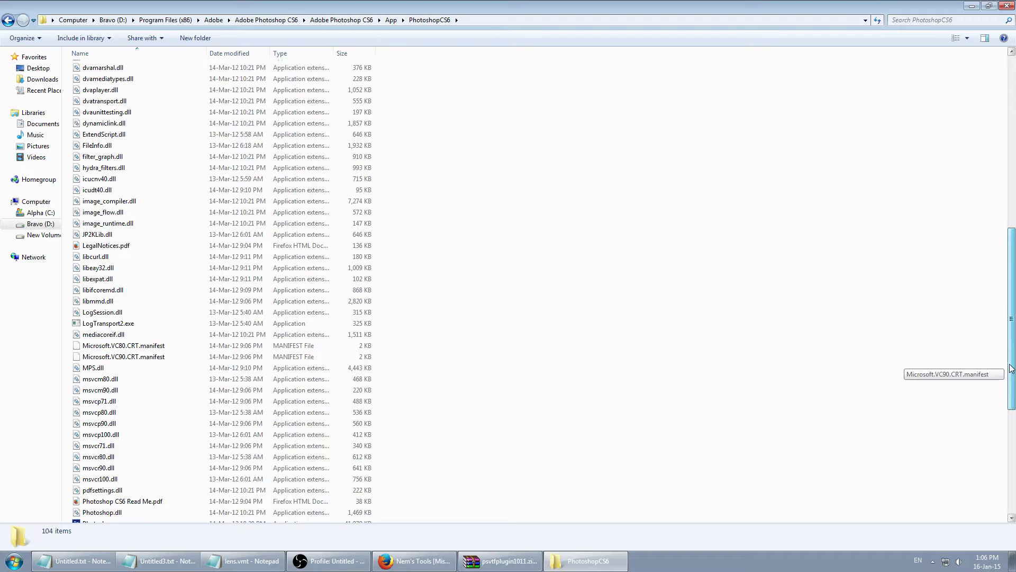
drag(1011, 367, 1011, 185)
click(106, 103)
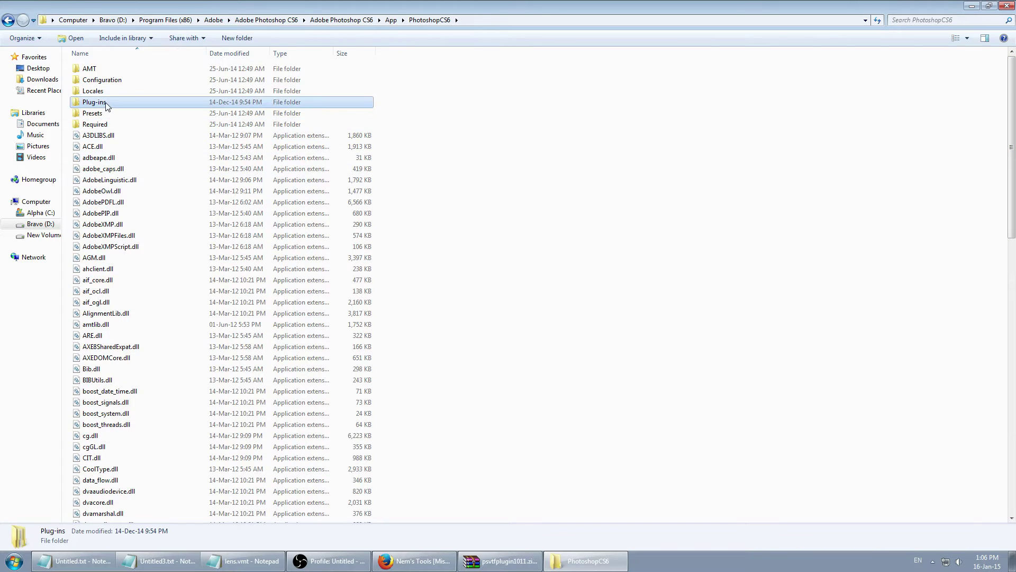
double_click(106, 102)
double_click(108, 71)
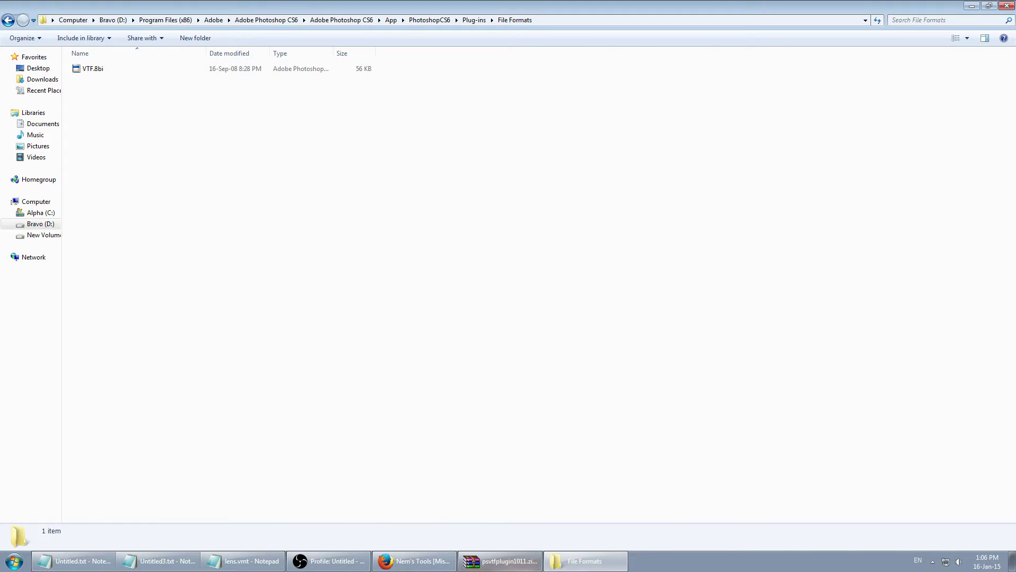
click(500, 560)
drag(747, 175, 483, 193)
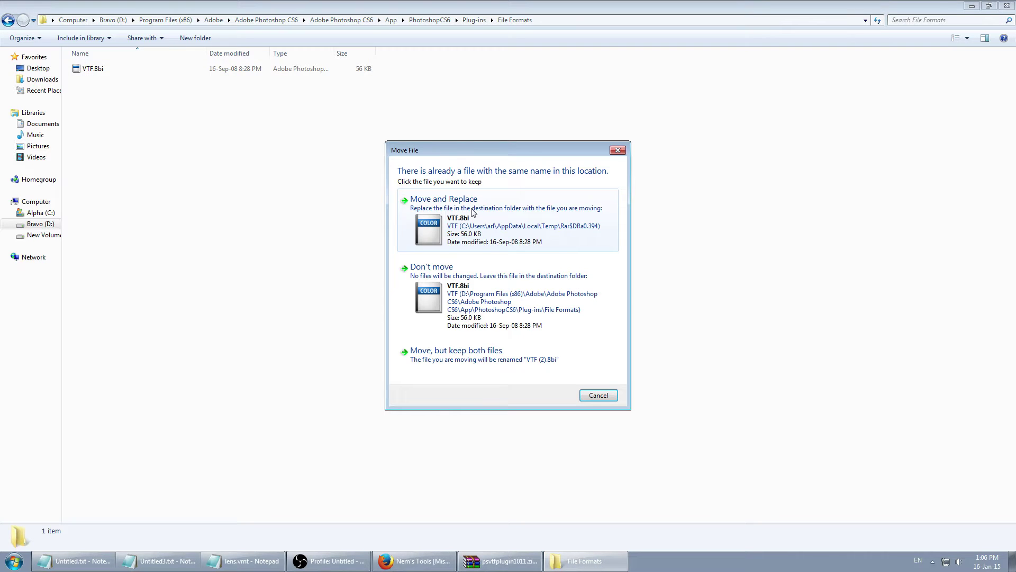
click(473, 212)
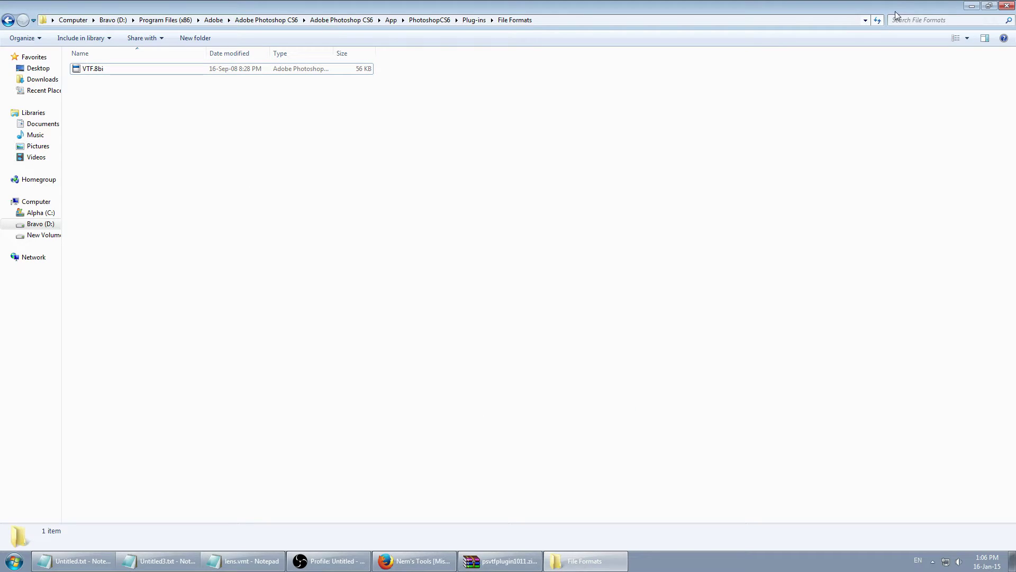
- Close the File Formats folder and the WinRAR archive, and launch Photoshop from the desktop
click(1007, 5)
click(959, 64)
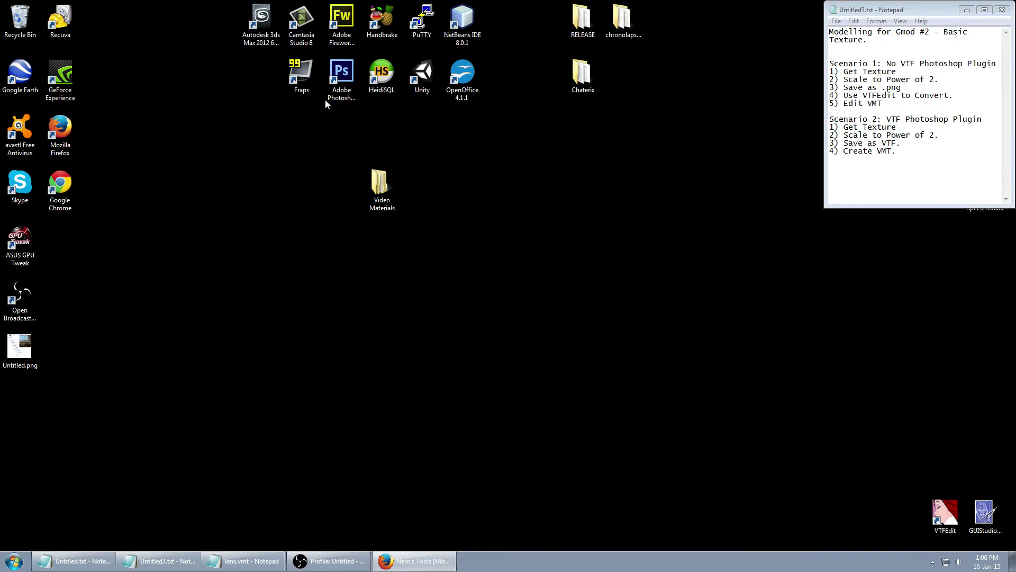
click(342, 76)
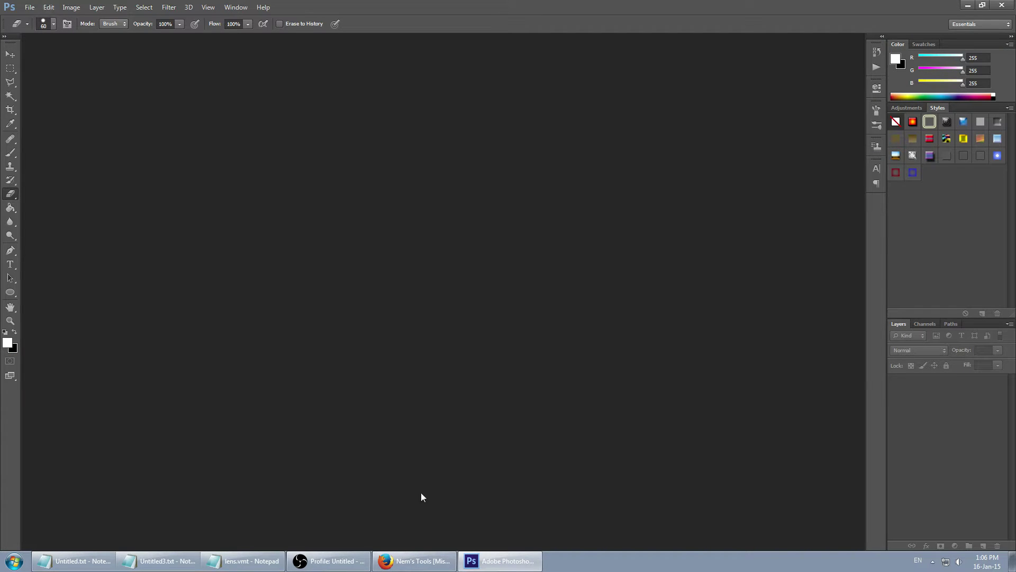
- Open BrickSmallNew0099_5_S.jpg from the raw-textures folder in Video Materials in Photoshop
click(968, 5)
double_click(381, 188)
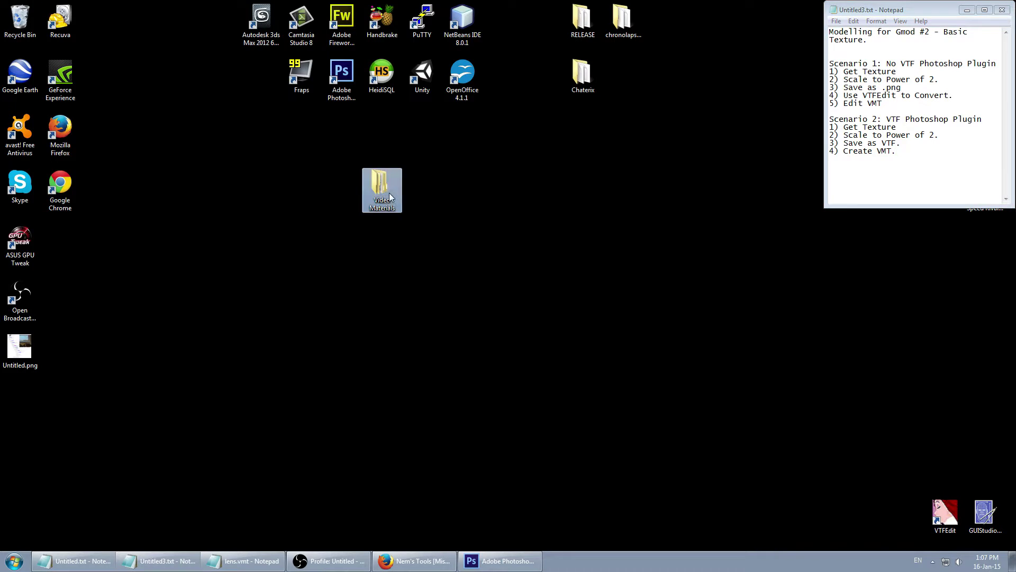
click(96, 79)
double_click(96, 79)
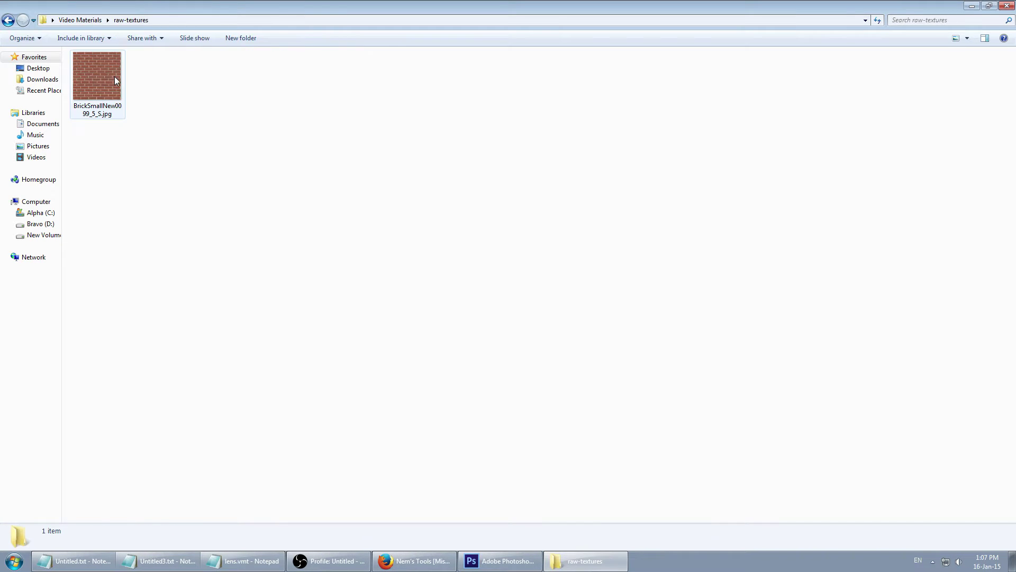
mouse_move(95, 80)
mouse_down()
mouse_move(500, 561)
mouse_move(397, 281)
mouse_up()
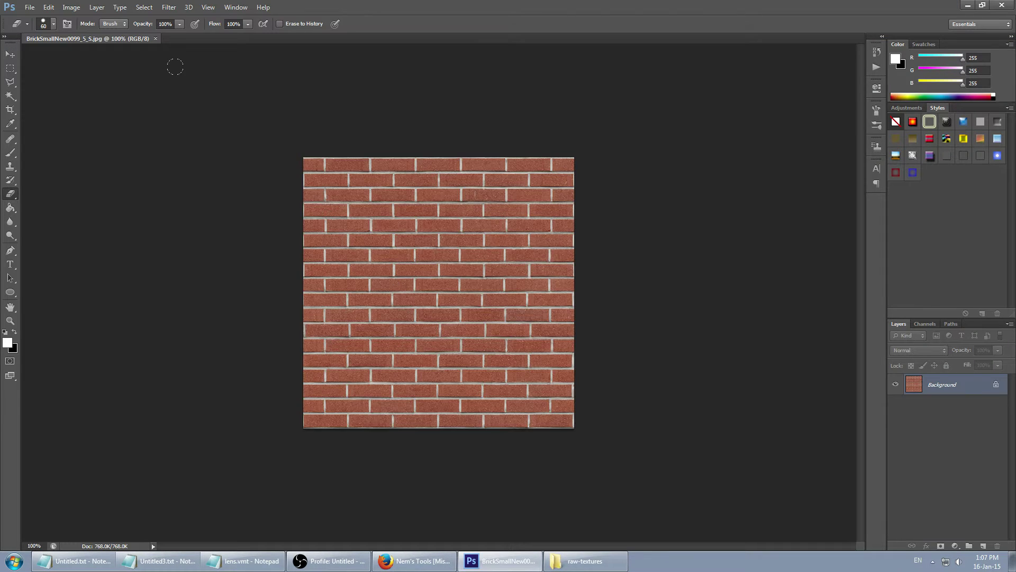
- Recolour the brick texture to a deeper red with a Hue/Saturation adjustment
click(71, 7)
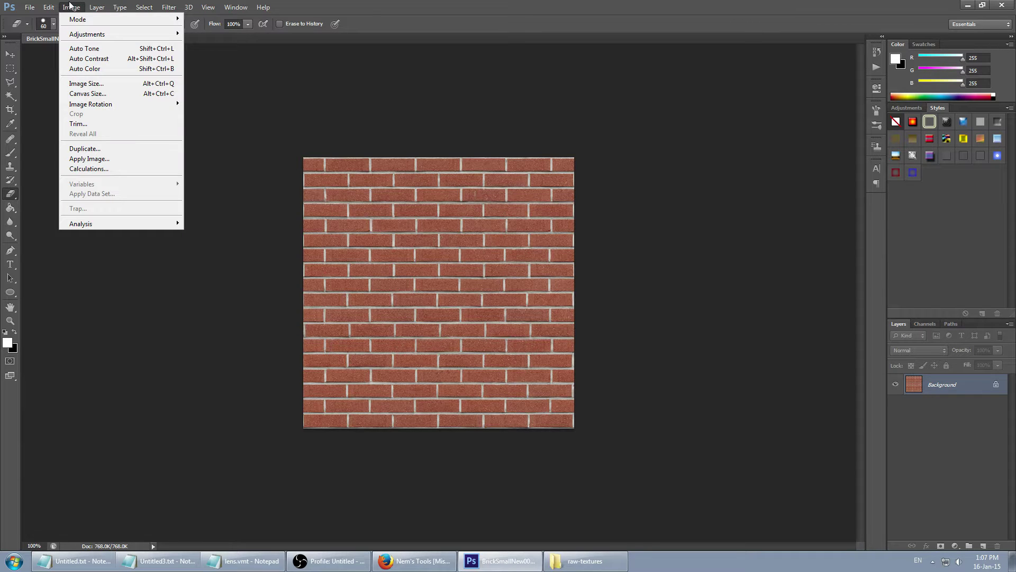
click(71, 6)
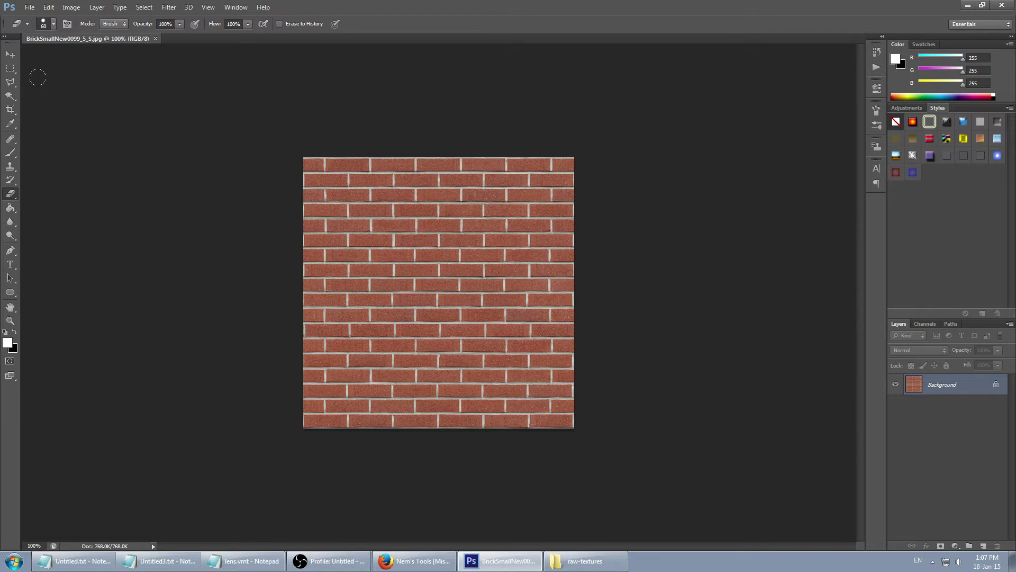
click(71, 7)
mouse_move(98, 37)
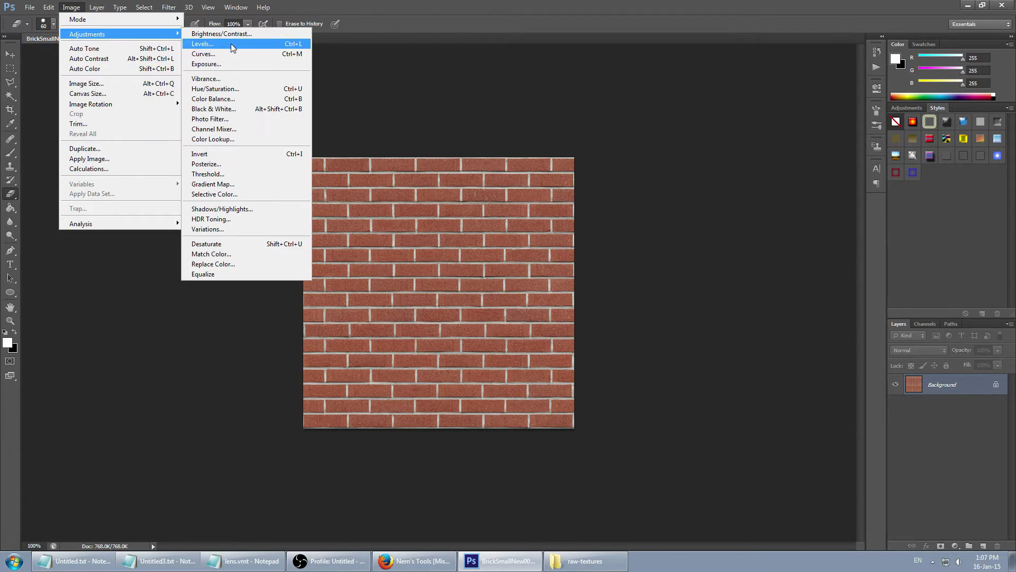
click(227, 91)
mouse_move(707, 161)
mouse_down()
mouse_move(683, 161)
mouse_move(756, 157)
mouse_move(661, 159)
mouse_move(714, 154)
mouse_move(693, 153)
mouse_move(710, 189)
mouse_move(725, 190)
mouse_move(698, 160)
mouse_up()
drag(706, 212, 703, 210)
click(832, 109)
key(e)
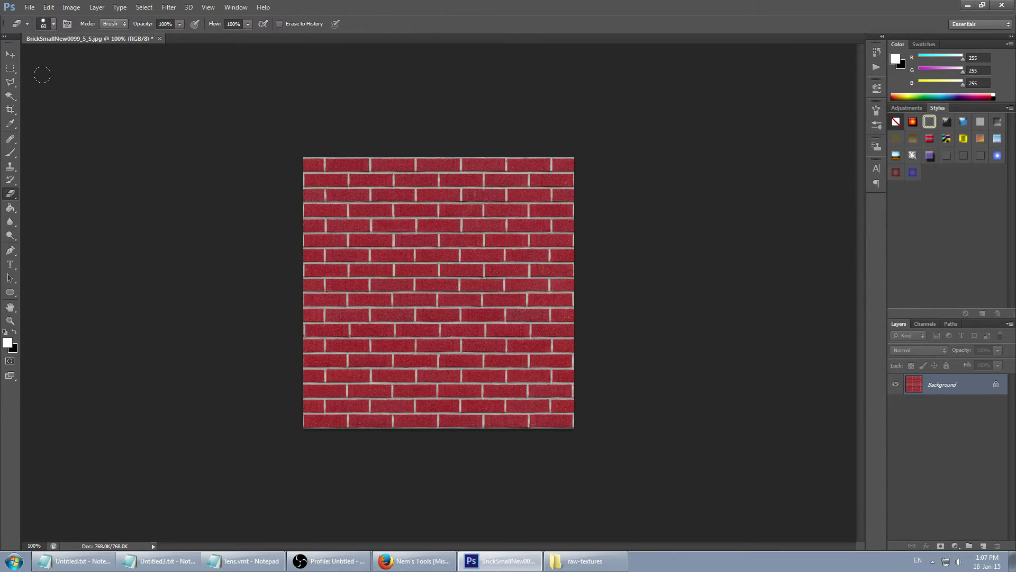
- Start saving the recoloured image as a new file and browse to the example_model folder inside als
click(30, 7)
click(68, 135)
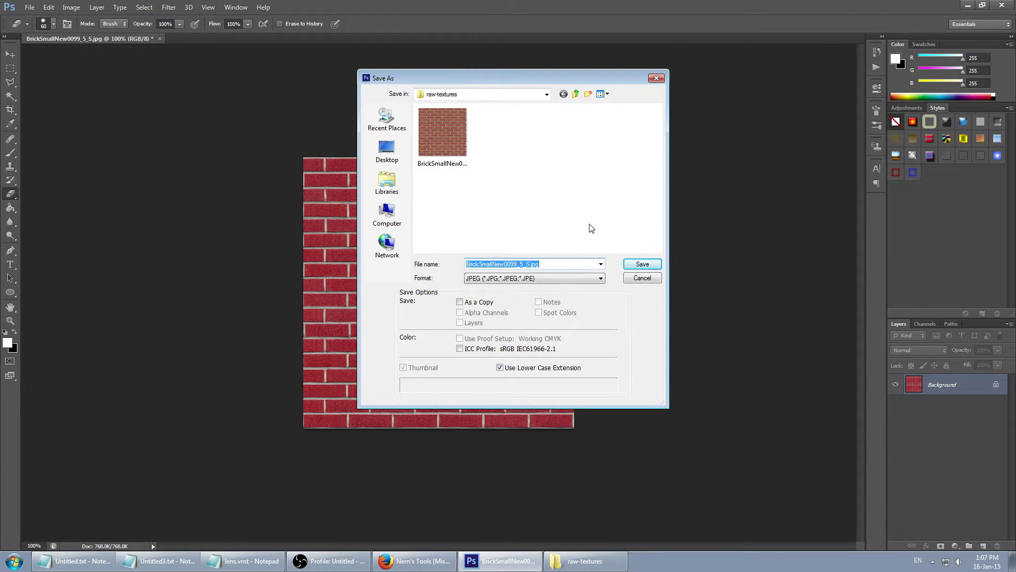
click(534, 278)
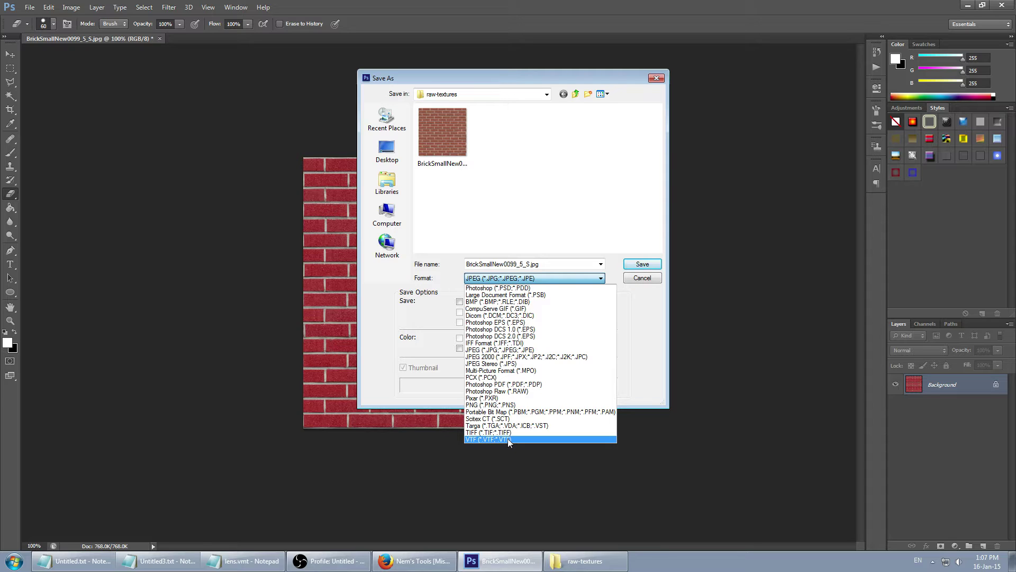
click(576, 94)
click(576, 95)
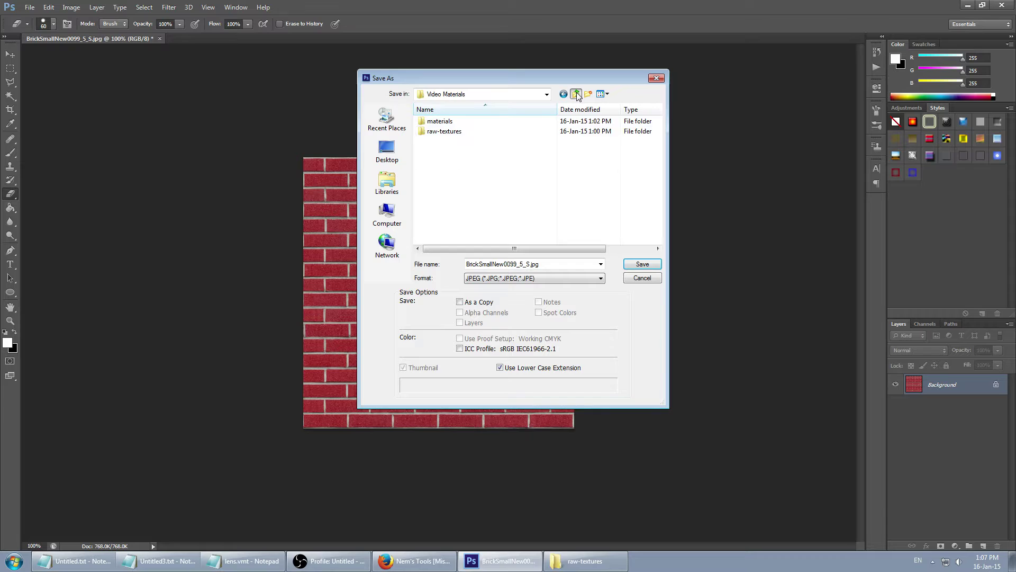
double_click(441, 123)
double_click(442, 125)
double_click(442, 121)
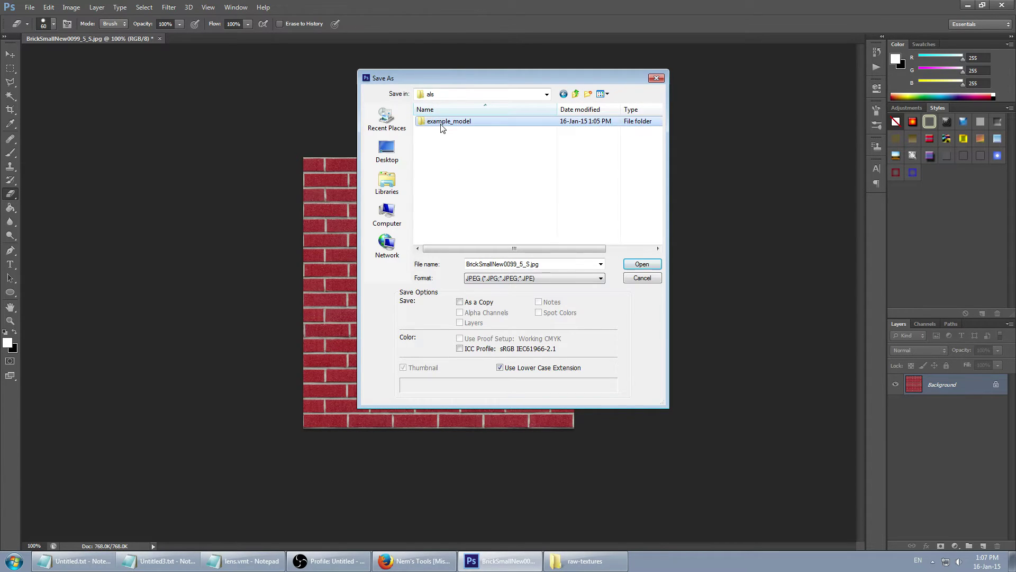
- Name the file brick01_red, choose the VTF format and save it in the example_model folder
double_click(533, 264)
text(brick)
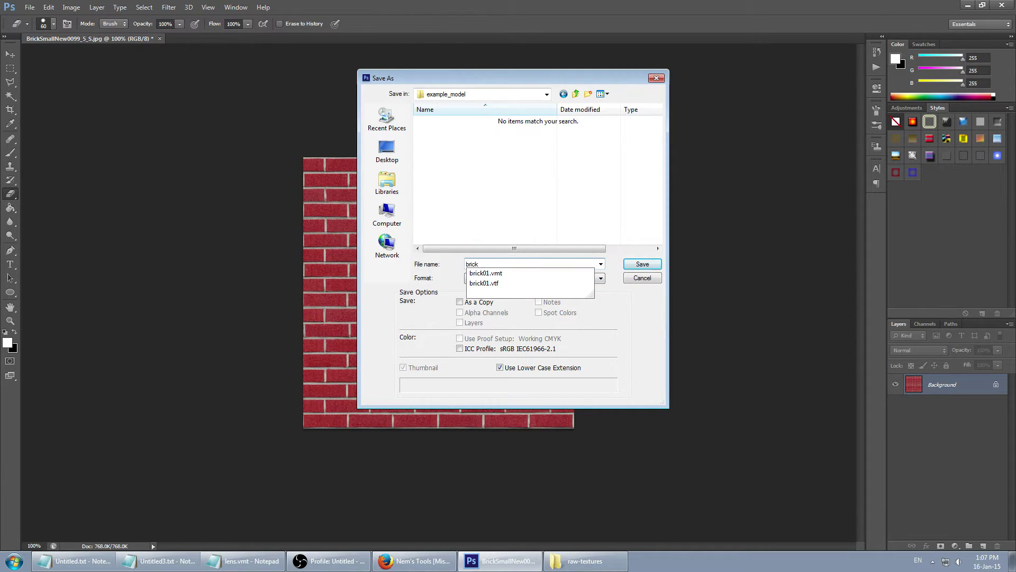
text(01_pink)
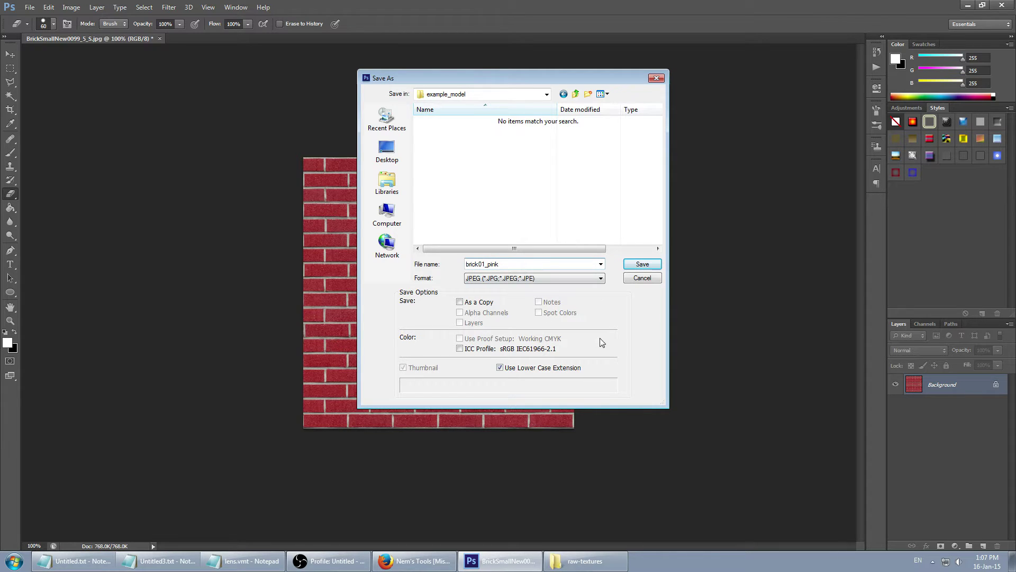
key(BackSpace)
key(BackSpace)
key(BackSpace)
key(BackSpace)
text(red)
click(538, 277)
click(500, 442)
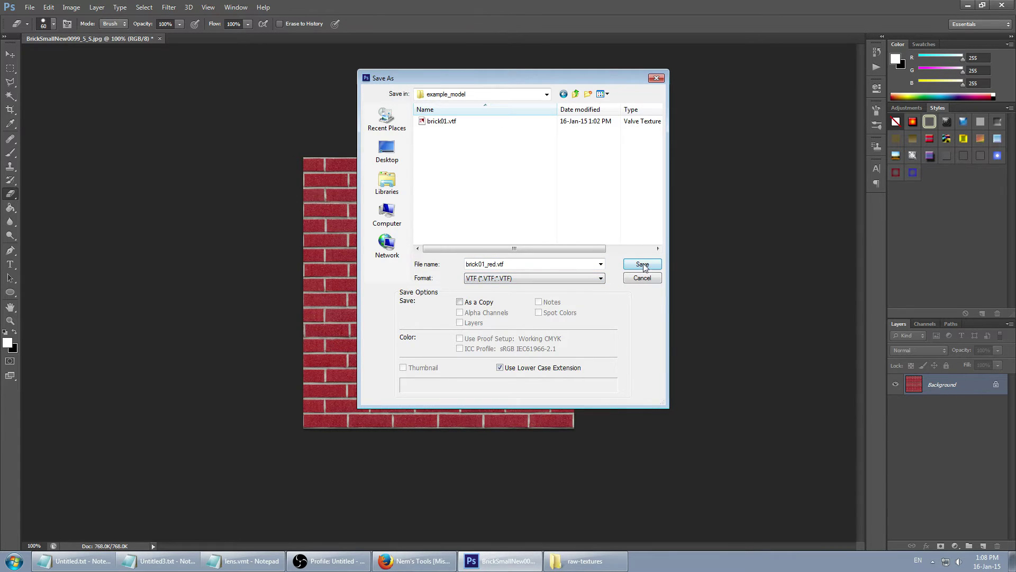
click(642, 264)
- Apply the Compressed Texture template in the VTF options, complete the export and close Photoshop
click(527, 176)
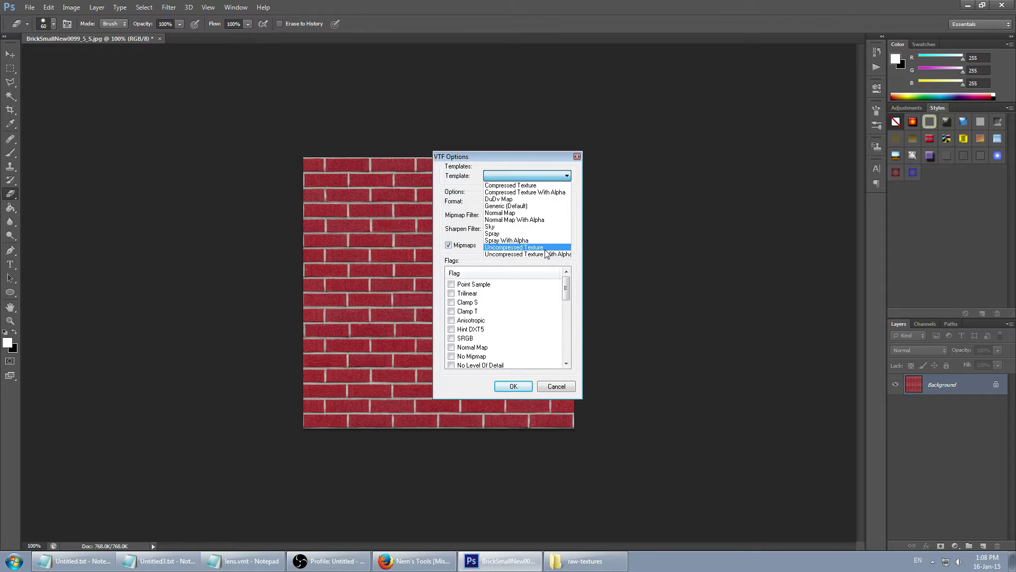
click(522, 186)
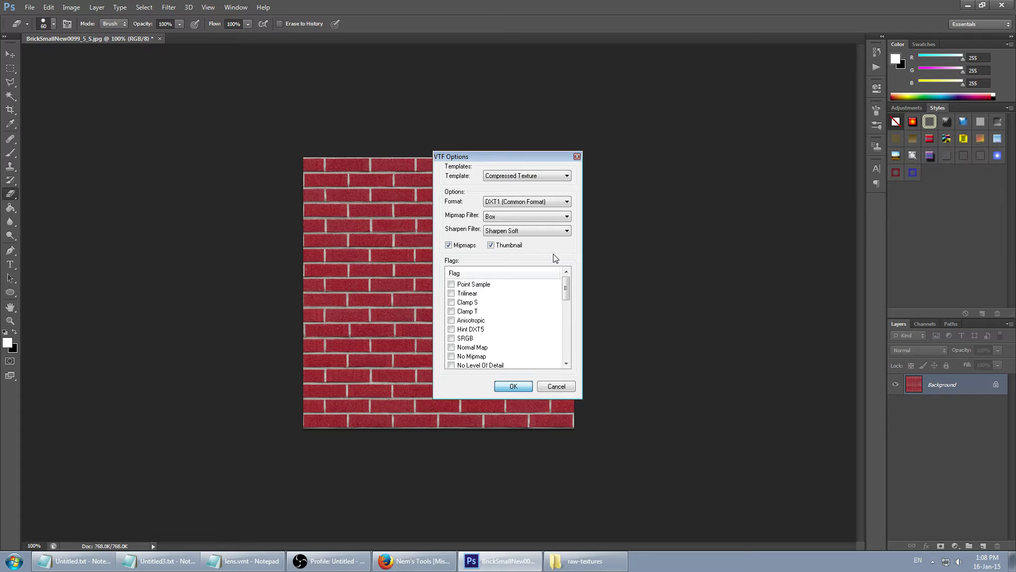
key(Return)
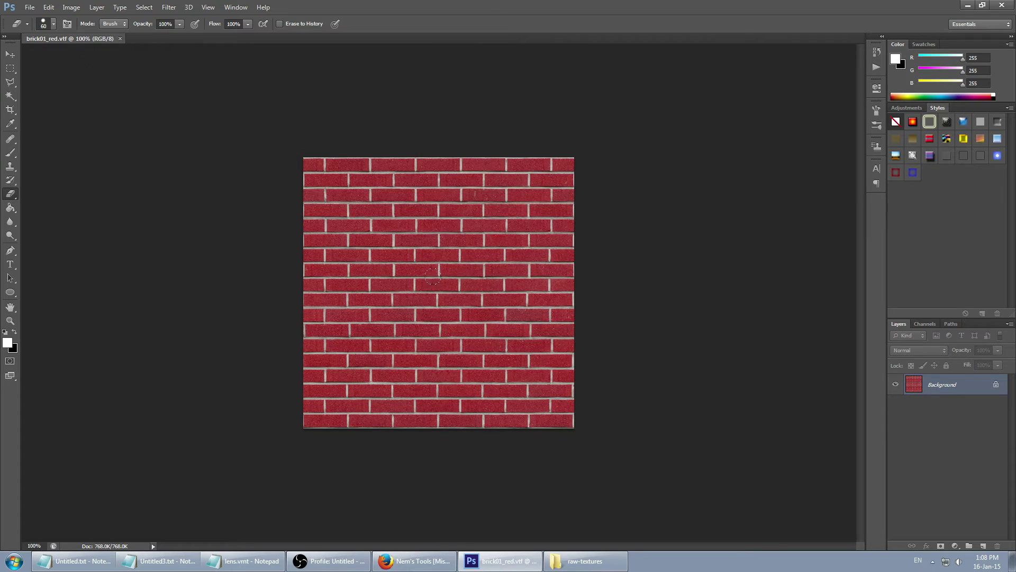
click(1004, 5)
click(249, 145)
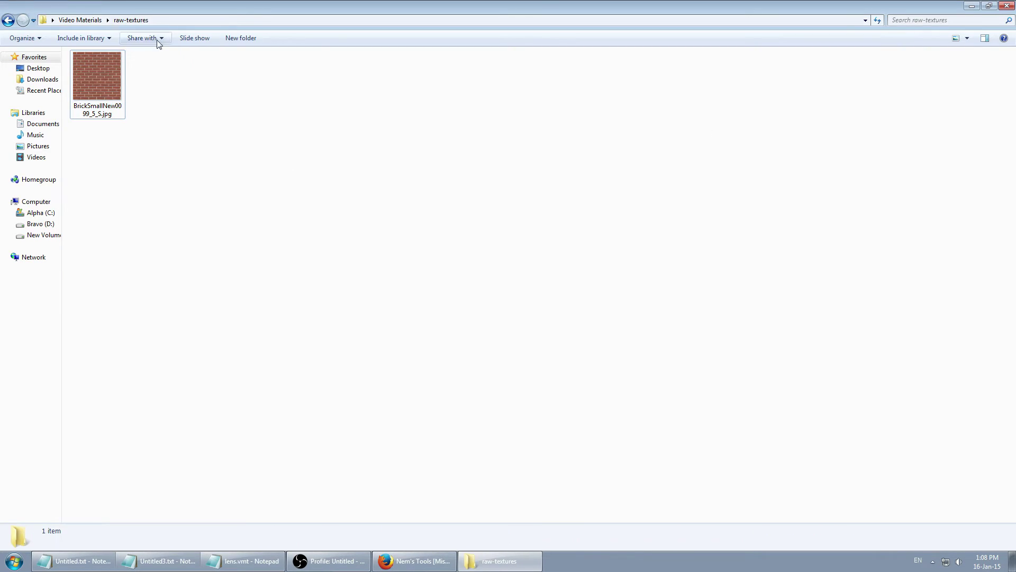
- Browse from the raw-textures folder to the example_model folder inside materials/als
click(84, 20)
double_click(88, 68)
click(96, 74)
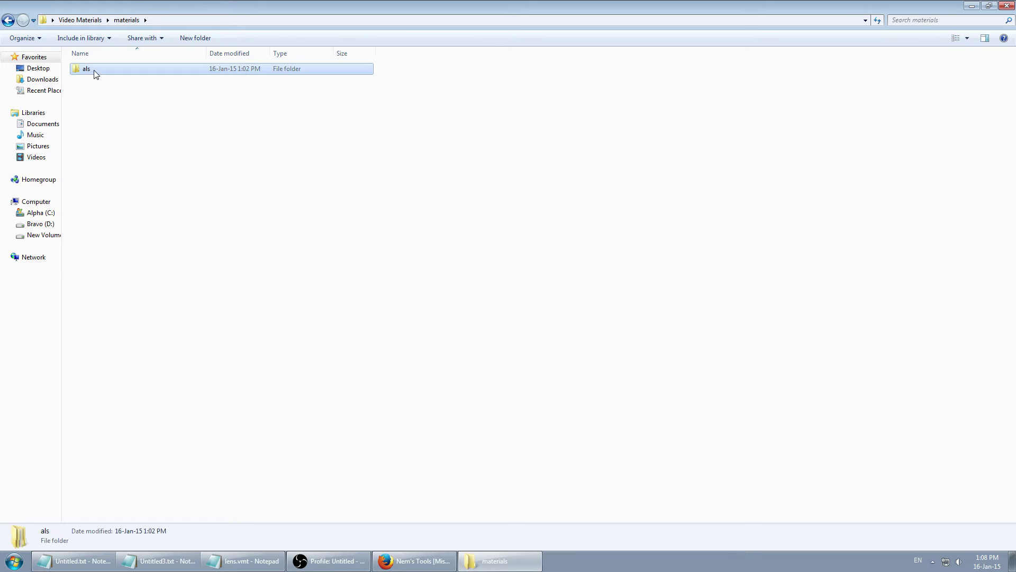
double_click(96, 74)
double_click(96, 74)
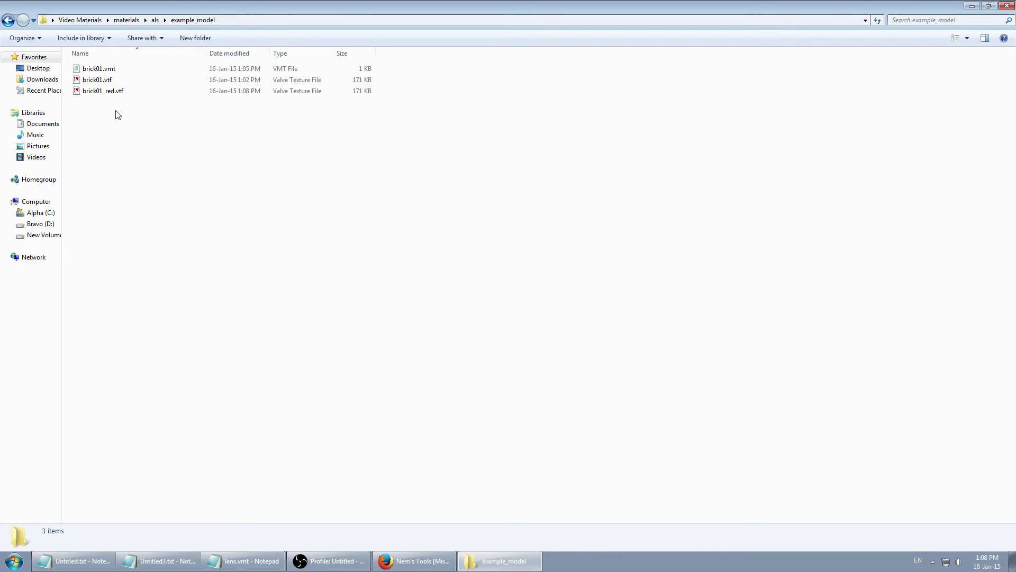
- Duplicate brick01.vmt in the example_model folder and rename the copy brick01_red.vmt
click(105, 91)
click(102, 69)
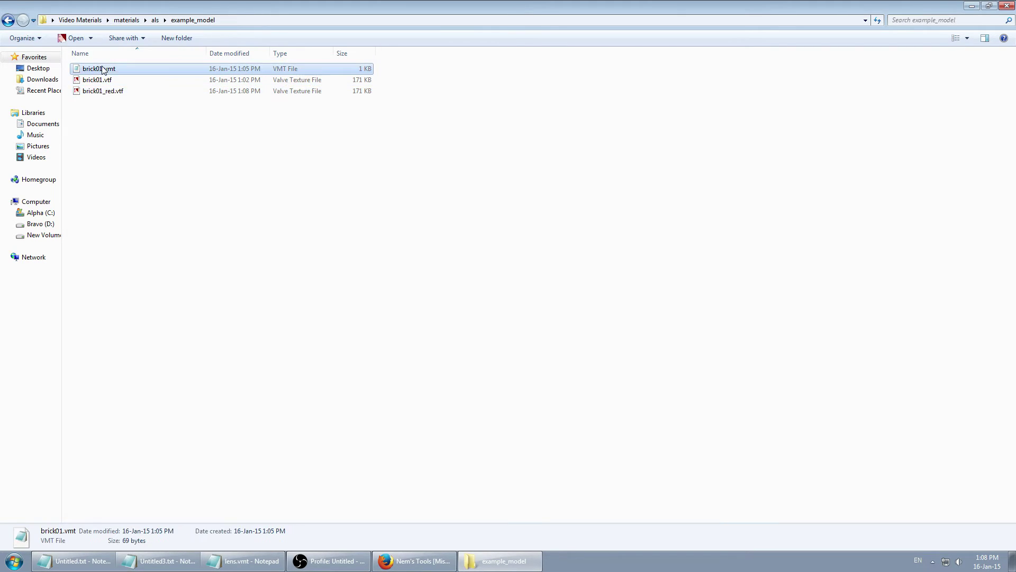
key(ctrl+c)
key(ctrl+v)
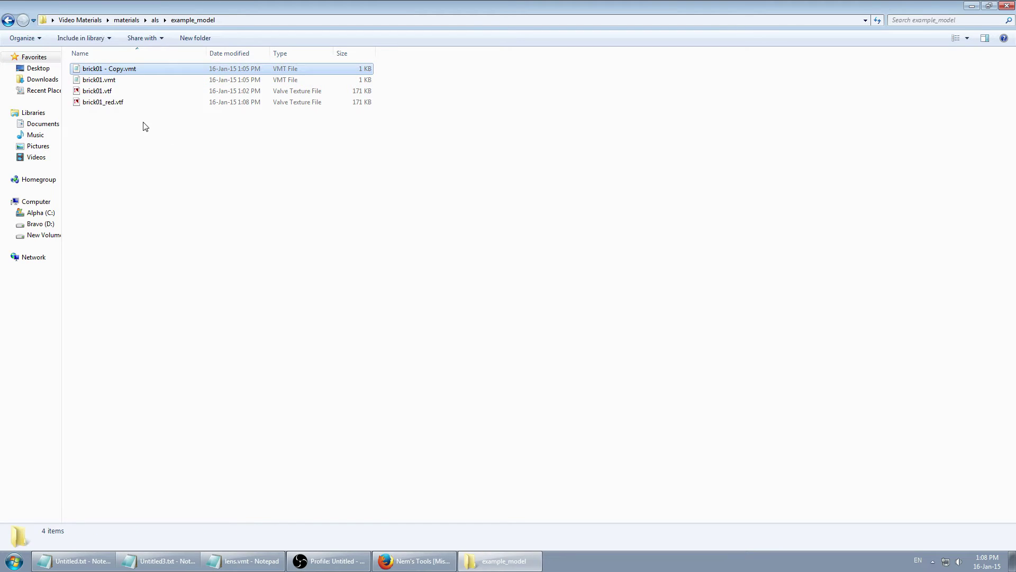
right_click(116, 69)
click(171, 396)
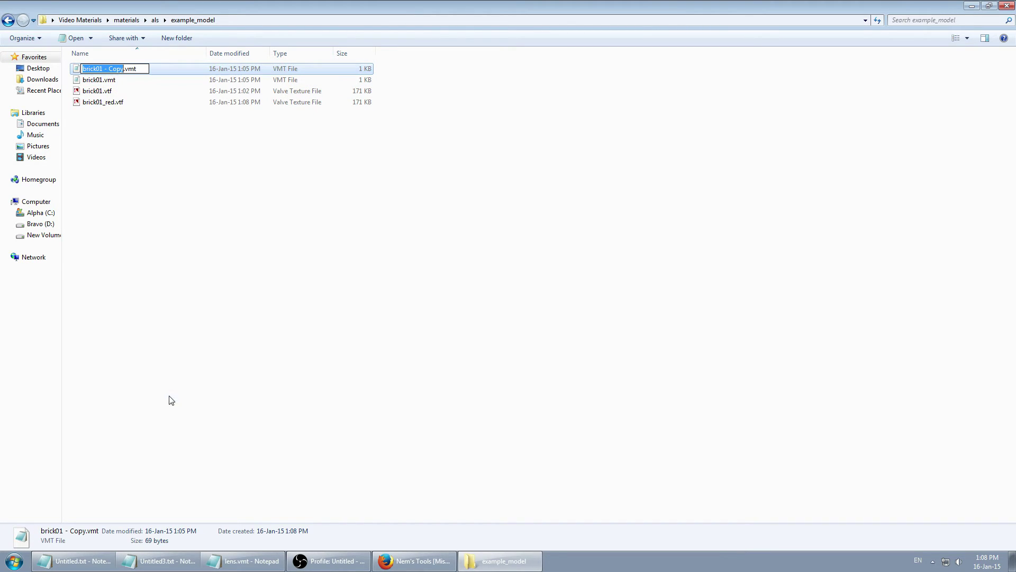
text(brick01)
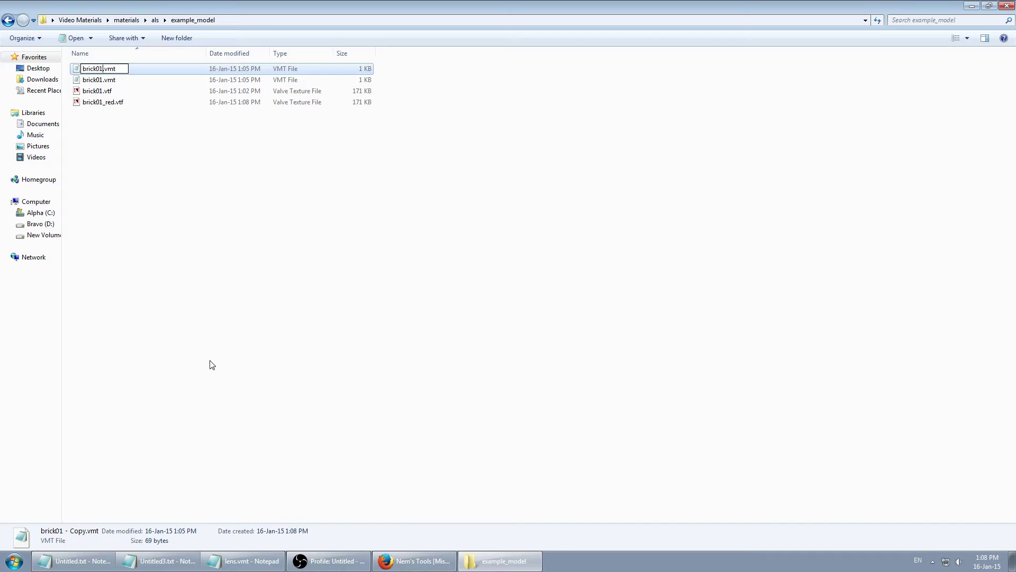
text(_red)
key(Return)
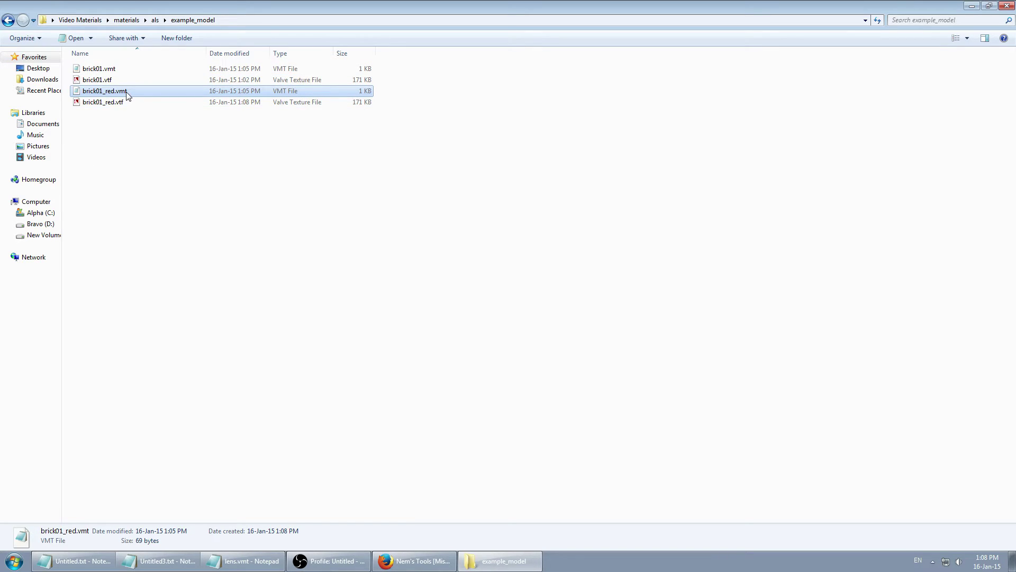
- Change the $basetexture path in brick01_red.vmt to als/example_model/brick01_red, then save and close the file
drag(128, 120, 112, 94)
click(112, 122)
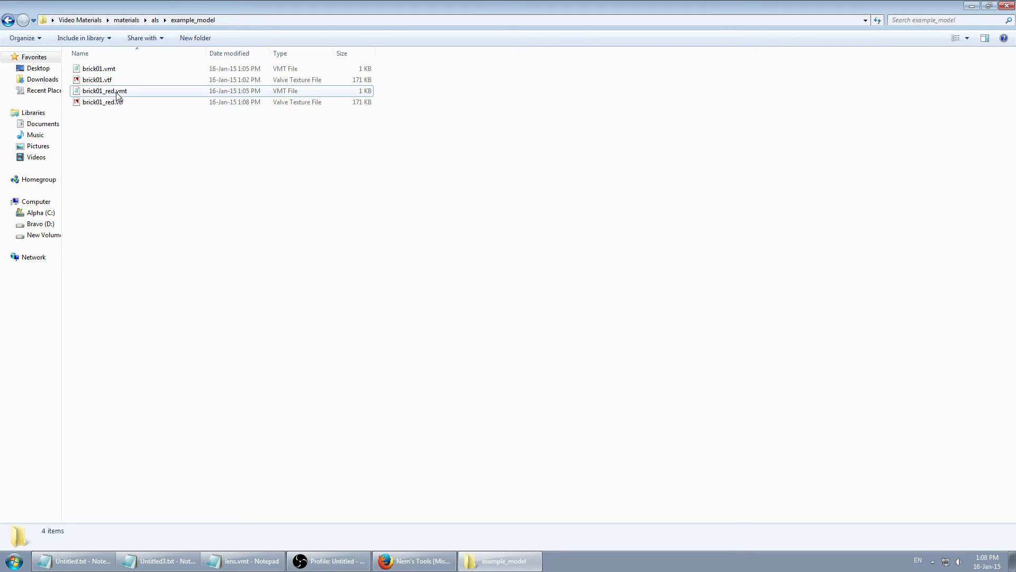
double_click(117, 93)
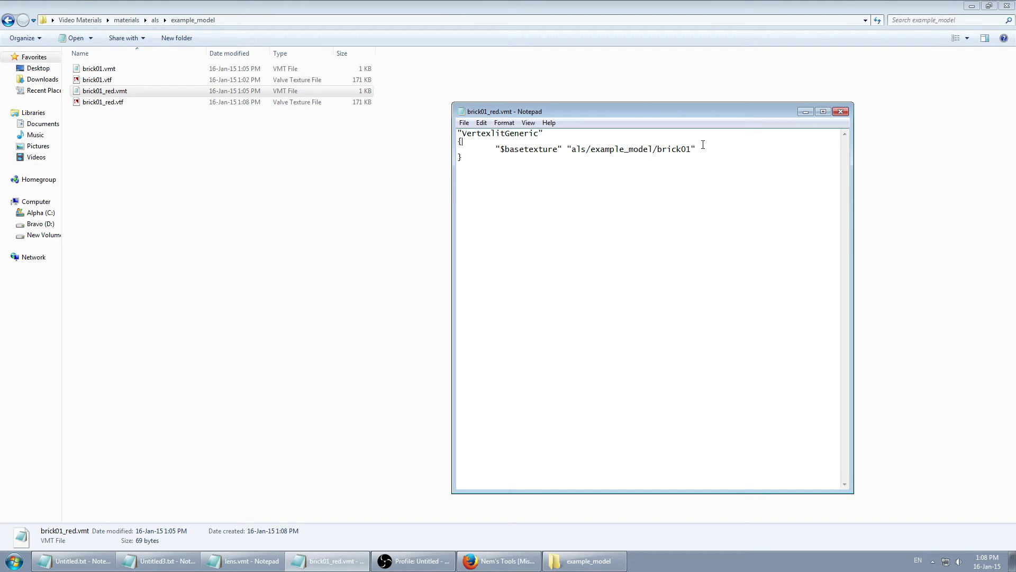
drag(691, 149, 686, 148)
text(1_red)
key(ctrl+s)
click(840, 111)
drag(261, 148, 132, 65)
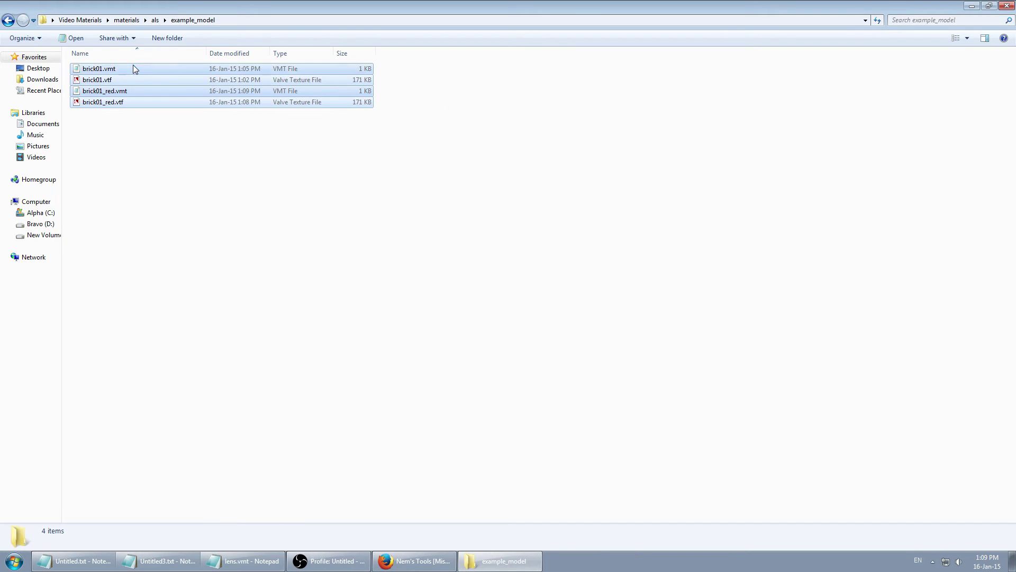
click(132, 65)
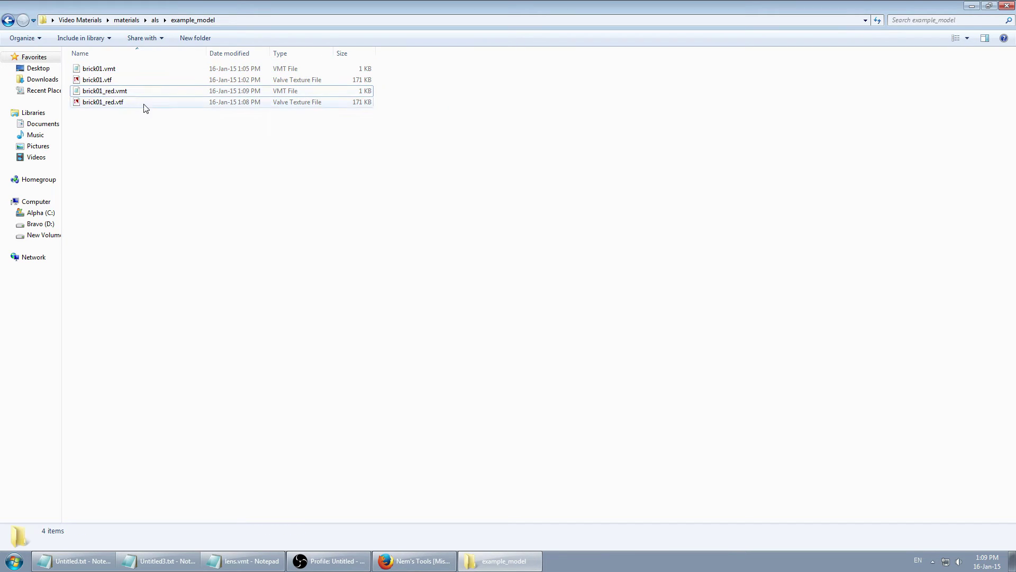
click(113, 105)
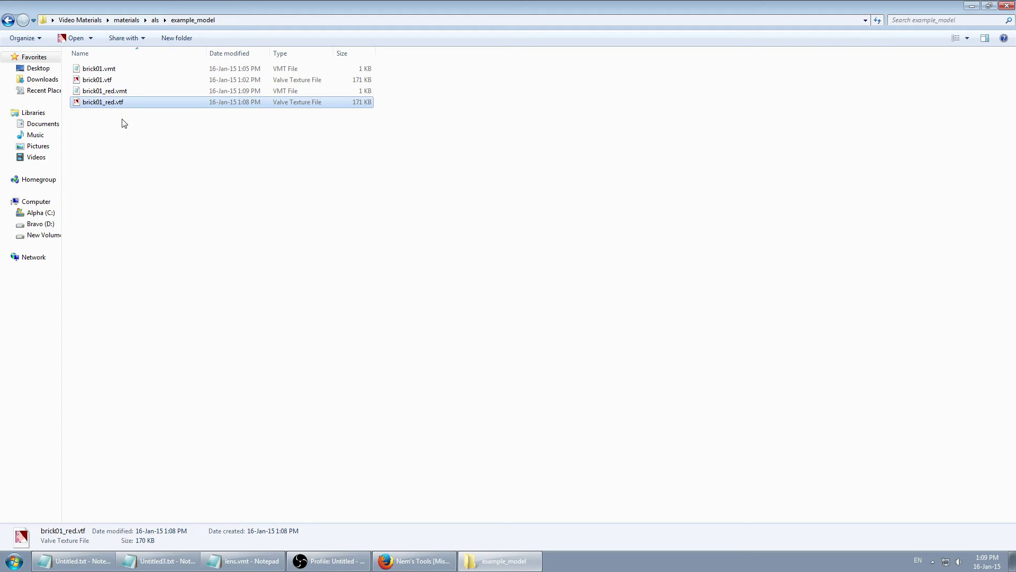
click(127, 137)
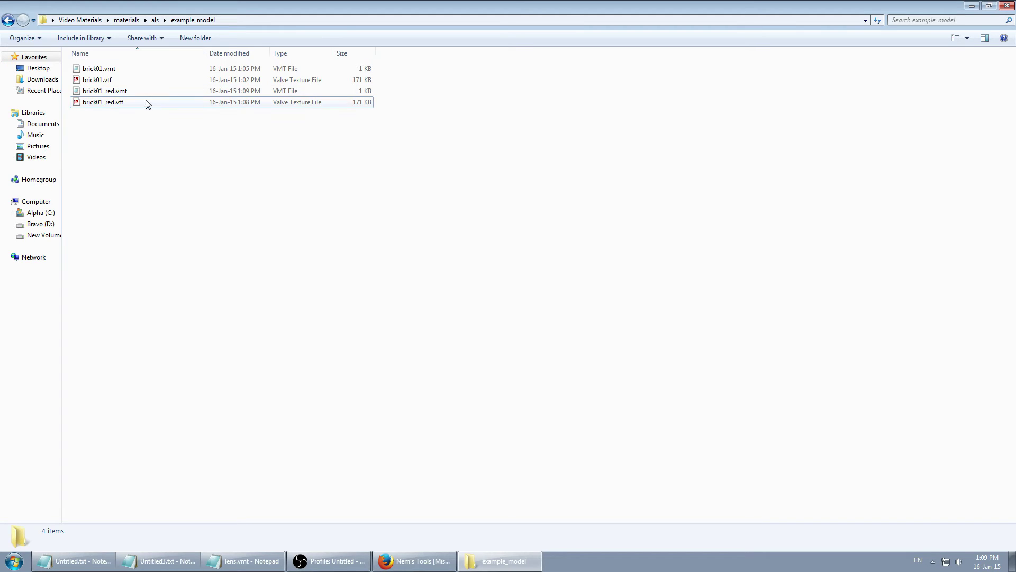
click(117, 93)
click(116, 127)
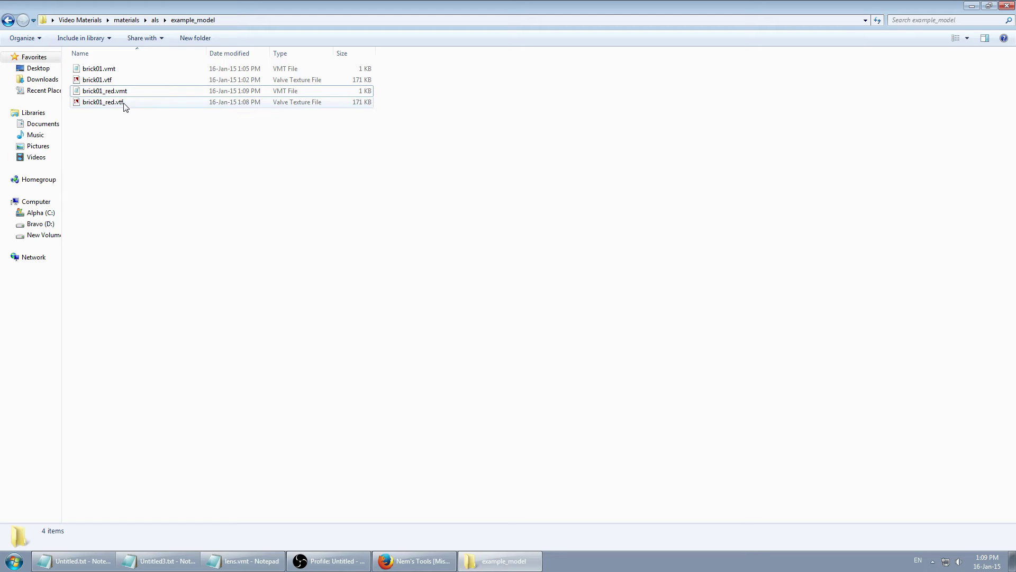
click(124, 106)
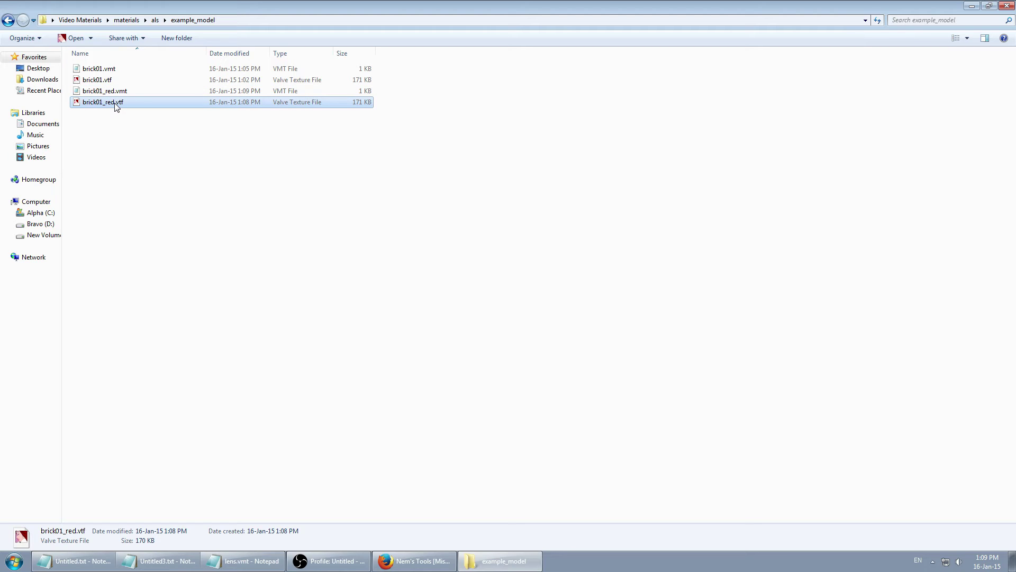
right_click(117, 106)
click(154, 434)
click(222, 305)
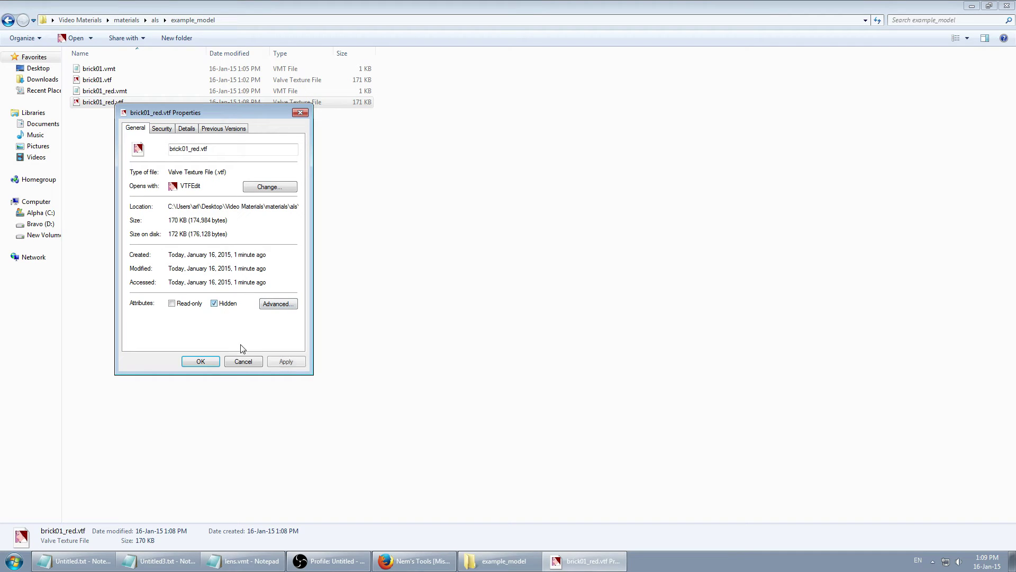
click(243, 361)
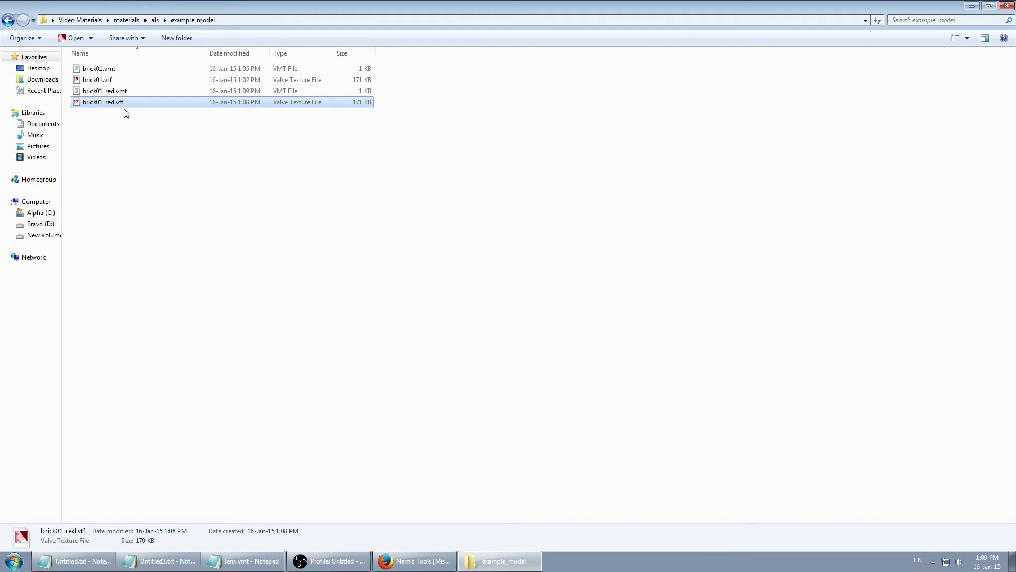
click(126, 91)
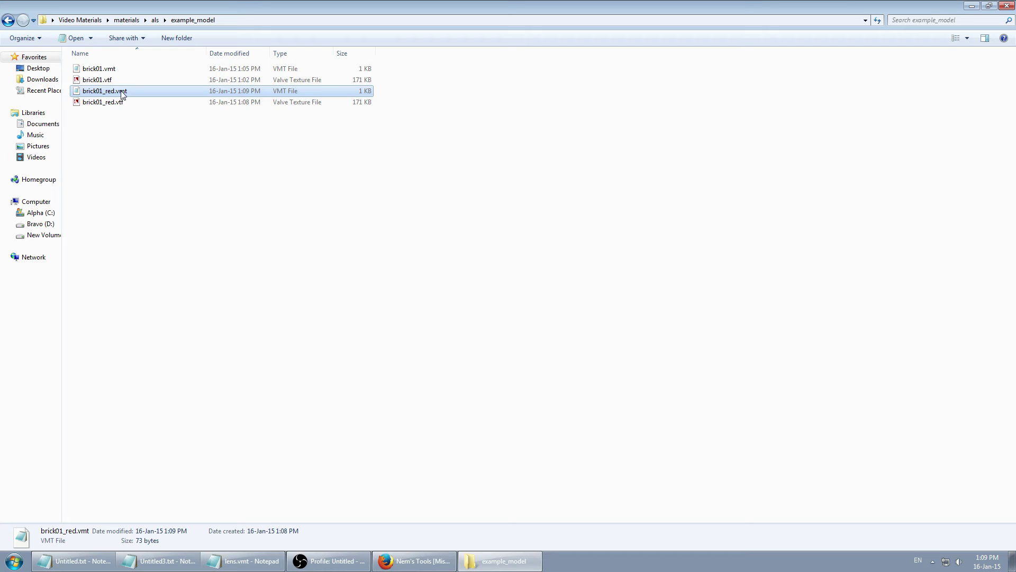
click(125, 93)
click(140, 133)
- Make a copy of brick01.vmt in the same folder and name it brick02.vmt
key(Home)
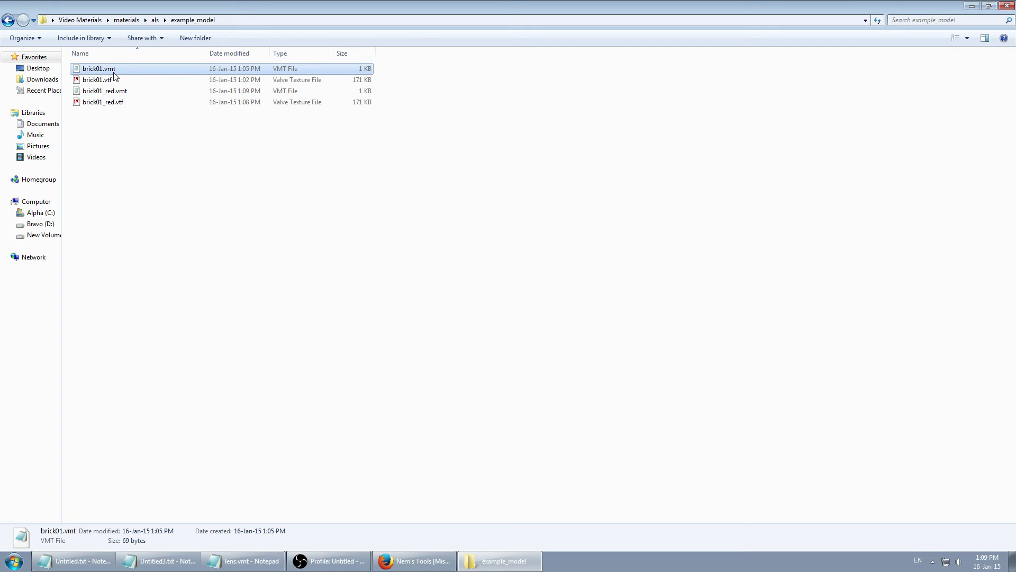
key(ctrl+c)
key(ctrl+v)
right_click(108, 67)
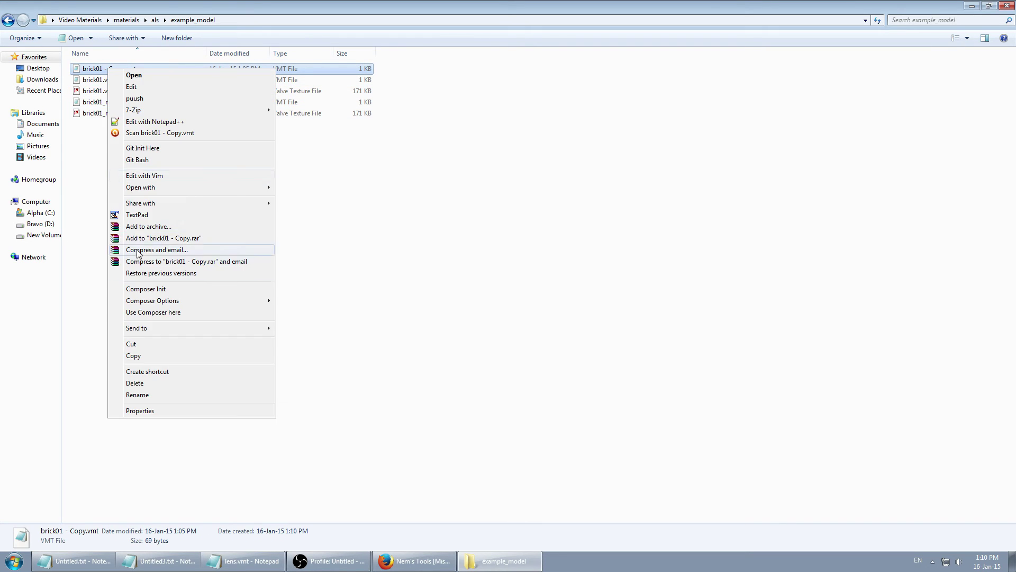
click(209, 395)
text(brick02)
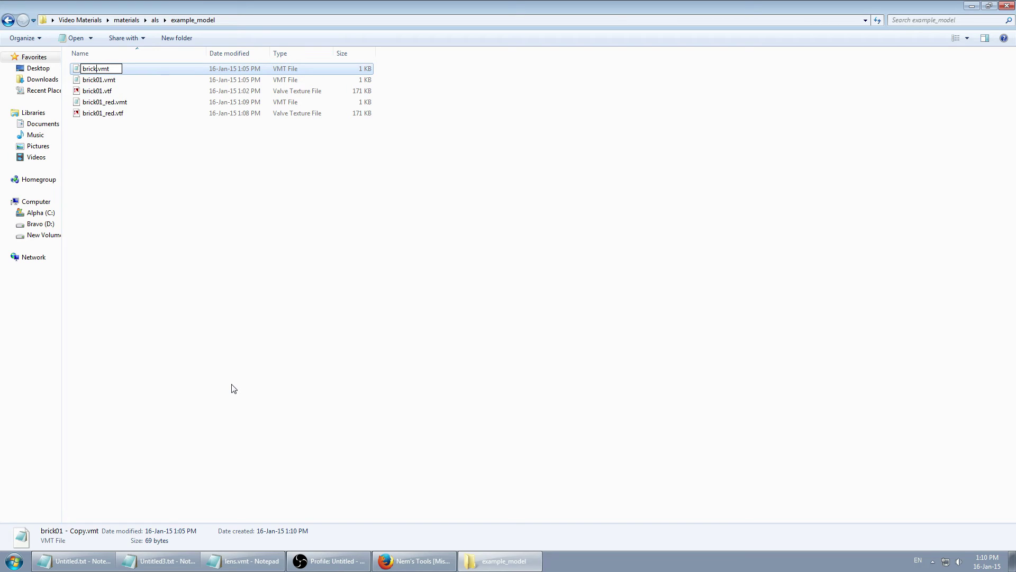
key(Return)
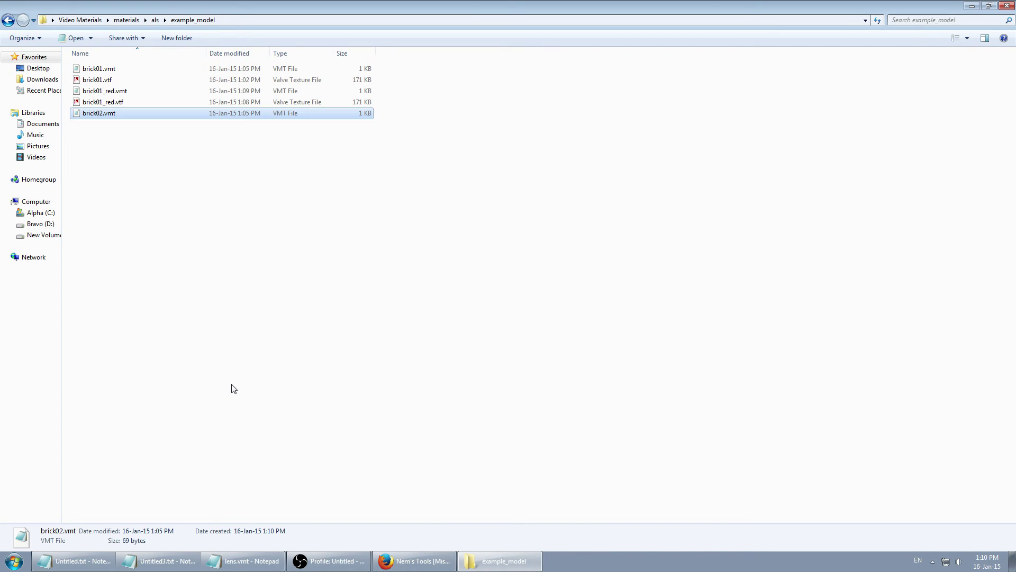
- Open brick02.vmt and add the line "$envmap" "env_cubemap" below the $basetexture line
key(Return)
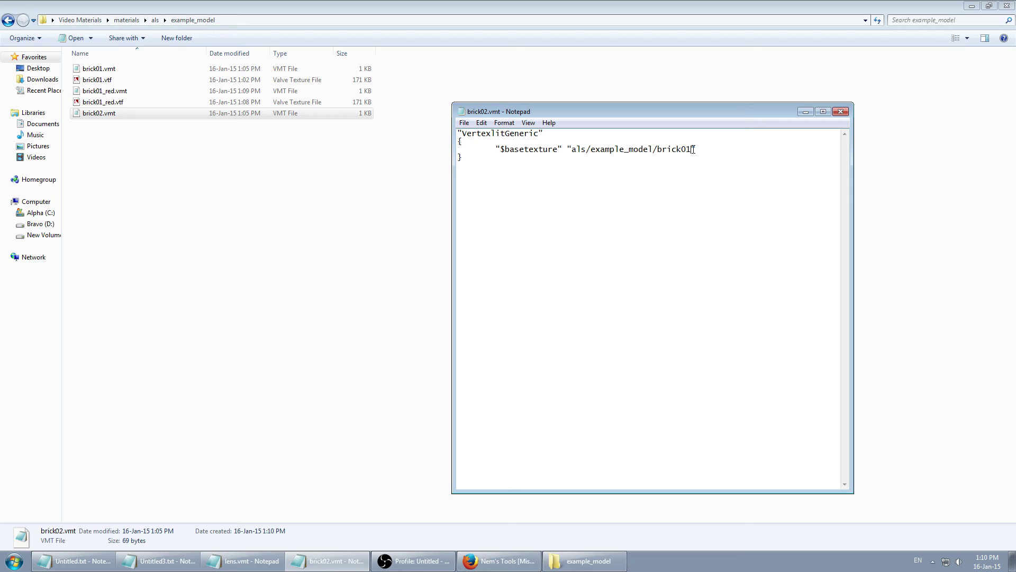
key(Return)
text("$envmap")
text(env_cubemap")
- Add the line "$envmaptint" "[ .3 .3 .3 ]" below the $envmap line, then save and close brick02.vmt
key(Return)
text("$envmaptint")
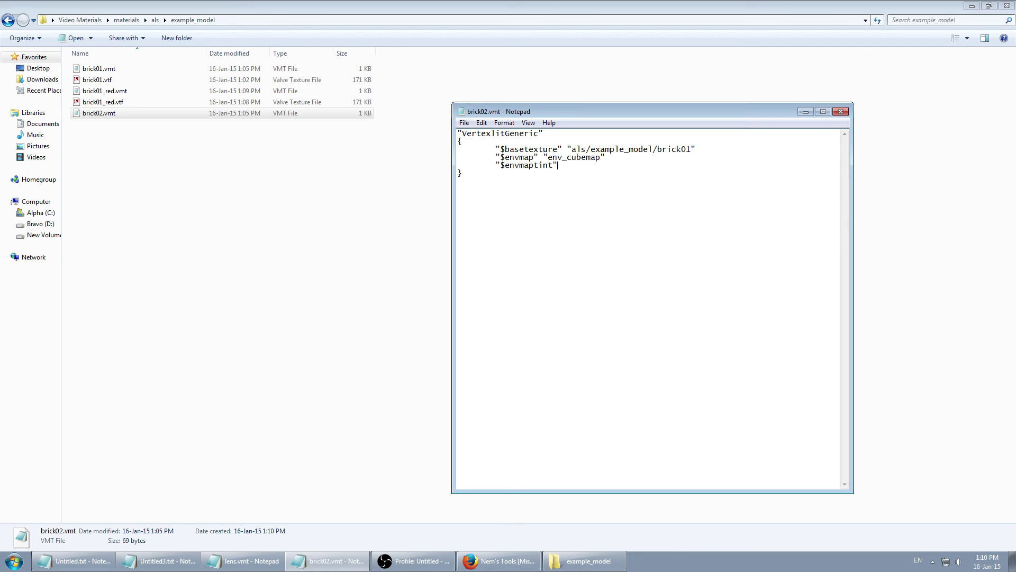
text( "[ .3 .3 .3 ]")
key(ctrl+s)
drag(609, 157, 538, 157)
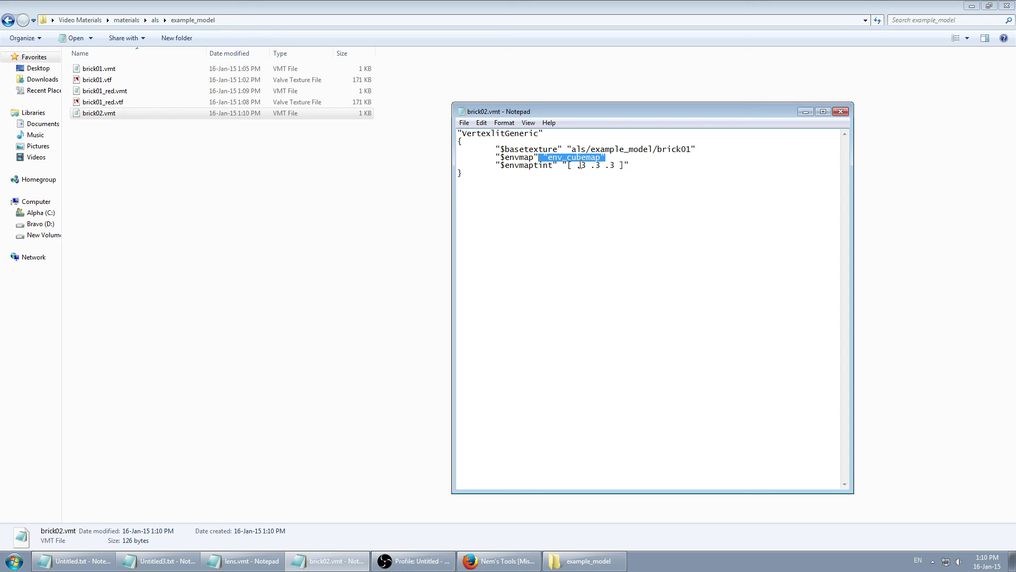
click(656, 165)
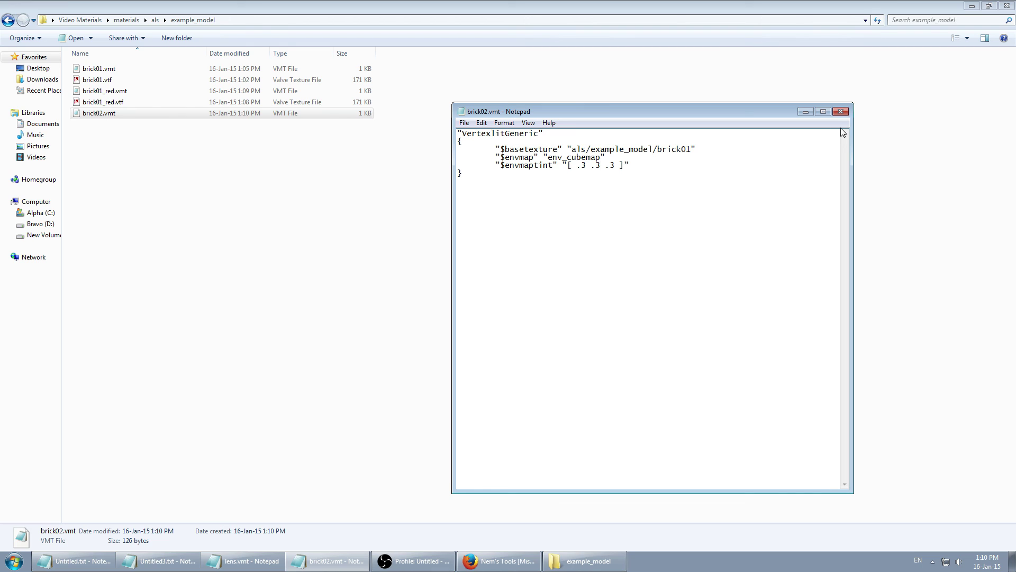
click(841, 112)
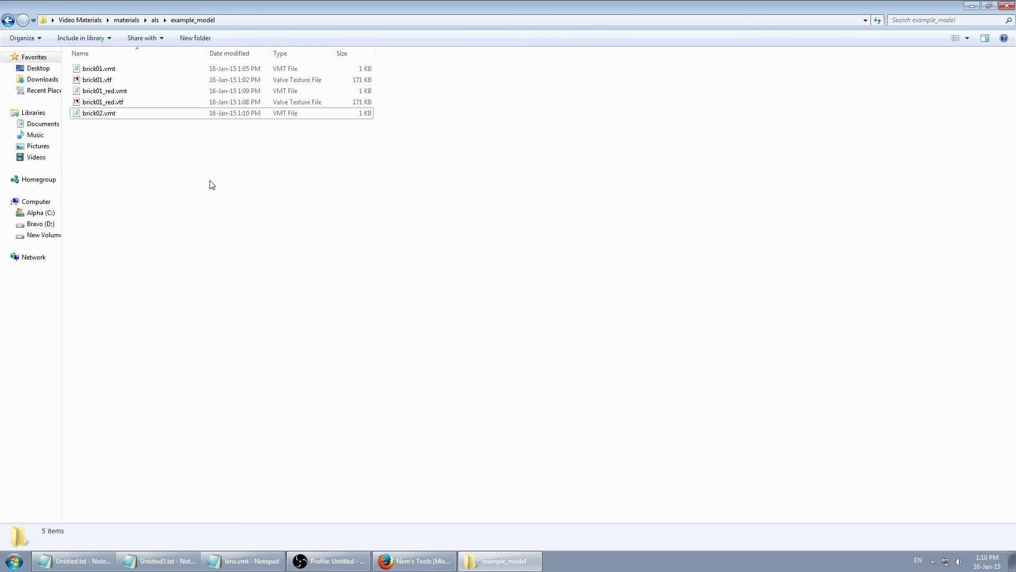
drag(168, 163, 91, 64)
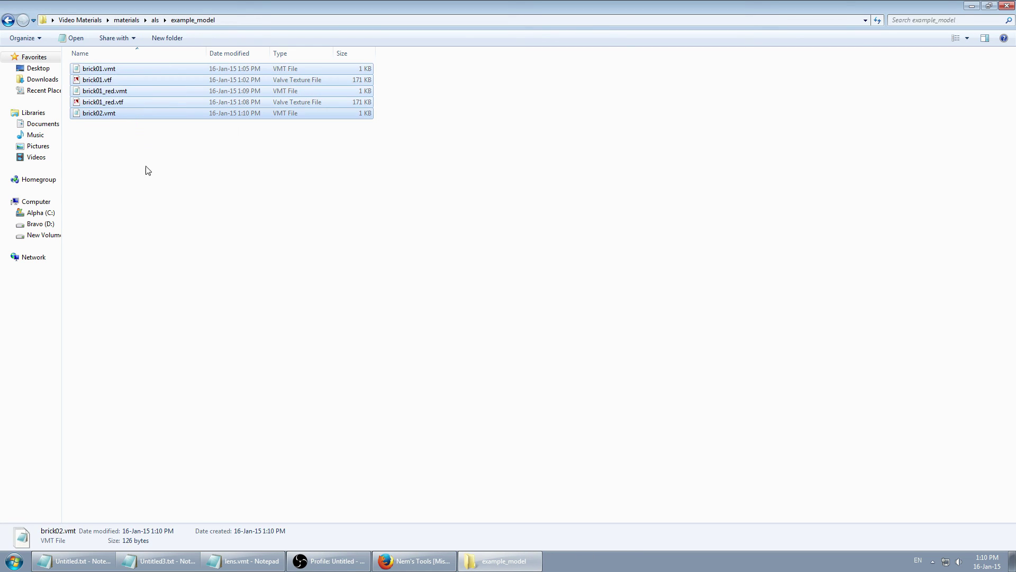
click(112, 142)
drag(146, 135, 97, 45)
click(137, 151)
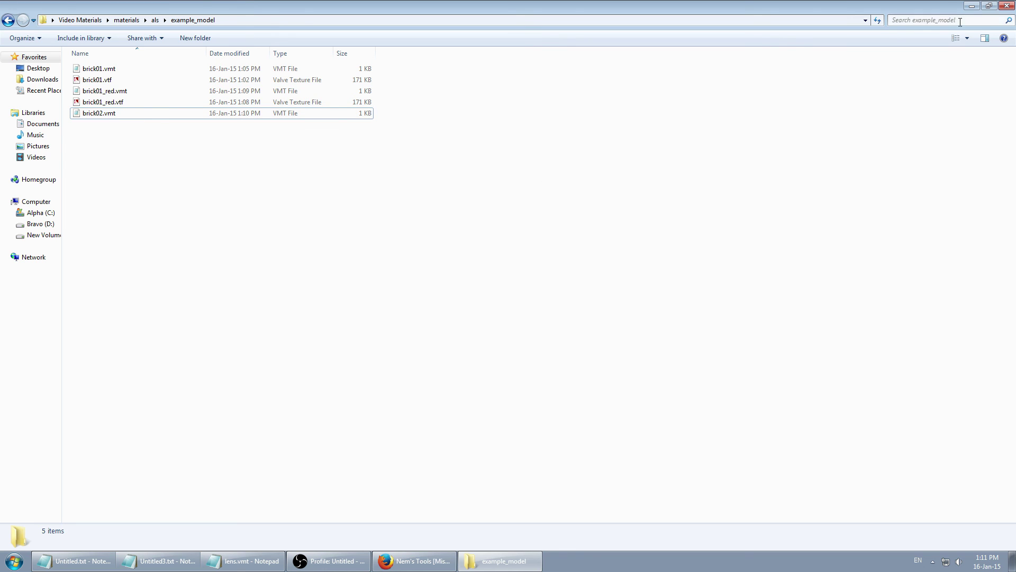
- Close the example_model folder window
click(1006, 6)
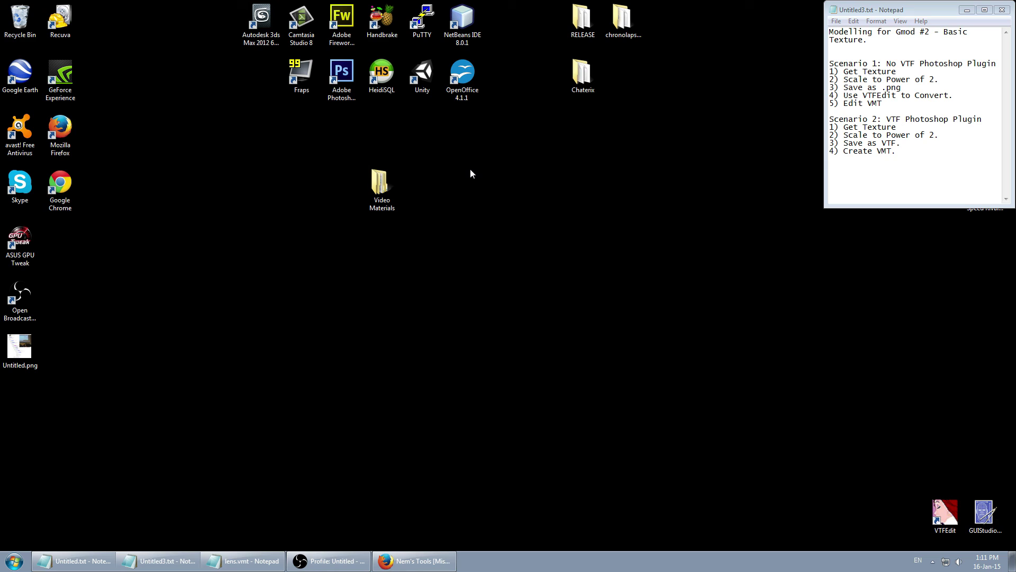